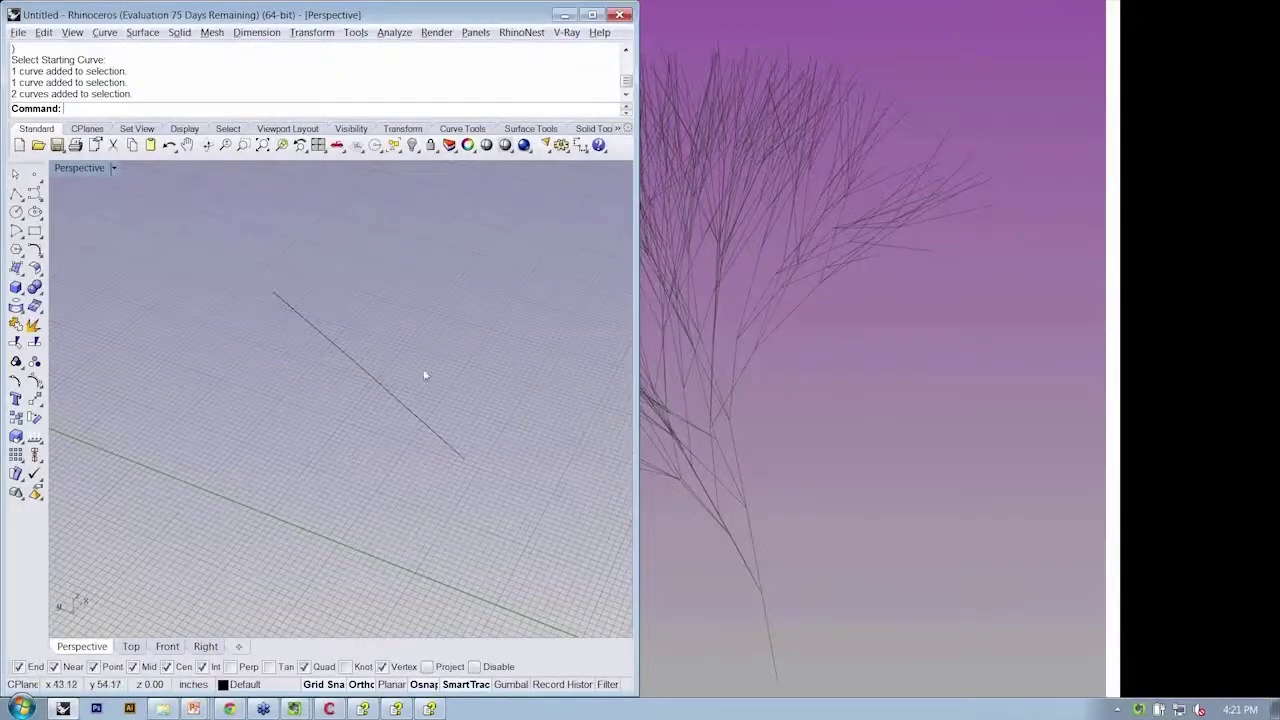
Delete the old generated branch lines and launch Grasshopper
left_click(331, 338)
key("Delete")
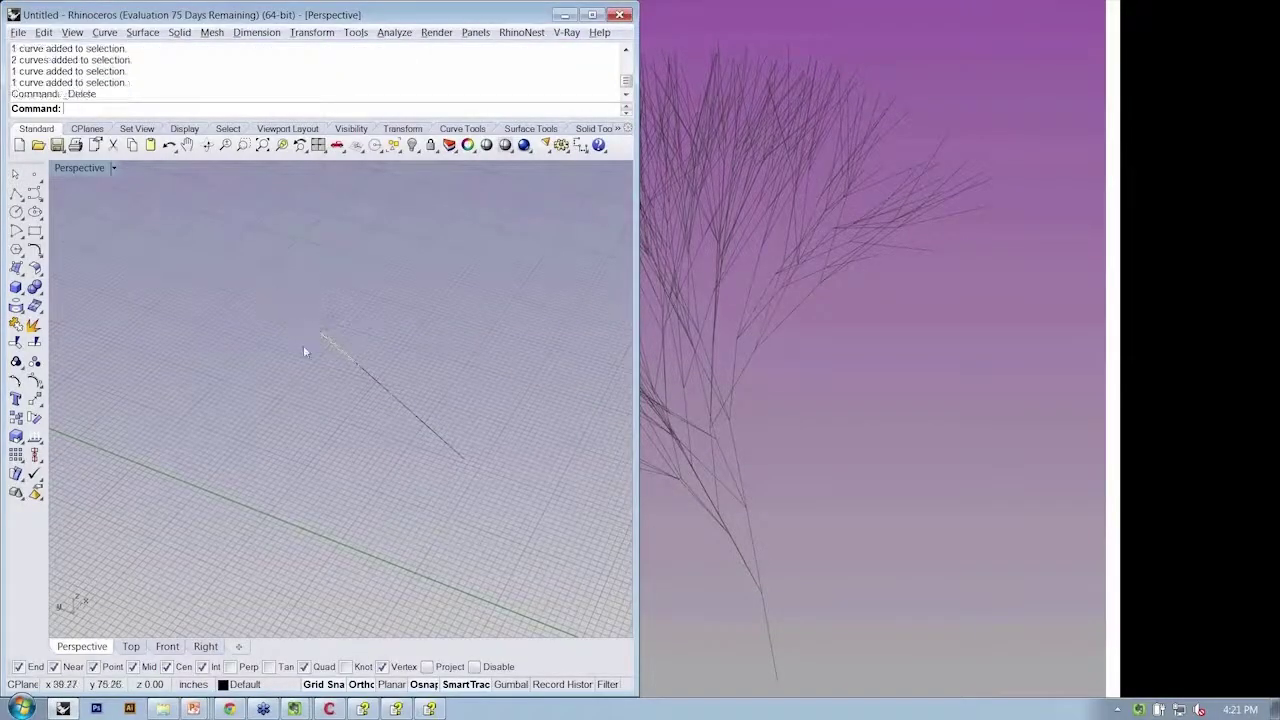
type("Grasshopper")
key("Return")
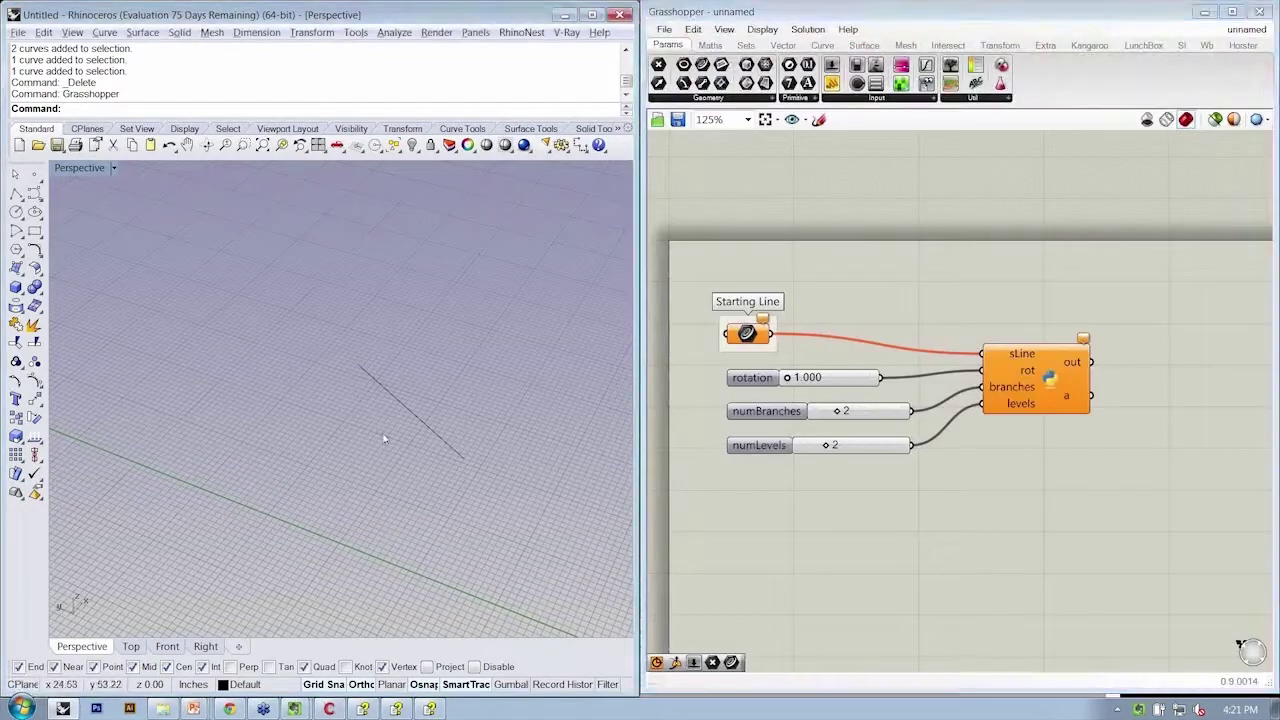
Set the drawn line as the Starting Line curve of the branching definition
left_click(405, 407)
right_click(748, 334)
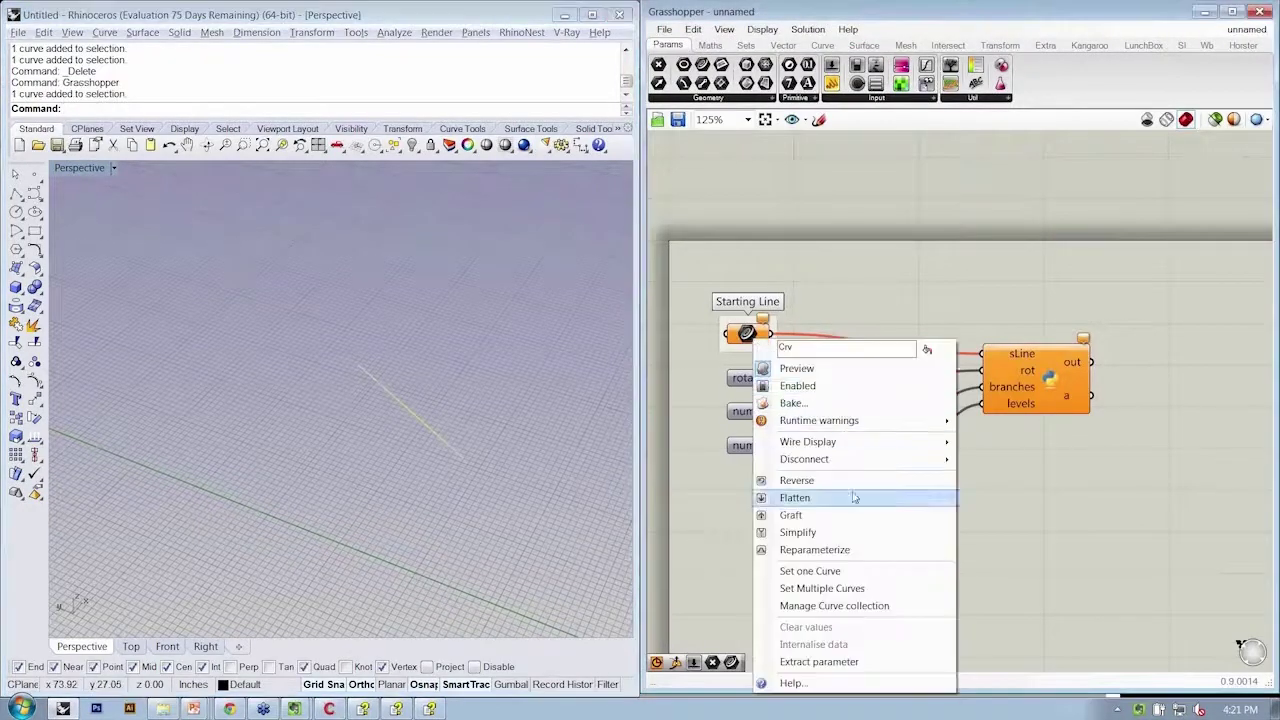
left_click(810, 571)
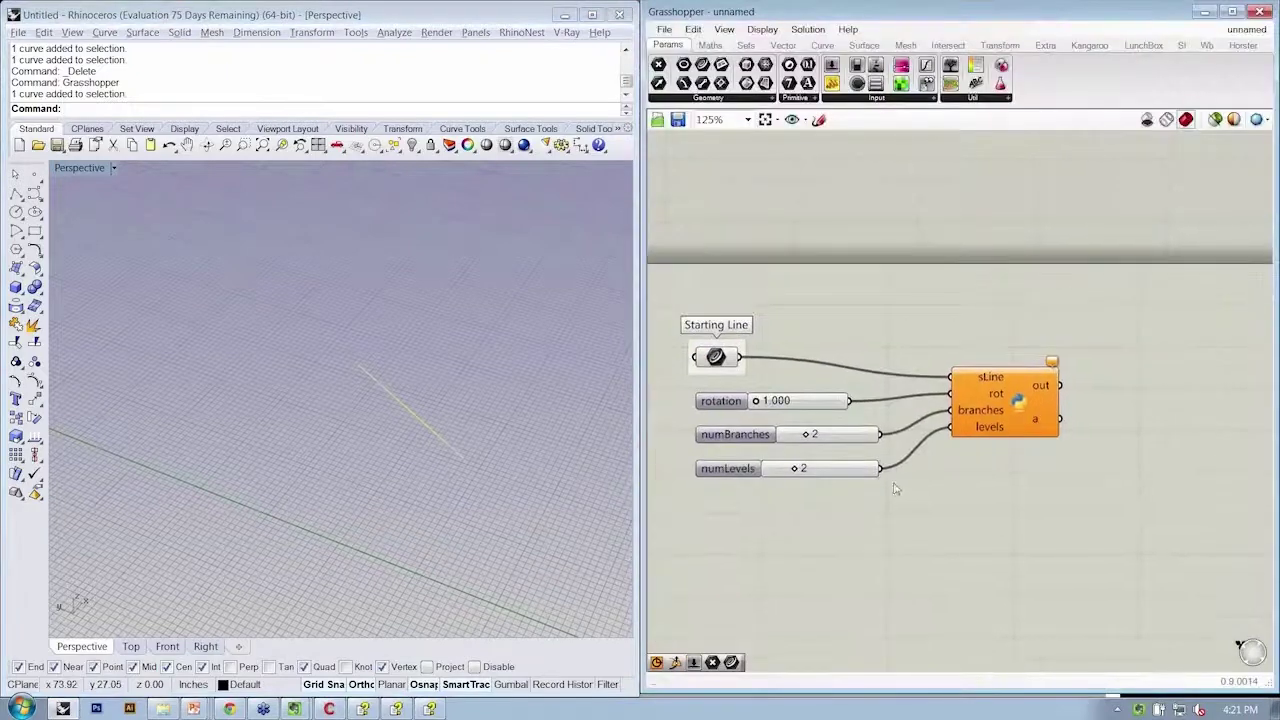
right_click_drag(286, 306, 346, 539)
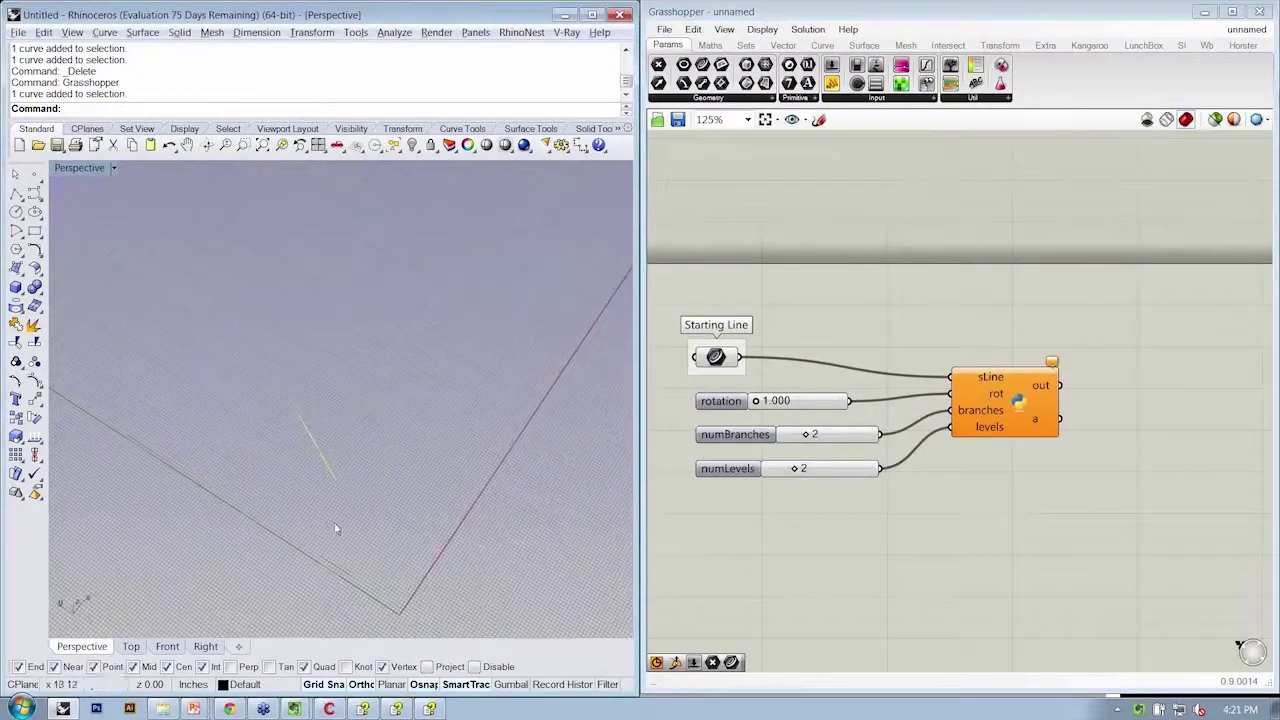
Open the Rhino Python Editor with EditPythonScript, select its script, and reopen the editor
type("EditPythonScript")
key("Return")
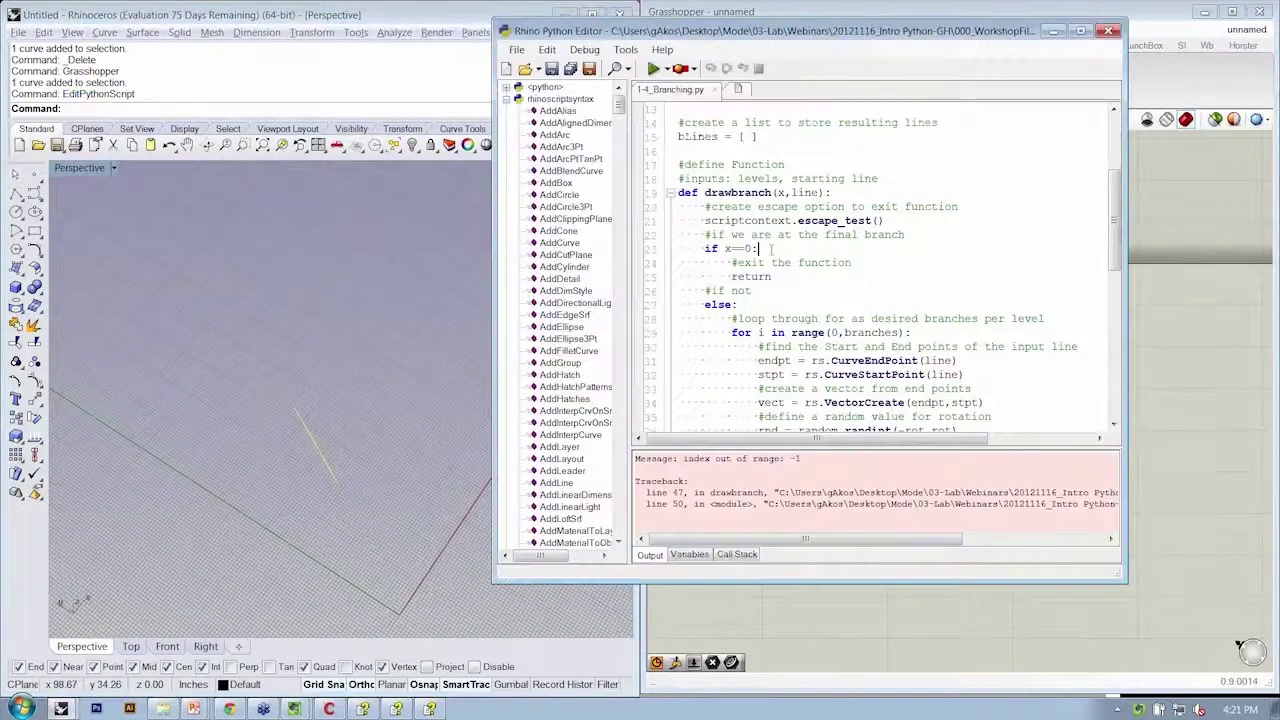
key("ctrl+a")
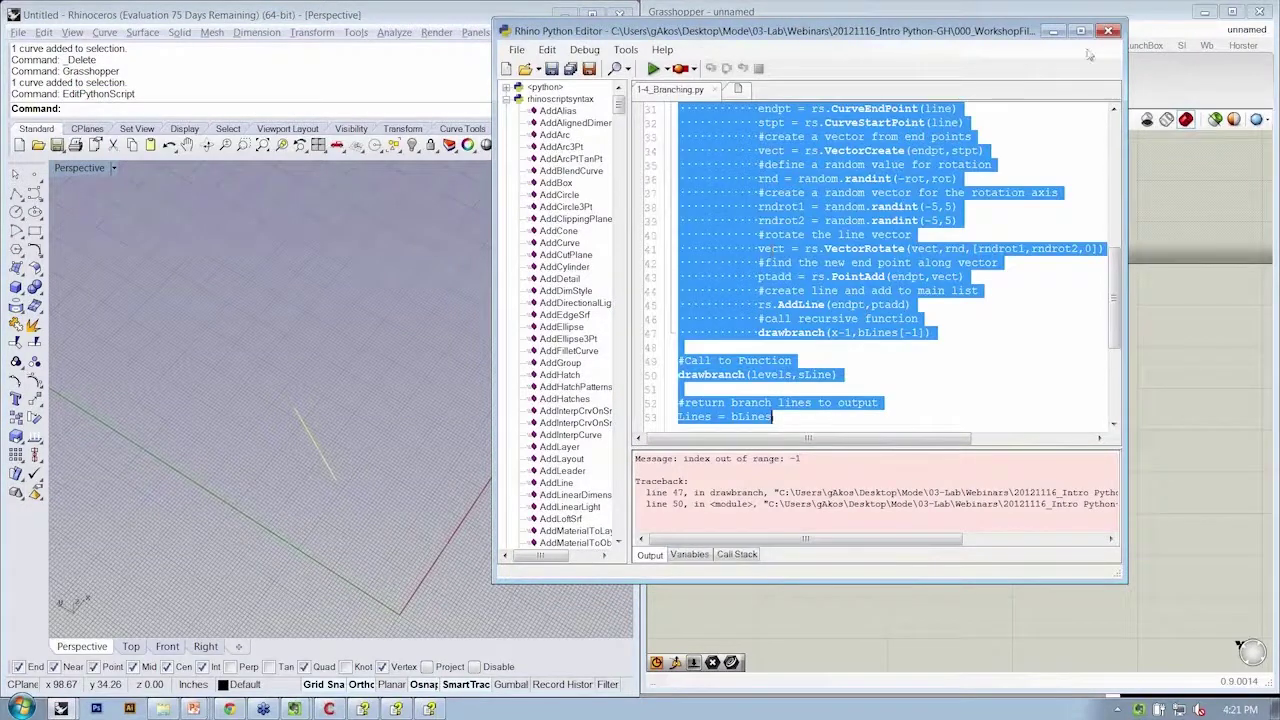
left_click(1108, 31)
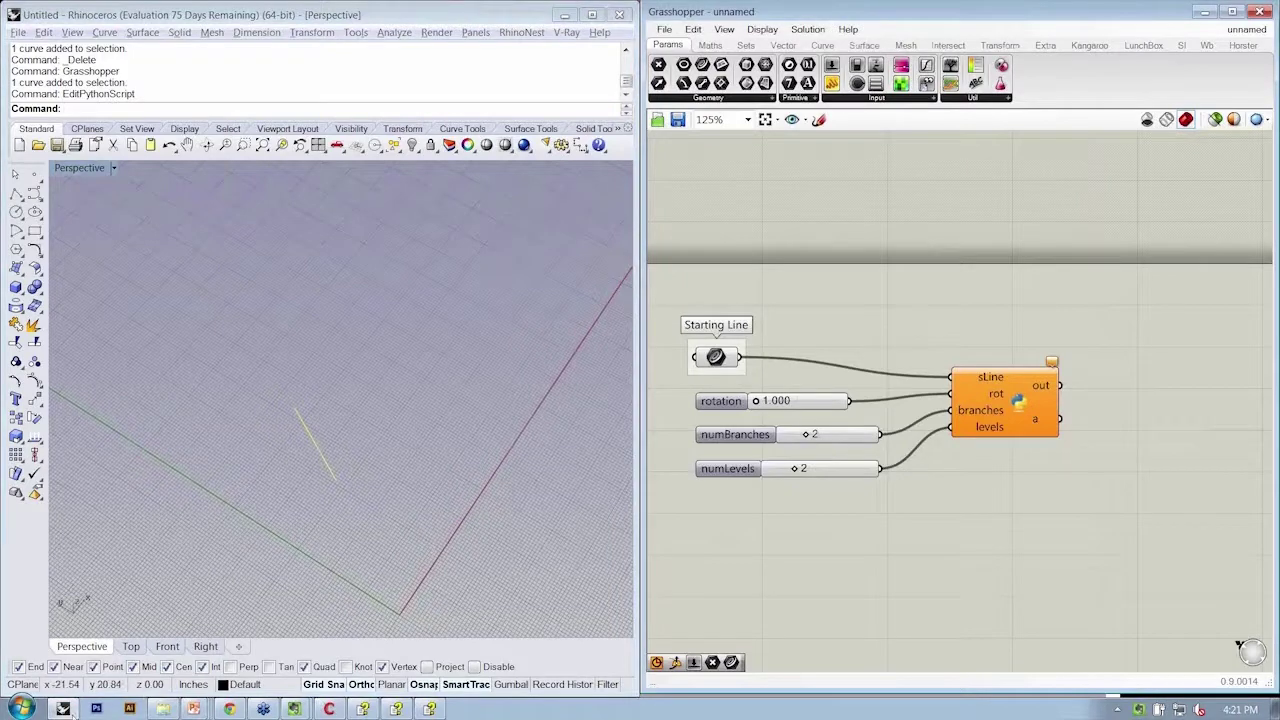
left_click(278, 604)
key("Up")
key("Return")
Load 1-4_Branching.py and select its entire script before closing the editor
left_click(712, 89)
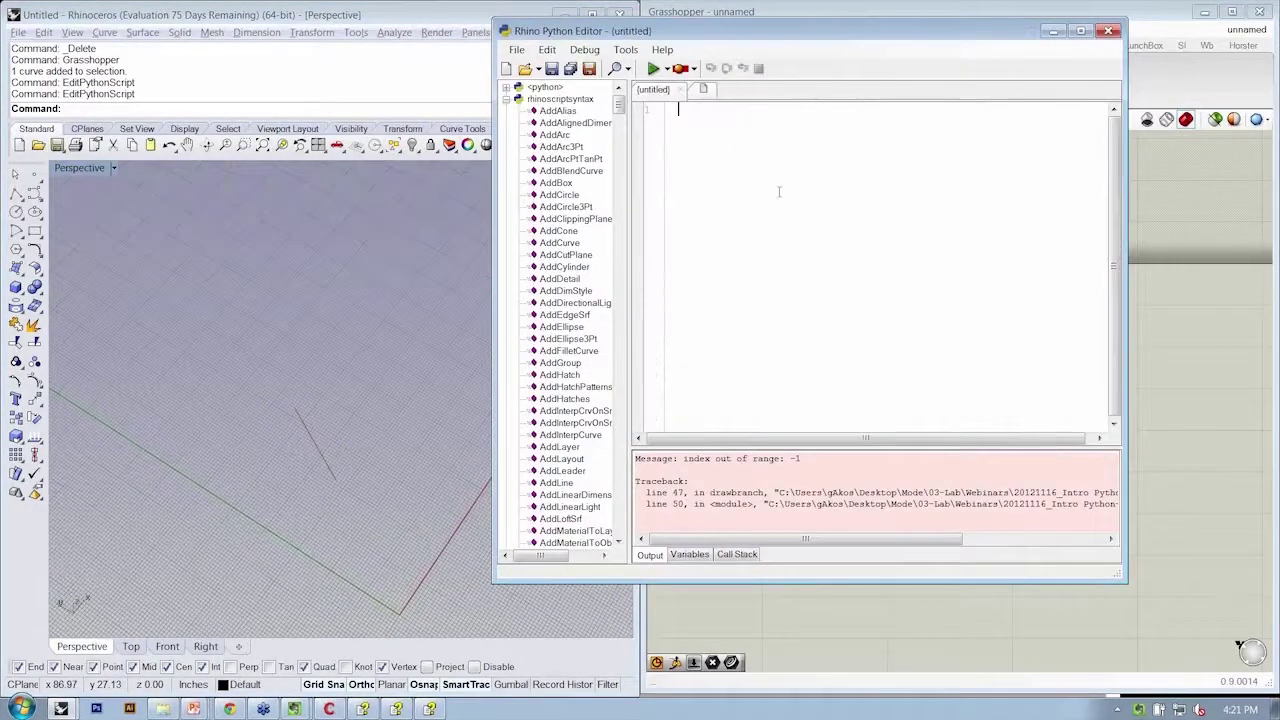
left_click(516, 49)
left_click(543, 80)
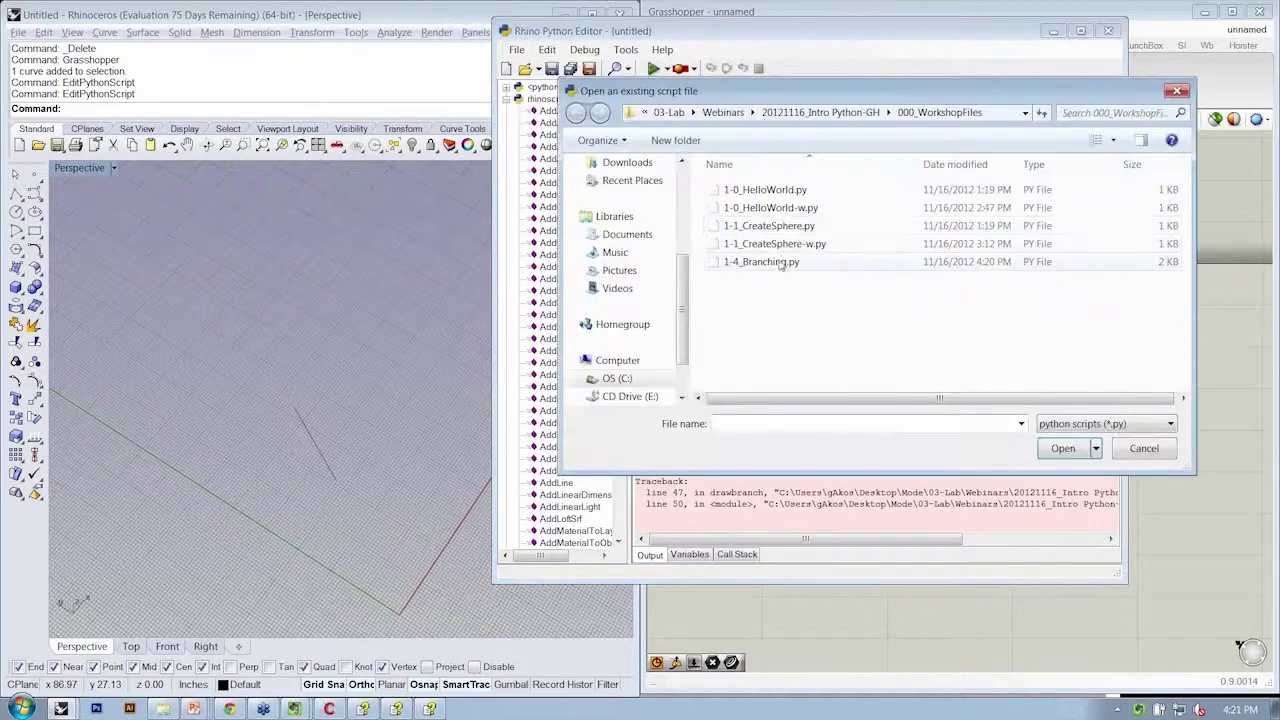
double_click(790, 262)
key("ctrl+a")
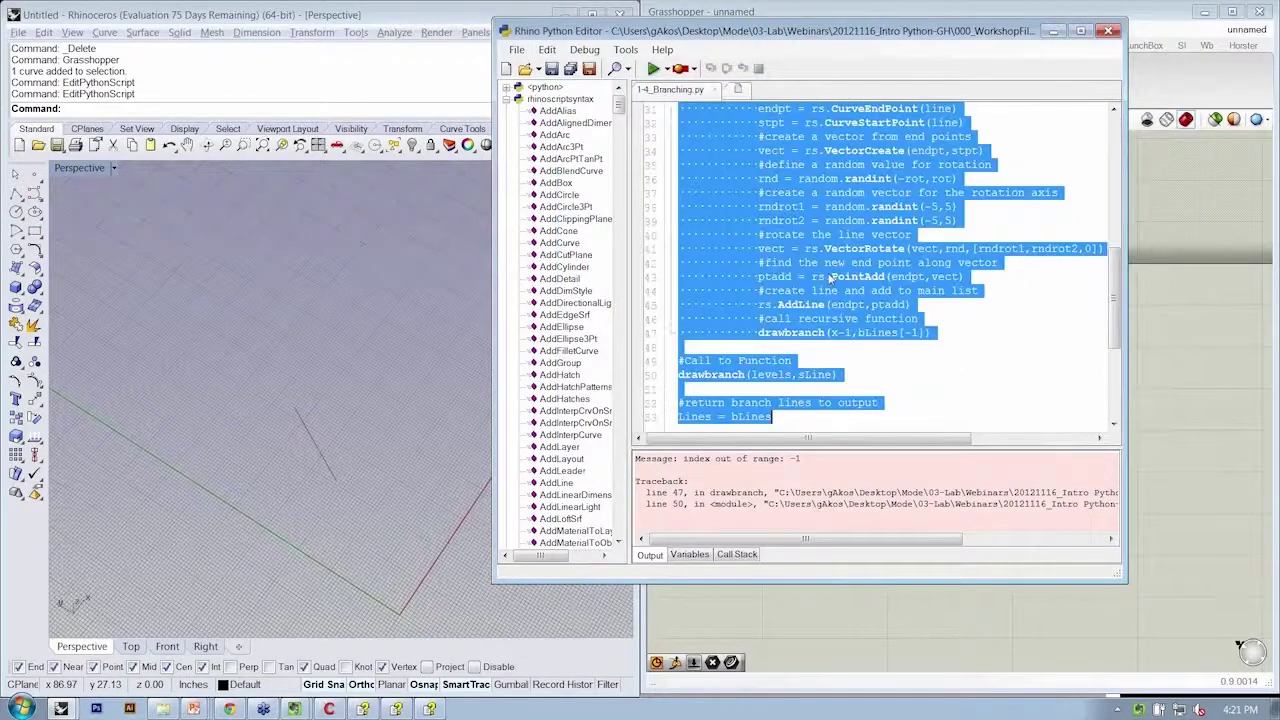
left_click(1109, 32)
Put the branching script into the GhPython component's editor and test it
double_click(1017, 401)
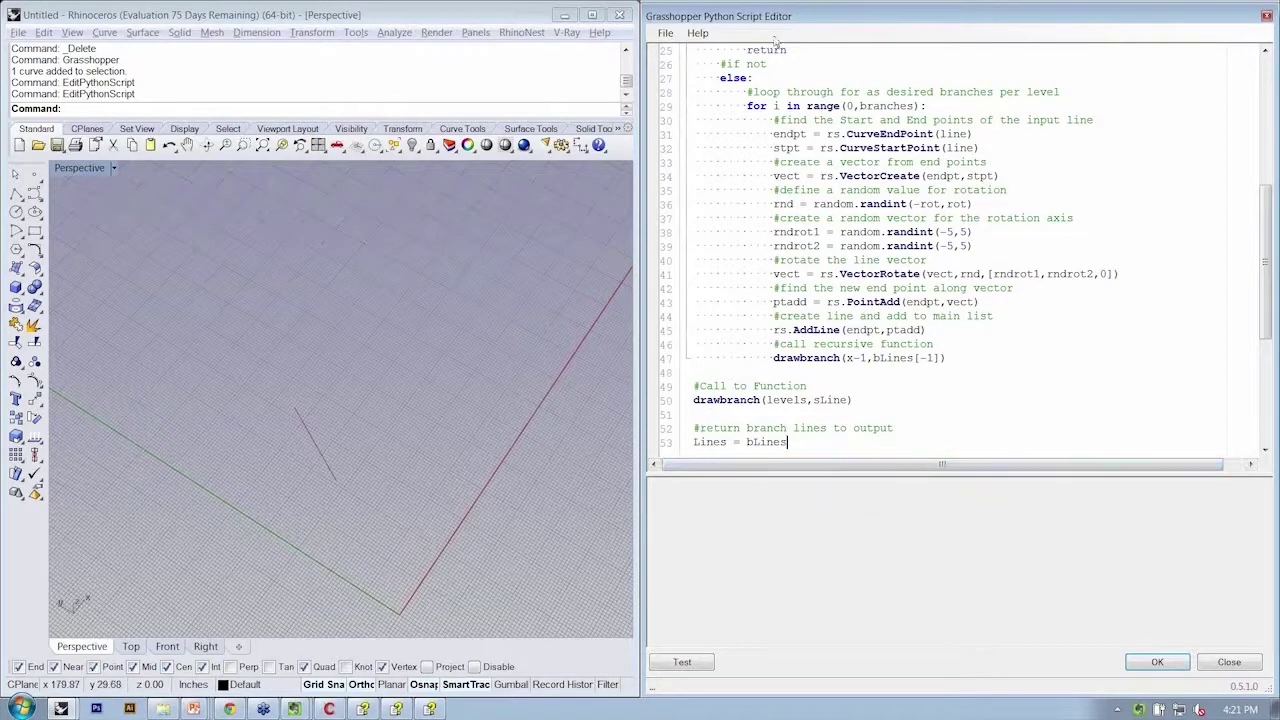
left_click(680, 662)
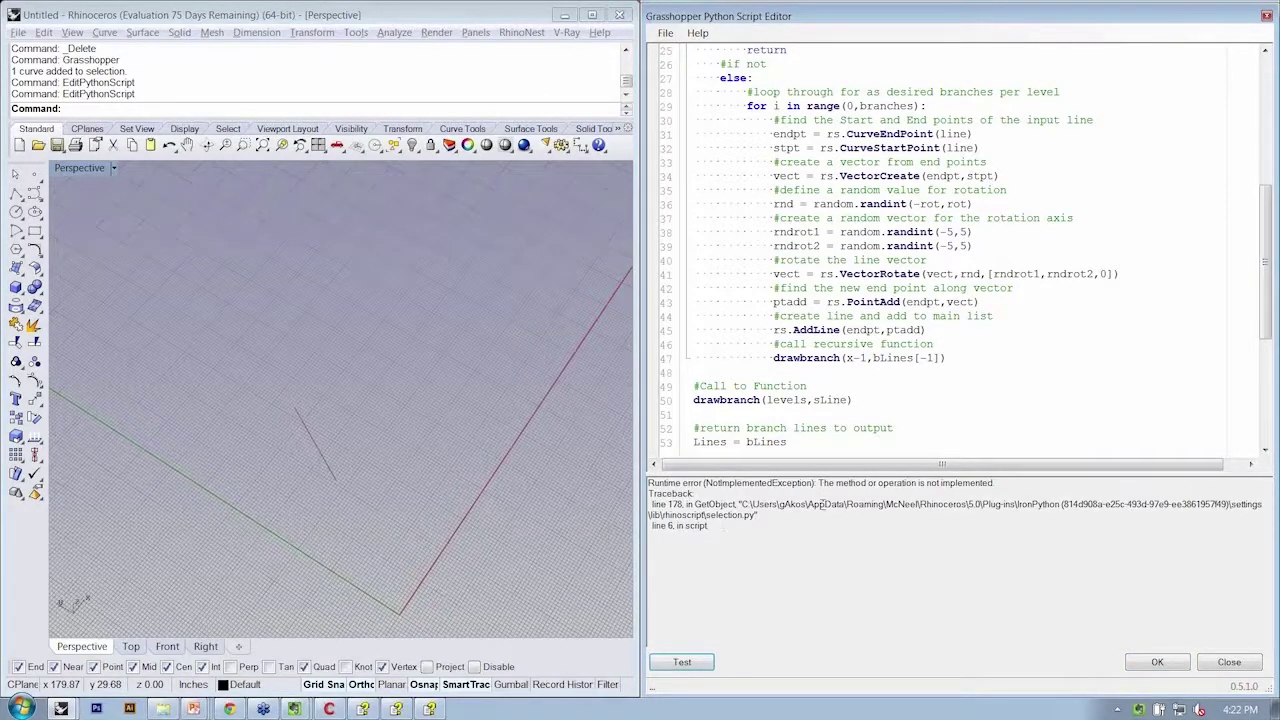
left_click(902, 376)
scroll(912, 244, "up", 5)
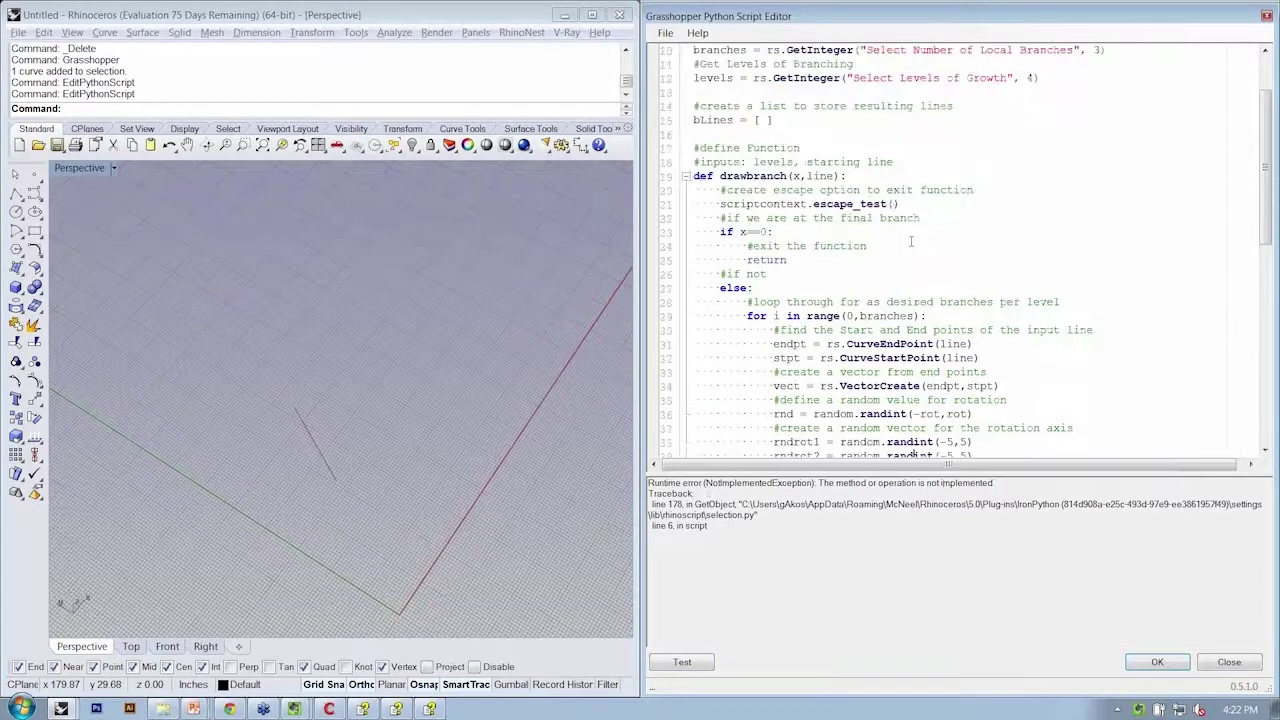
scroll(912, 244, "up", 3)
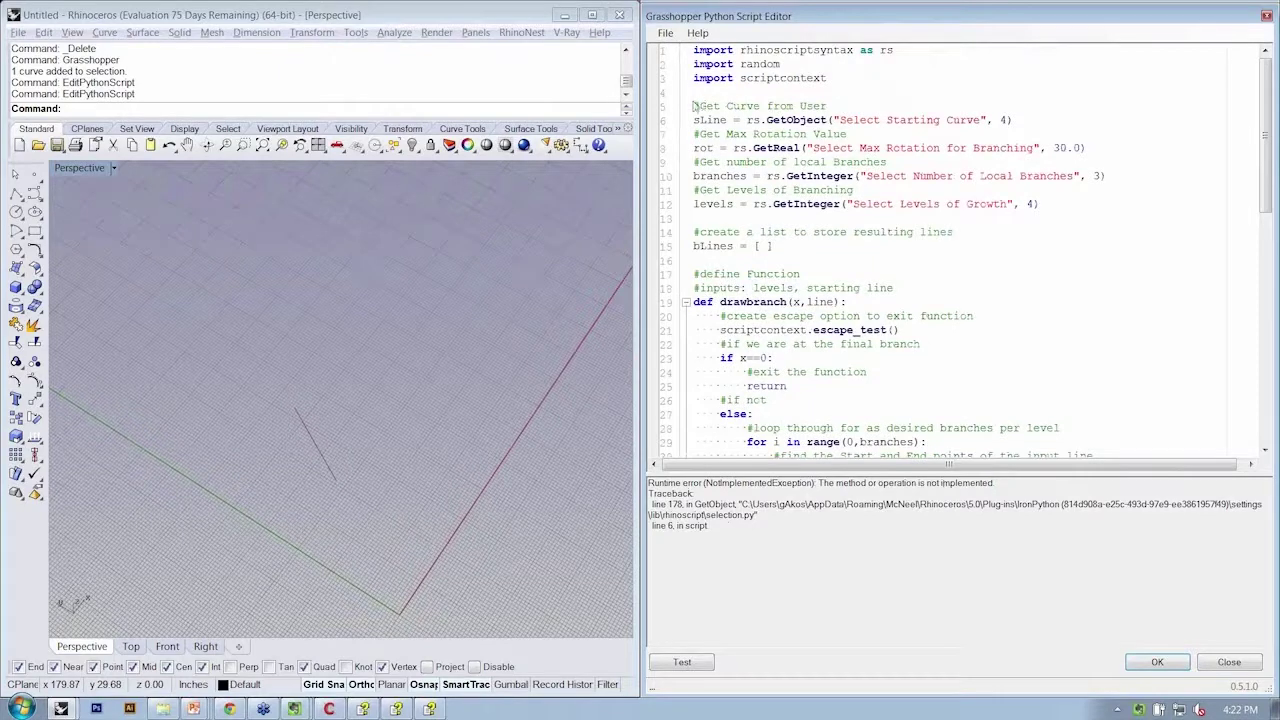
Delete the rs.Get prompt lines 4–12 and rerun the test
mouse_move(1050, 205)
left_mouse_down()
mouse_move(692, 172)
mouse_move(689, 100)
left_mouse_up()
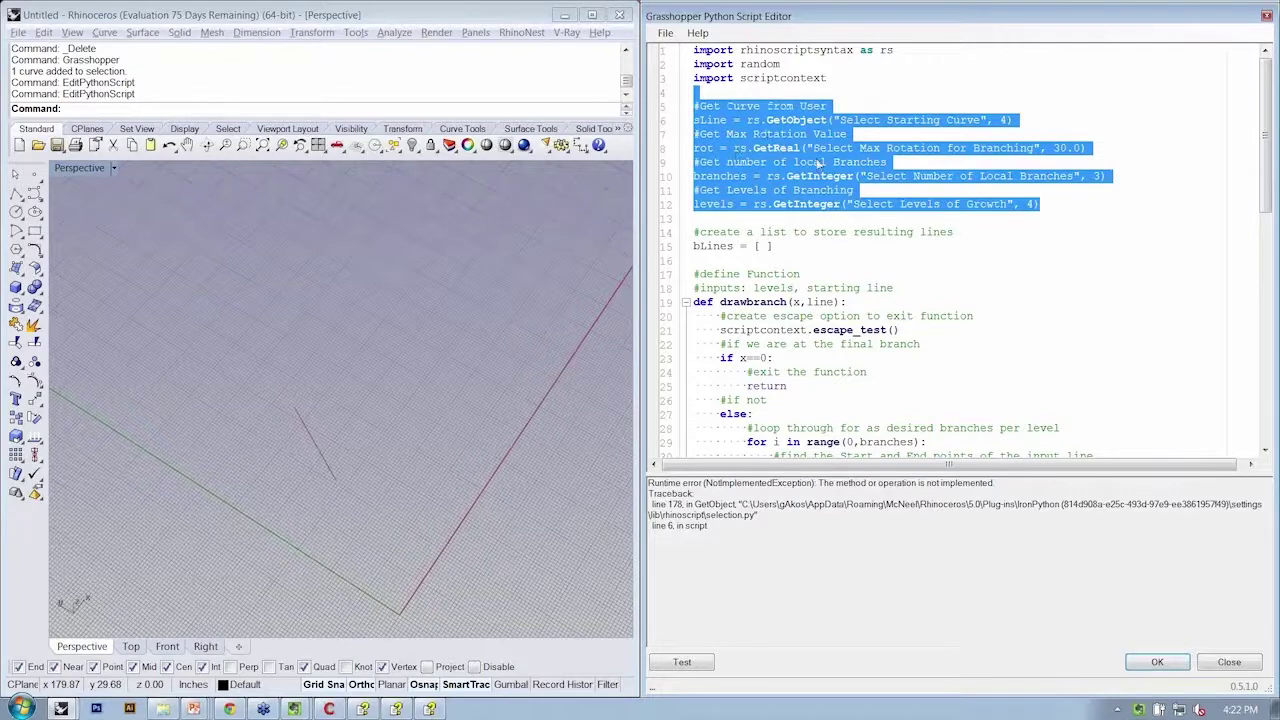
key("Delete")
key("Delete")
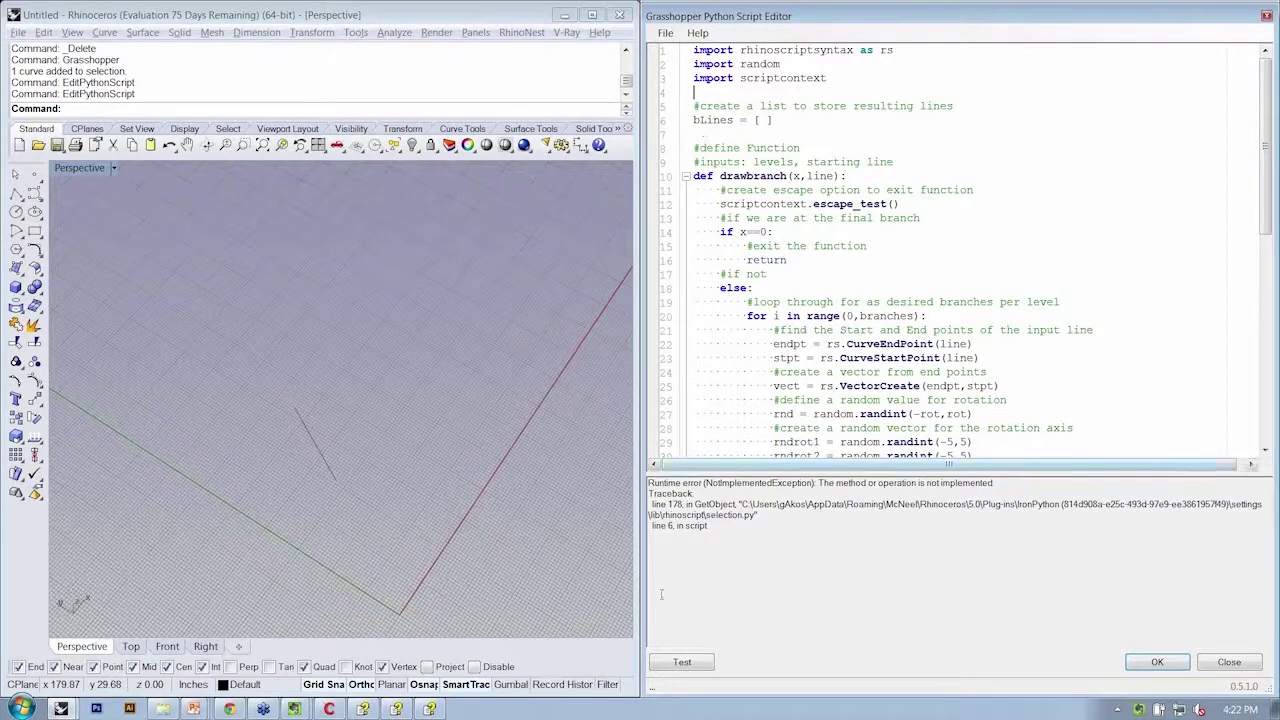
left_click(668, 667)
left_click(681, 663)
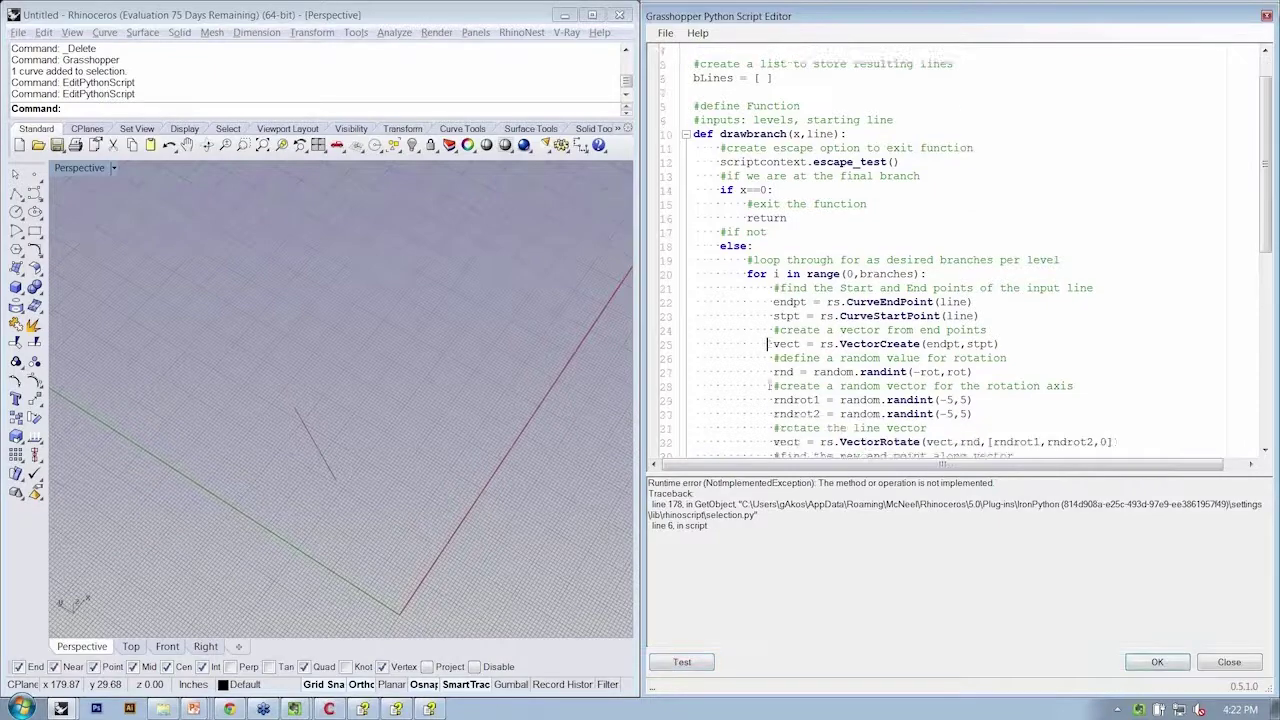
Inspect the script for the index-out-of-range error at line 38's drawbranch call
scroll(876, 157, "down", 8)
mouse_move(790, 16)
left_mouse_down()
mouse_move(806, 14)
mouse_move(770, 21)
left_mouse_up()
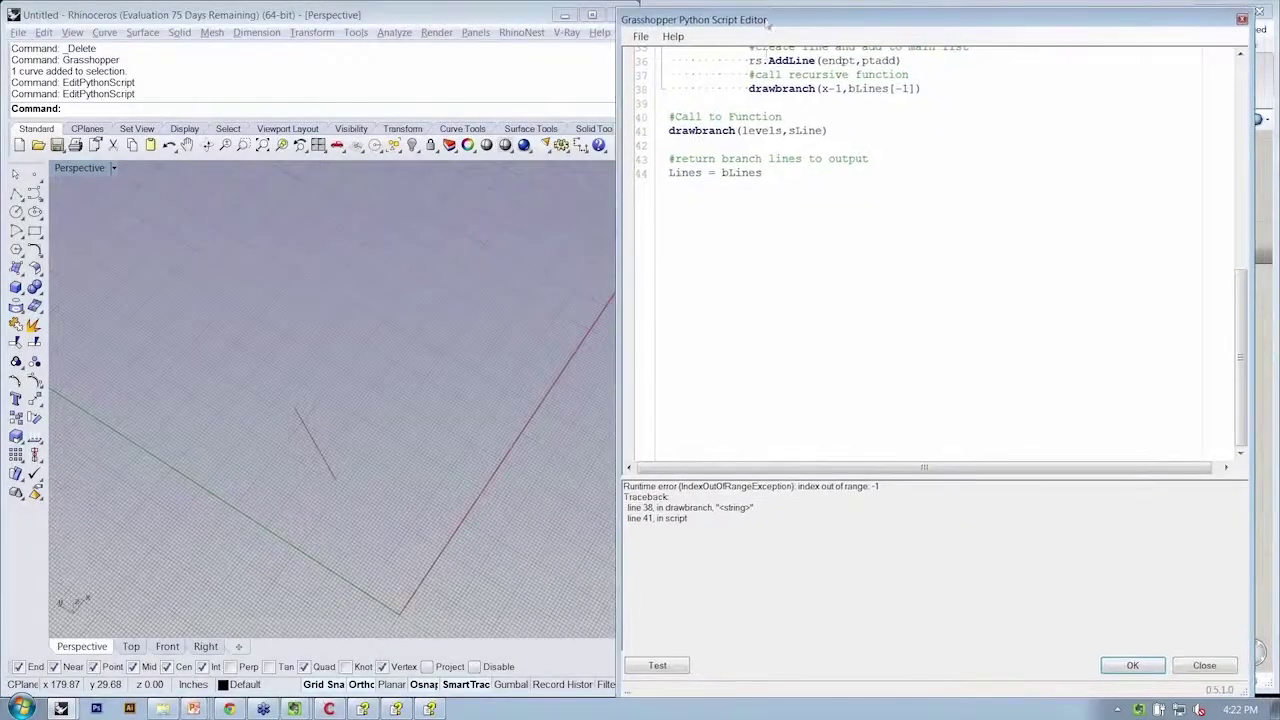
scroll(758, 262, "up", 4)
scroll(912, 311, "up", 3)
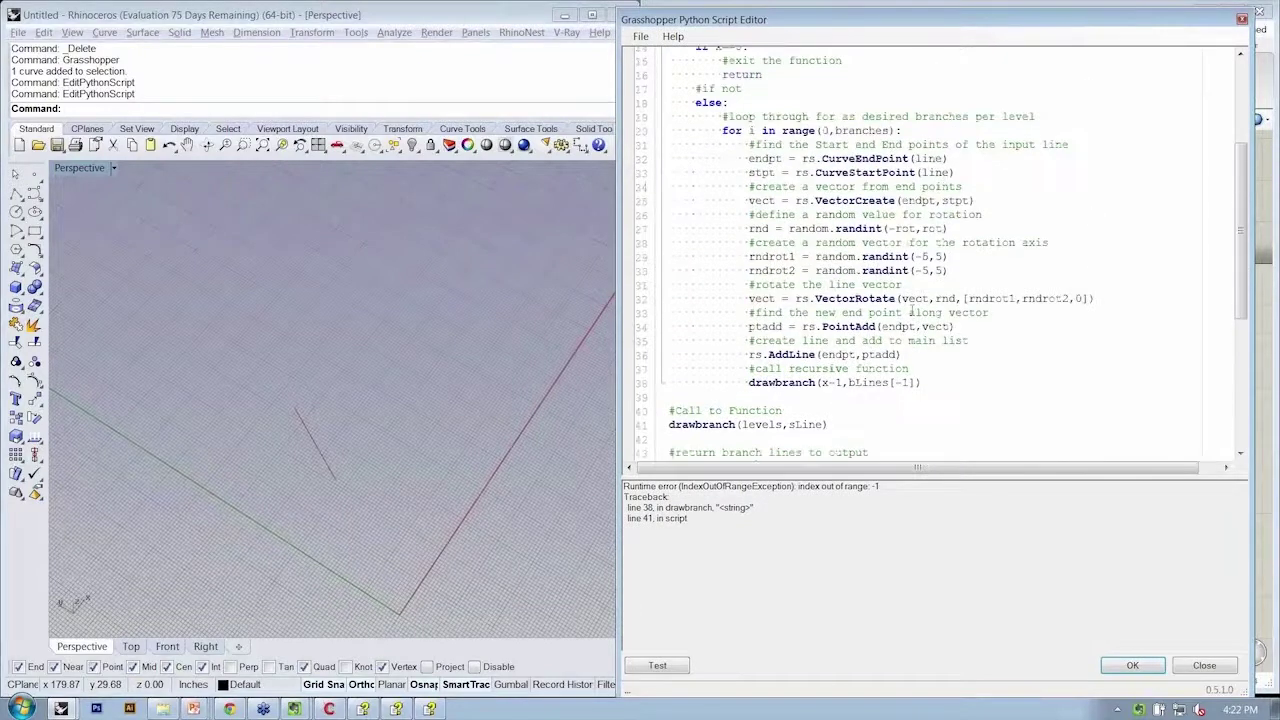
scroll(872, 384, "up", 2)
scroll(880, 375, "up", 1)
scroll(890, 365, "down", 2)
scroll(905, 350, "down", 3)
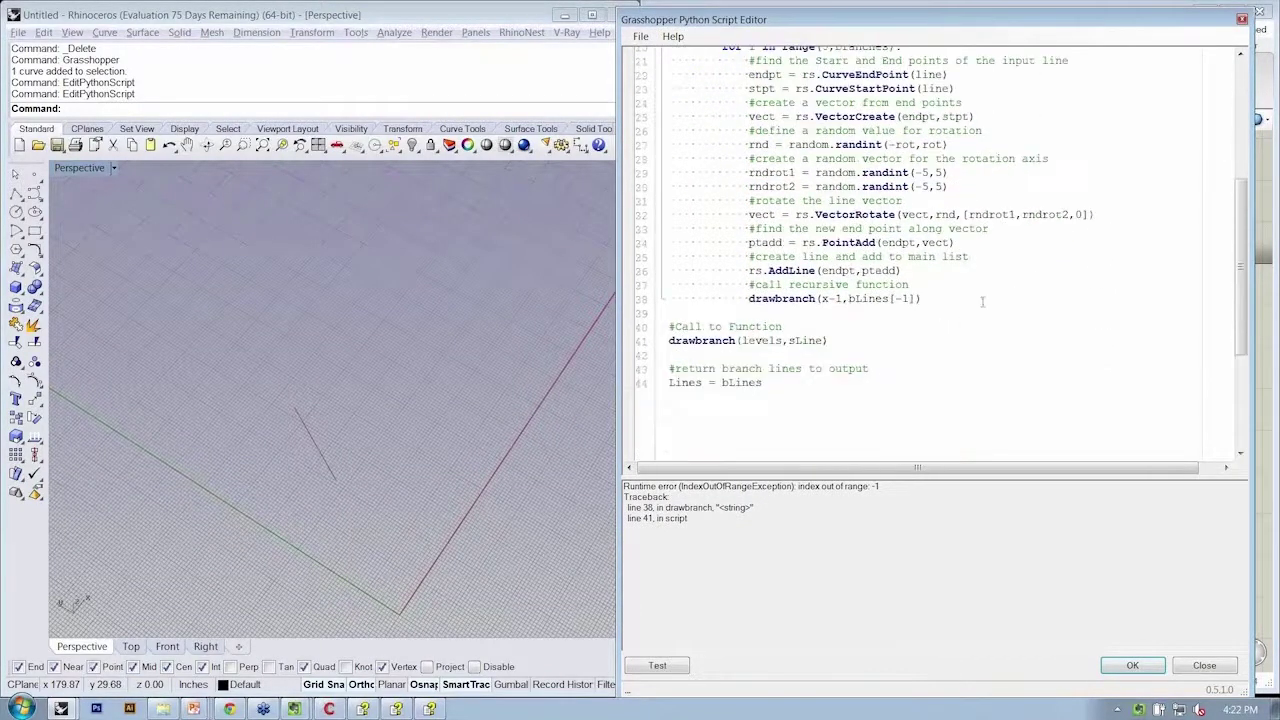
scroll(762, 316, "up", 4)
scroll(762, 300, "up", 3)
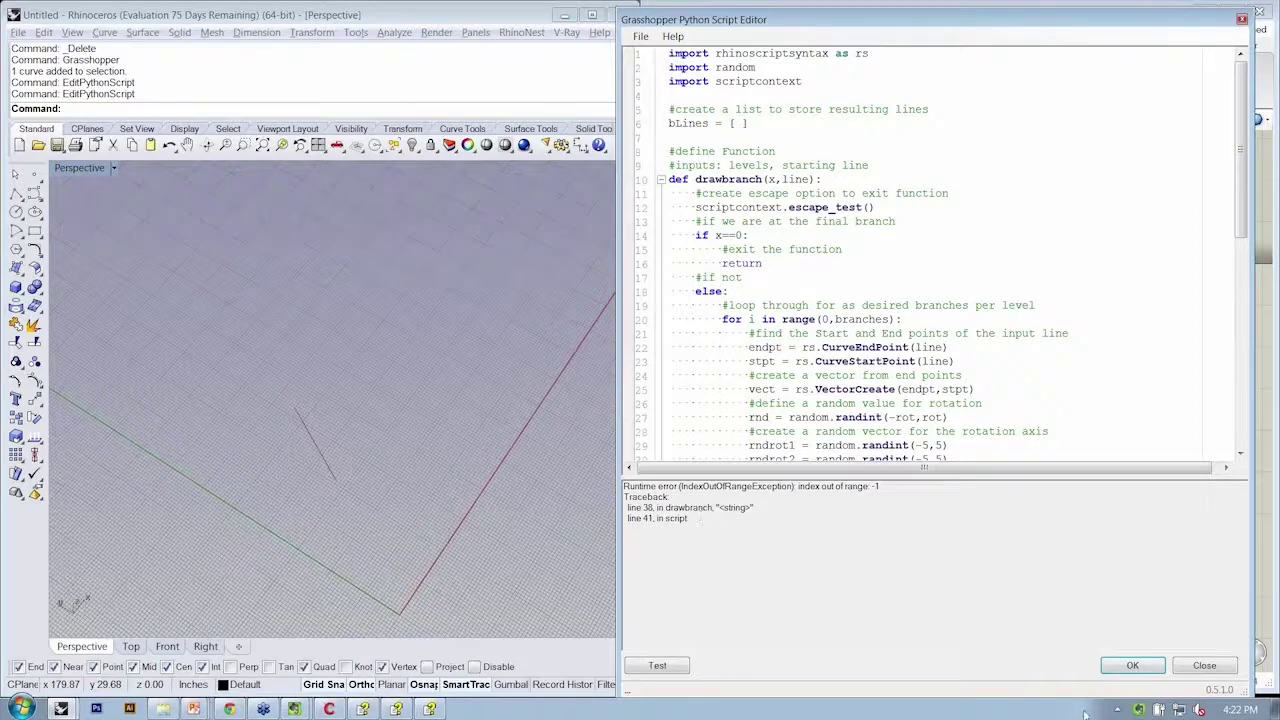
Accept the edited script and recompute the Grasshopper definition
left_click(1157, 672)
right_click(980, 408)
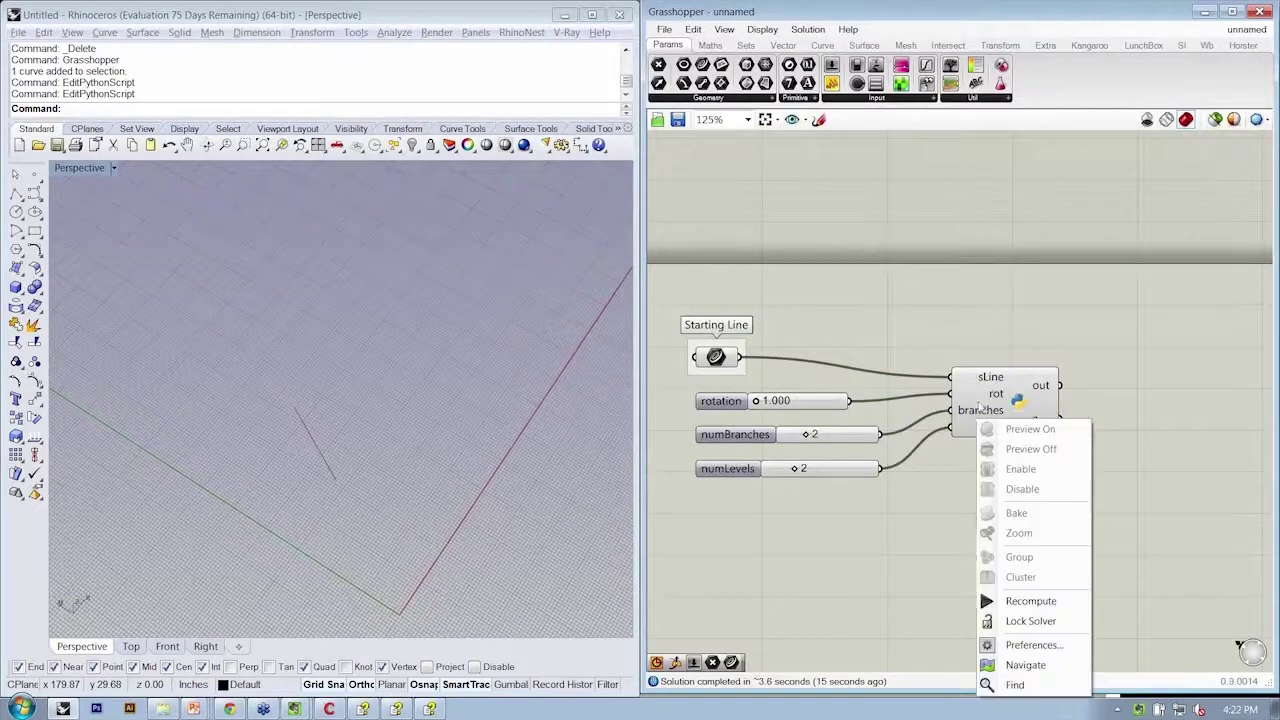
right_click(913, 404)
left_click(1038, 355)
right_click(959, 322)
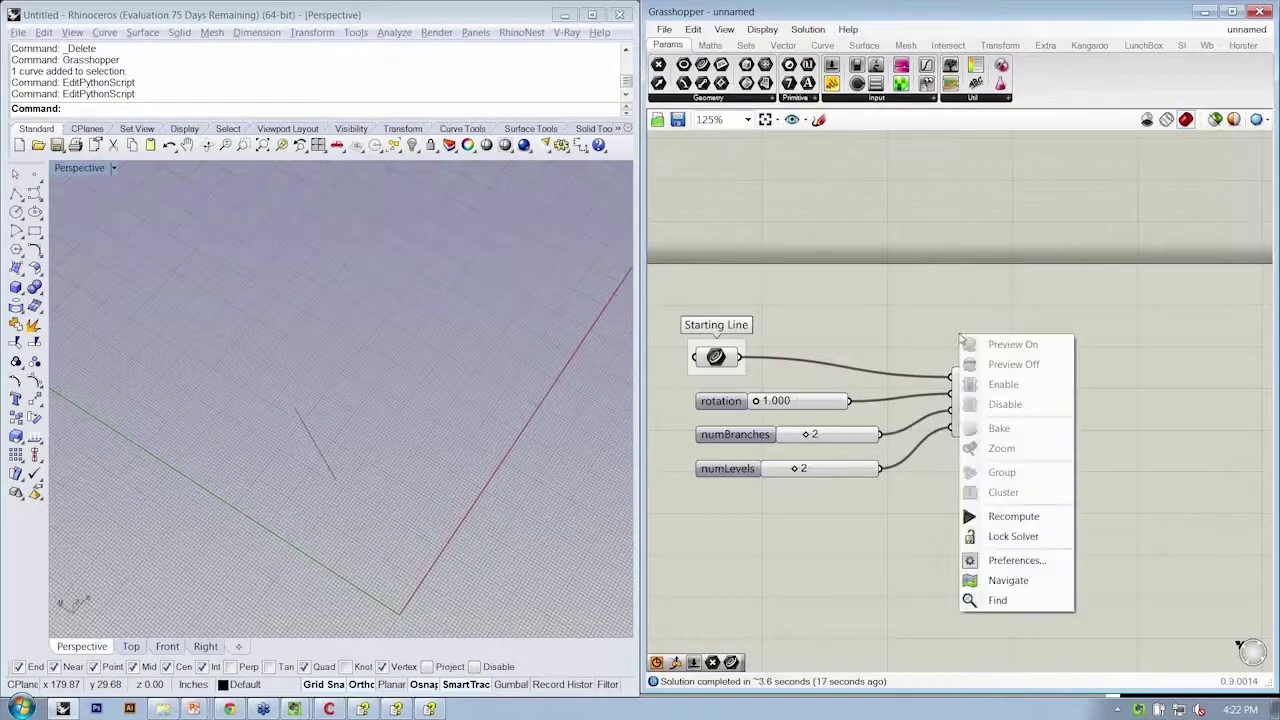
key("alt+Tab")
key("alt+Tab")
right_click(866, 328)
left_click(900, 336)
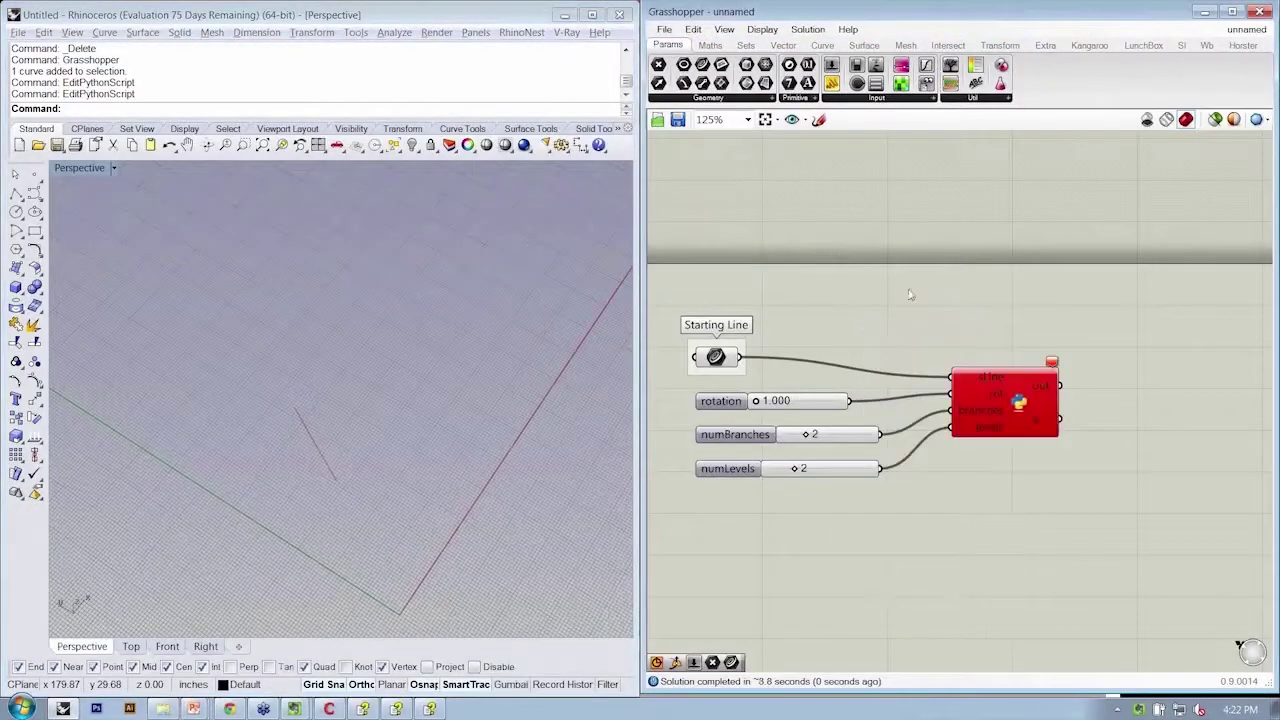
Lock the solver and review the component's script ending with the bLines output
right_click(1038, 232)
left_click(1093, 430)
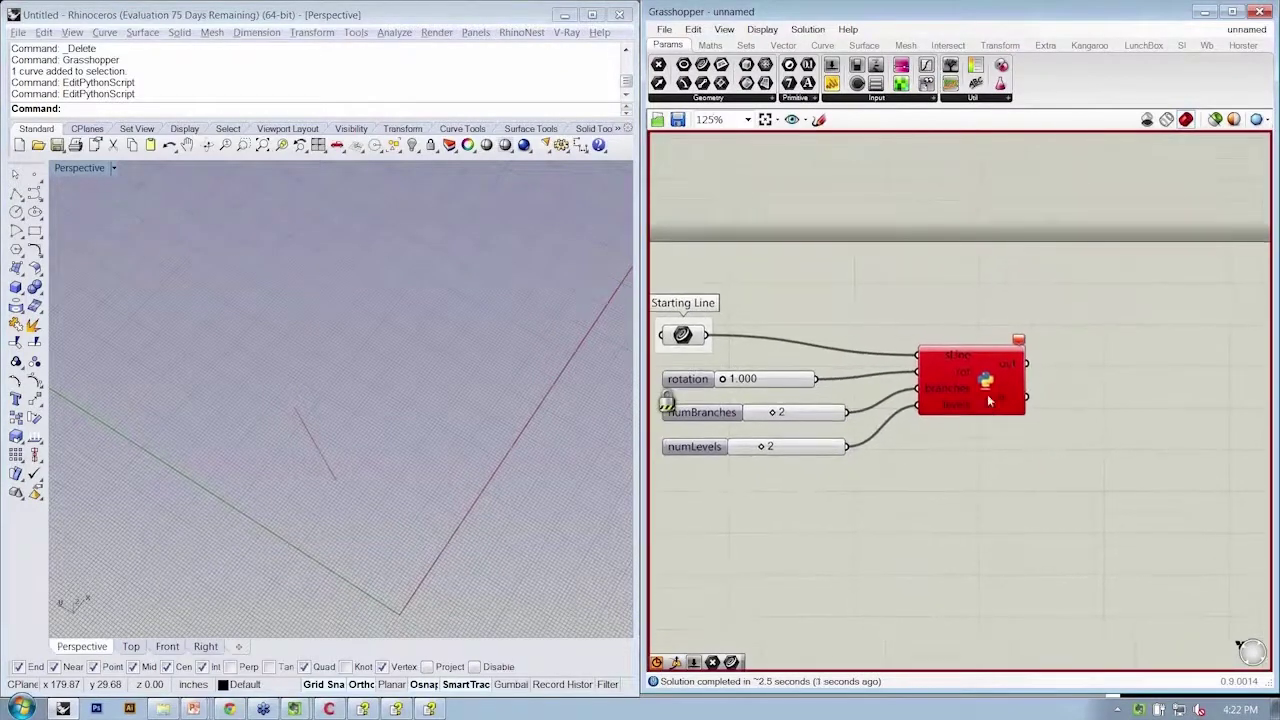
double_click(986, 395)
scroll(893, 341, "down", 1)
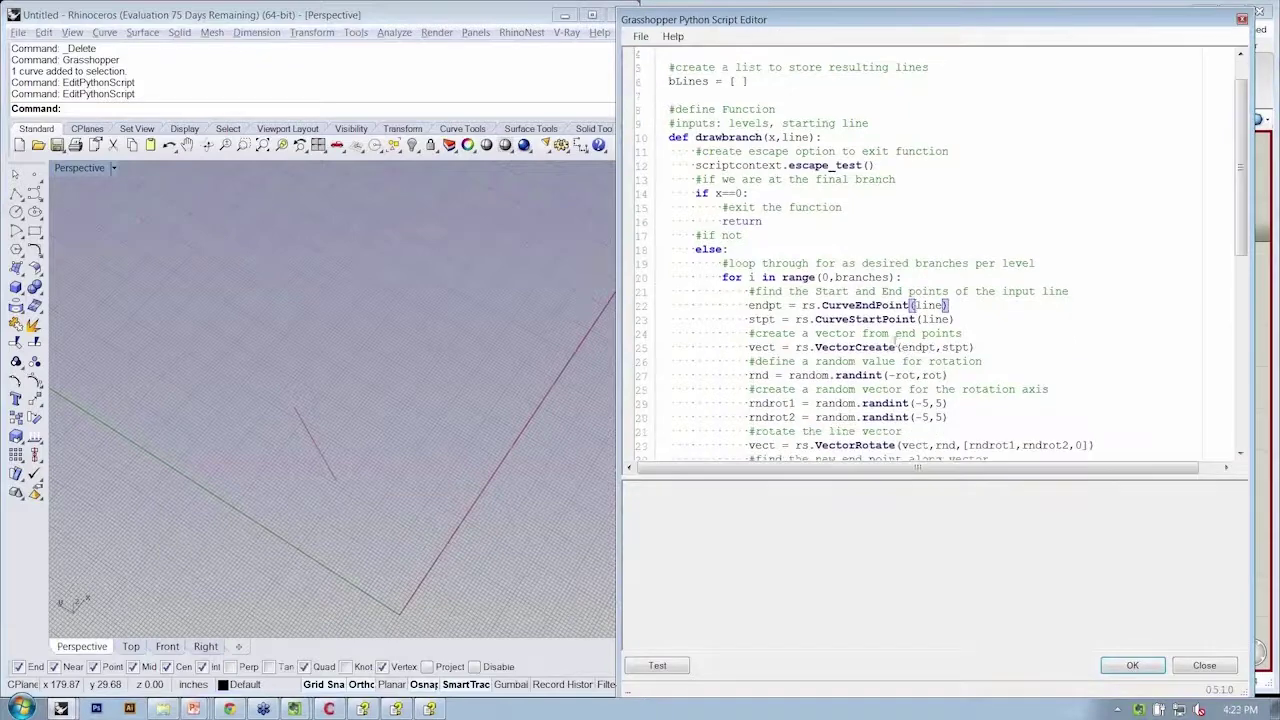
scroll(893, 341, "down", 1)
scroll(893, 341, "down", 4)
scroll(800, 316, "up", 2)
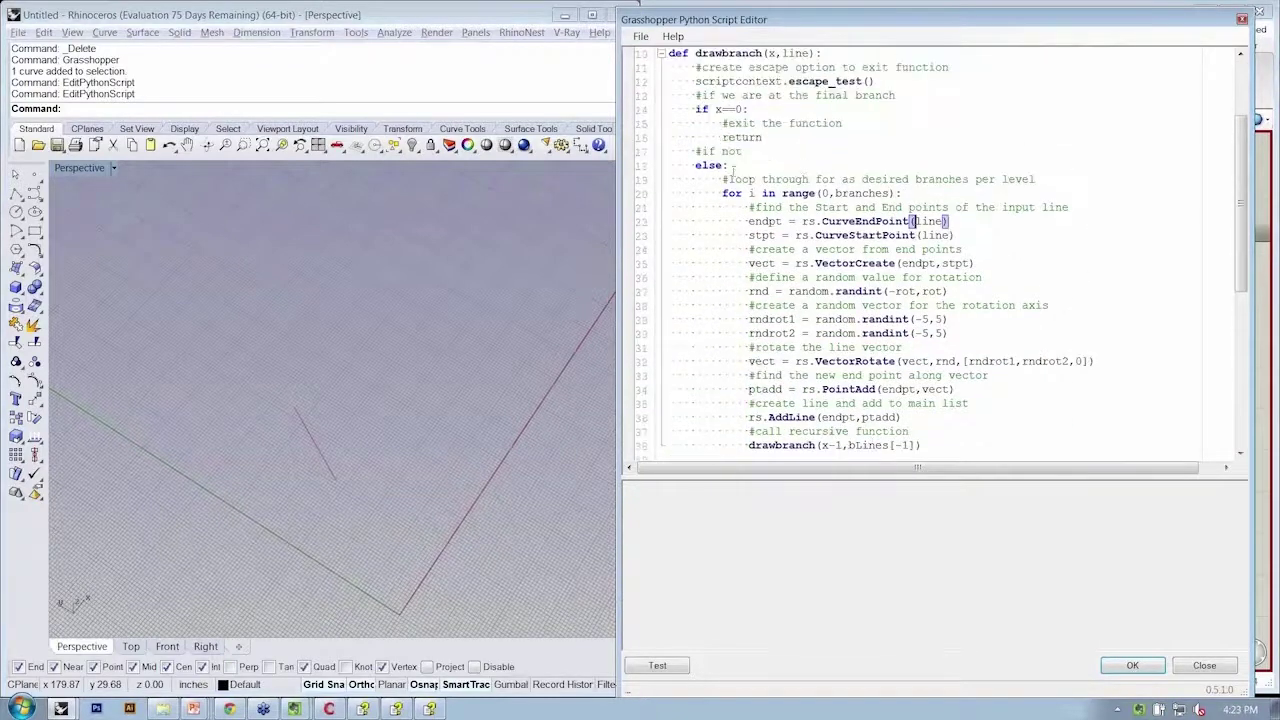
scroll(800, 316, "up", 2)
scroll(800, 120, "up", 1)
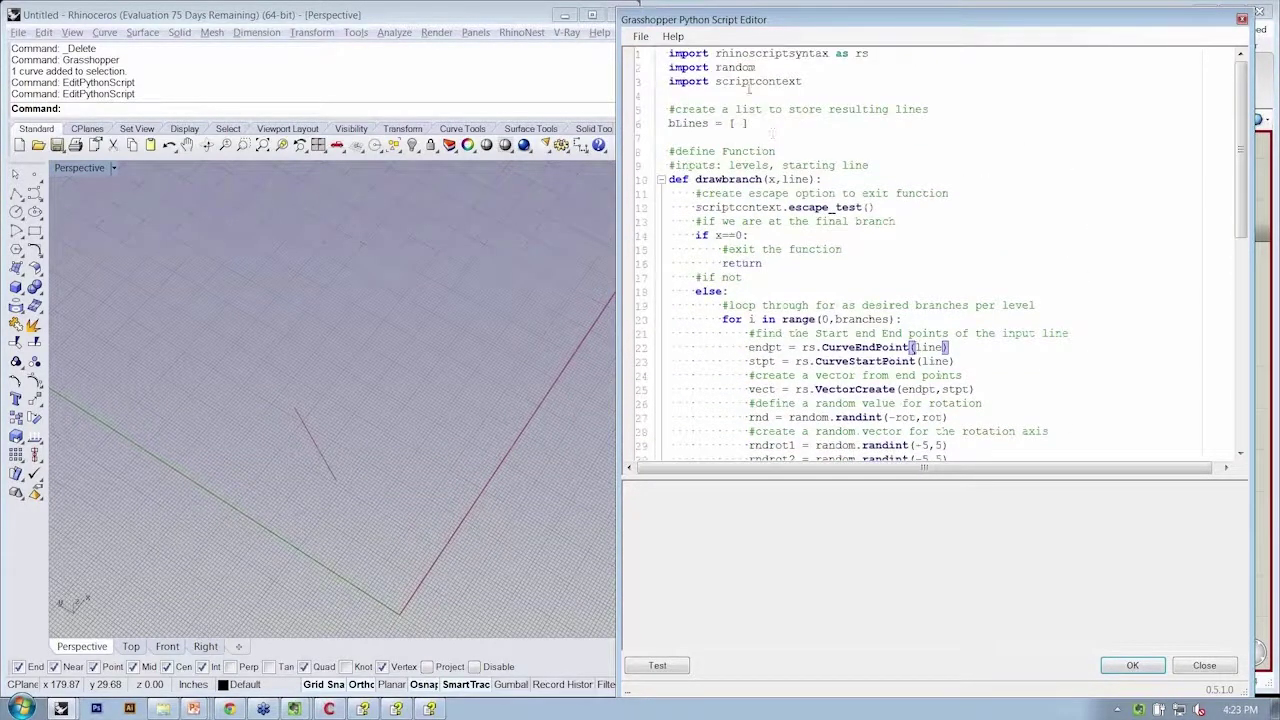
scroll(745, 240, "down", 7)
scroll(720, 270, "down", 2)
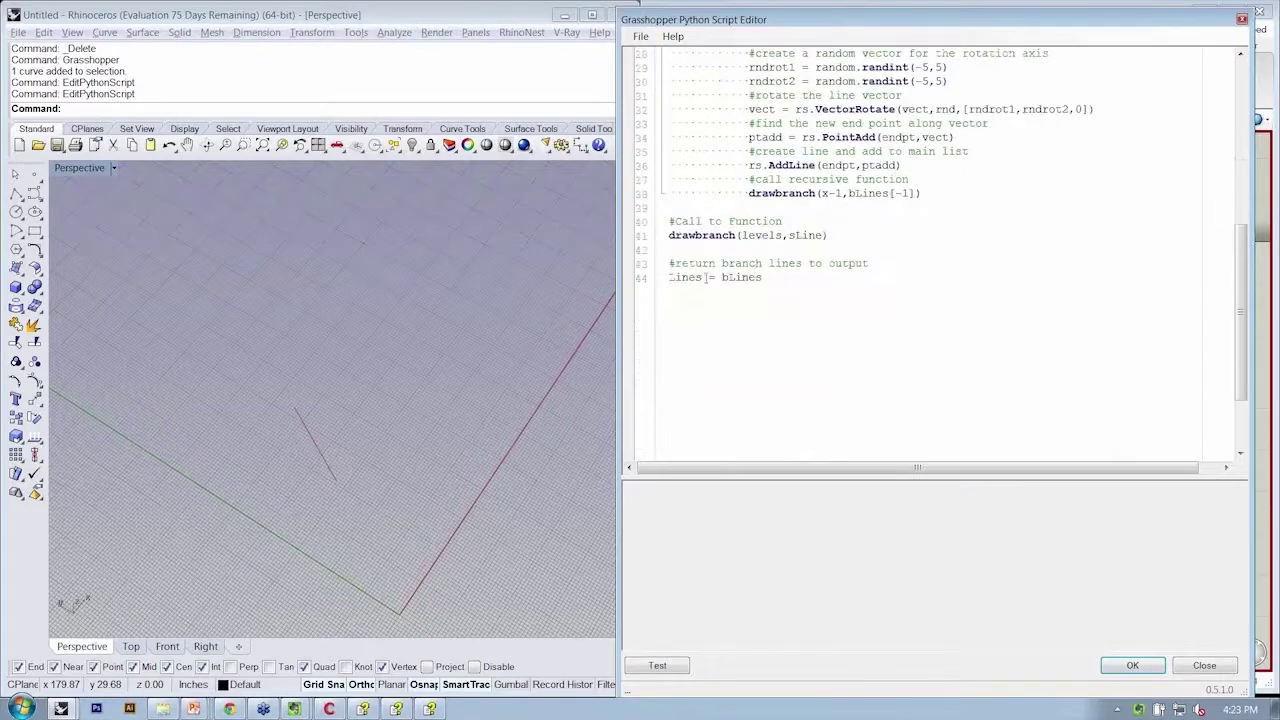
Close the script editor and zoom in on the Python component
left_click(1130, 665)
scroll(1000, 420, "up", 2)
scroll(1040, 400, "up", 1)
scroll(1057, 395, "up", 2)
Check the levels input options, then lock the solver to stop recomputing
right_click(1056, 394)
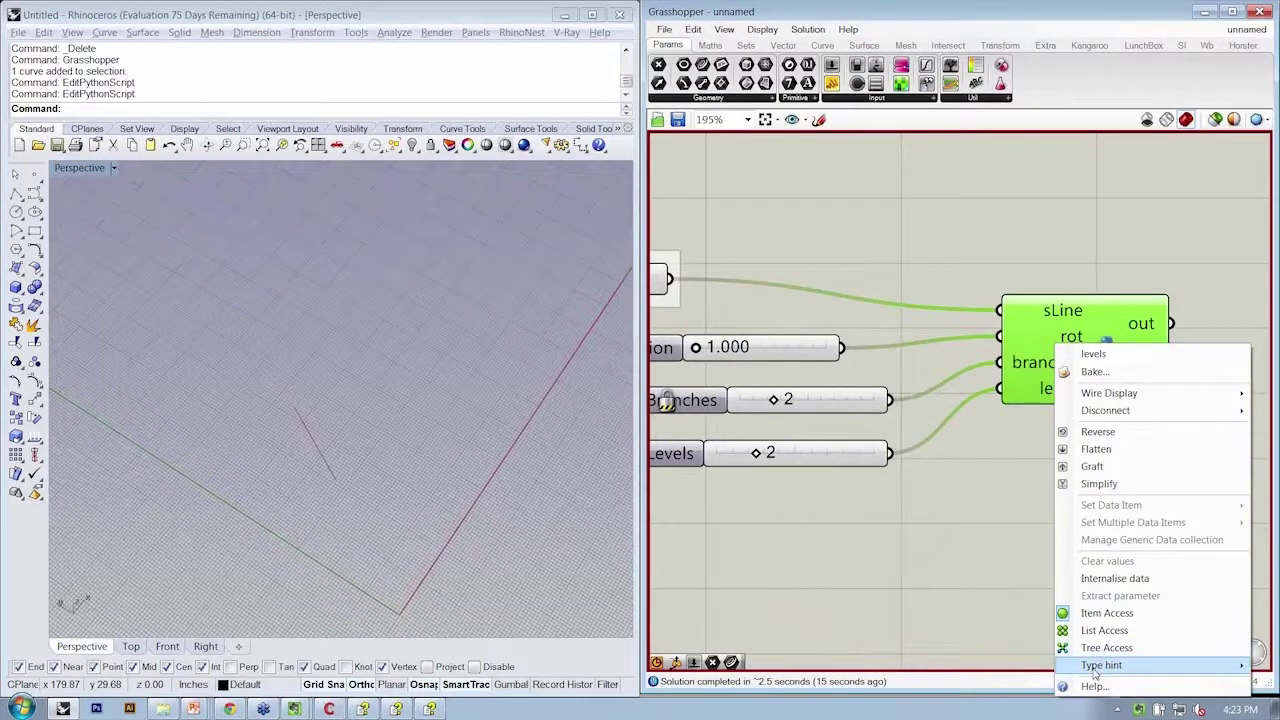
left_click(937, 603)
right_click_drag(1022, 420, 970, 415)
right_click(975, 366)
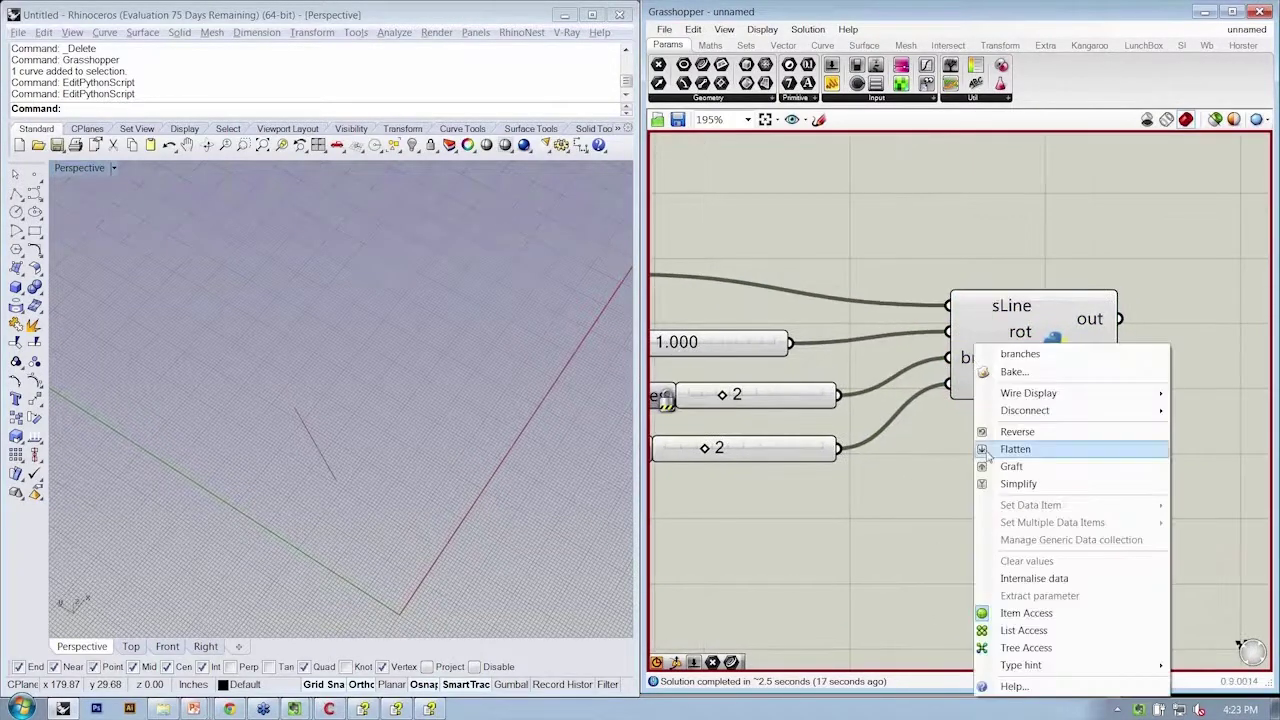
scroll(830, 490, "down", 4)
right_click(822, 422)
left_click(826, 490)
right_click(828, 502)
right_click(786, 514)
left_click(858, 621)
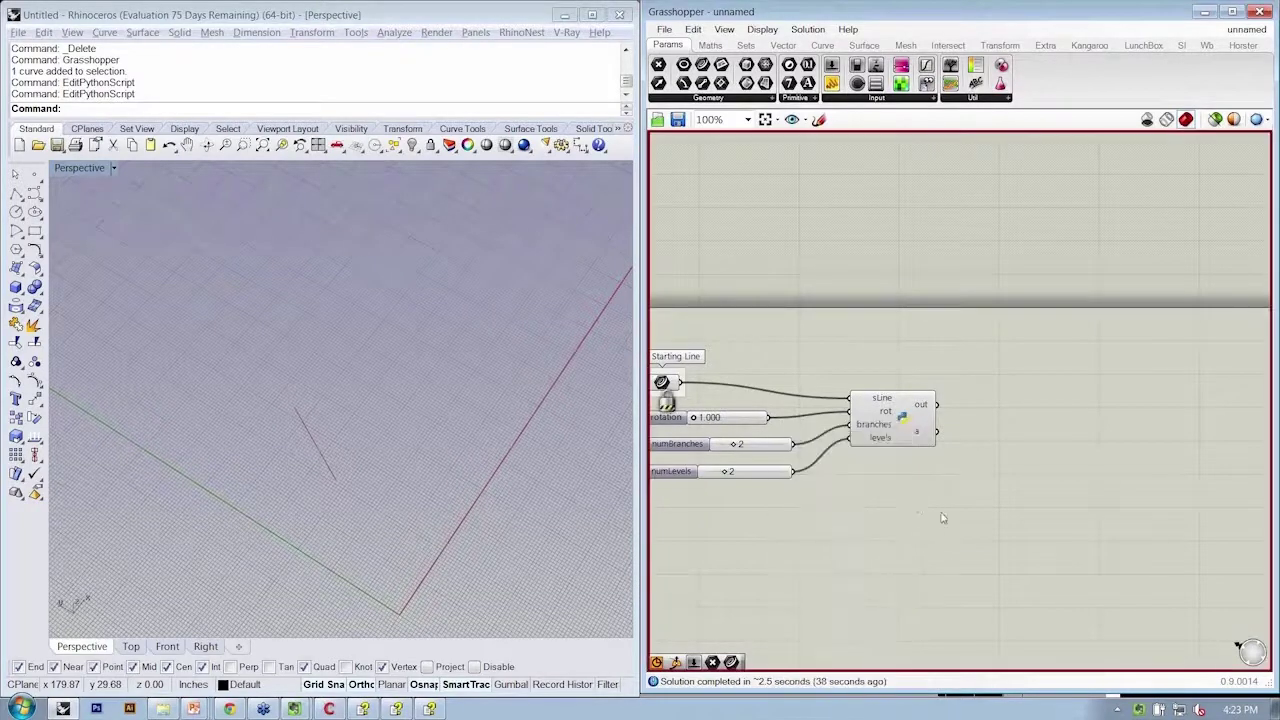
Compare with the tree slides and bring up the File menu for Close unnamed
right_click(908, 418)
key("alt+Tab")
key("alt+Tab")
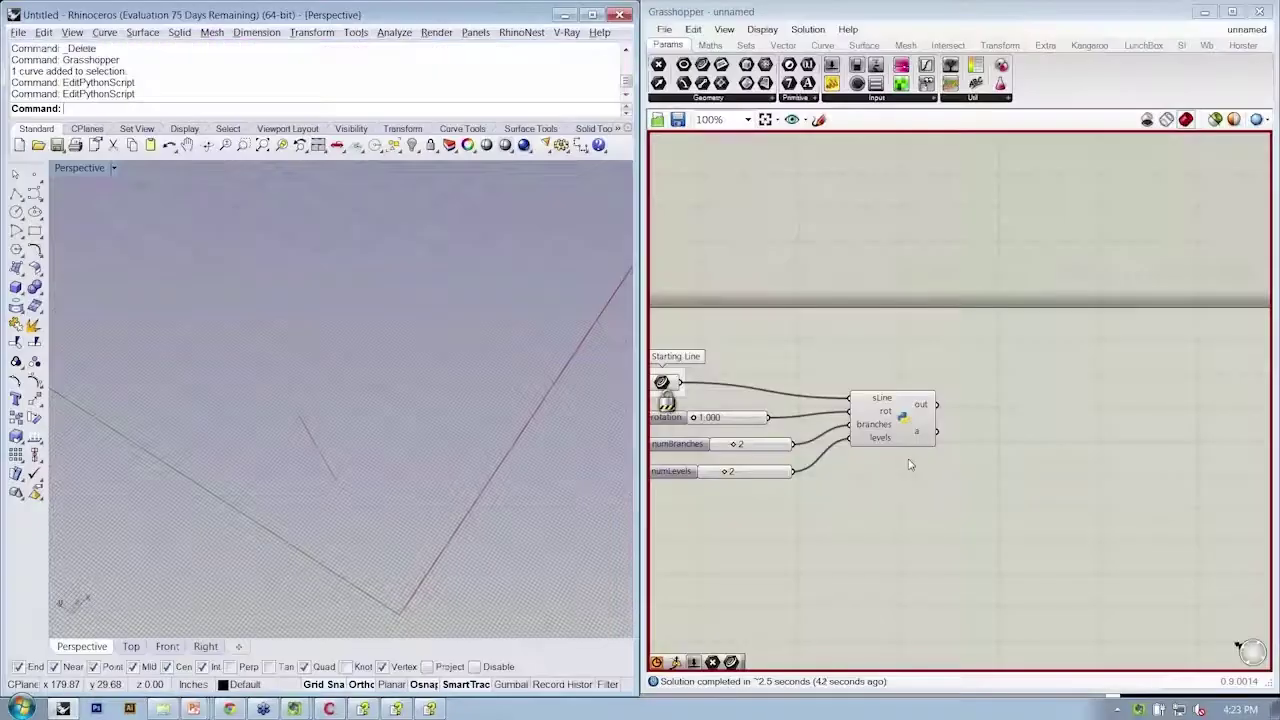
right_click(942, 420)
left_click(887, 460)
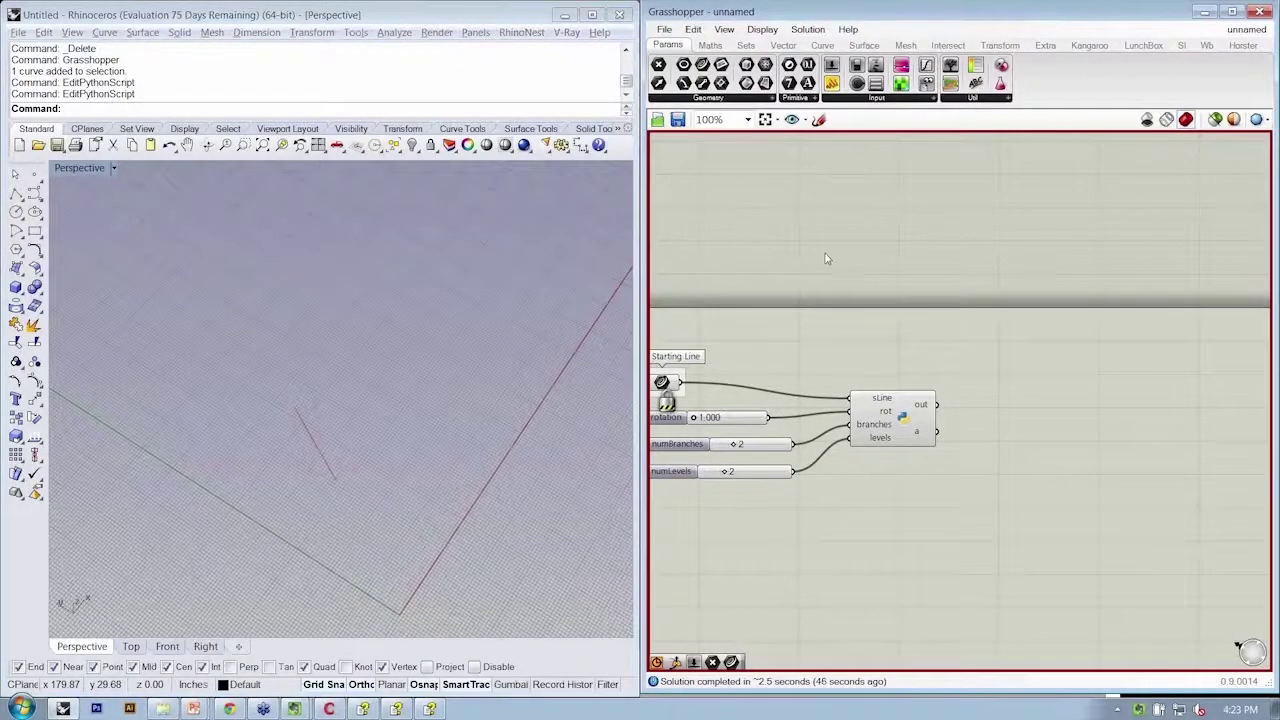
right_click(863, 300)
left_click(853, 310)
right_click(904, 321)
left_click(828, 295)
right_click(931, 338)
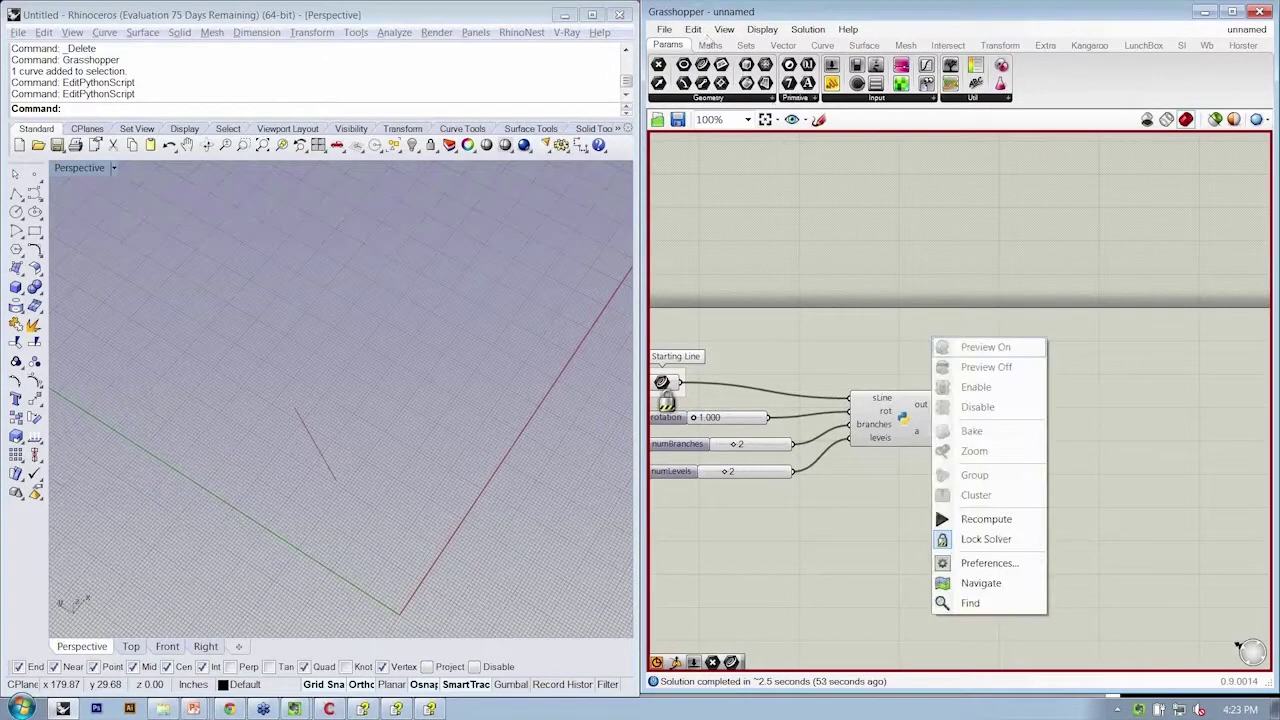
left_click(664, 29)
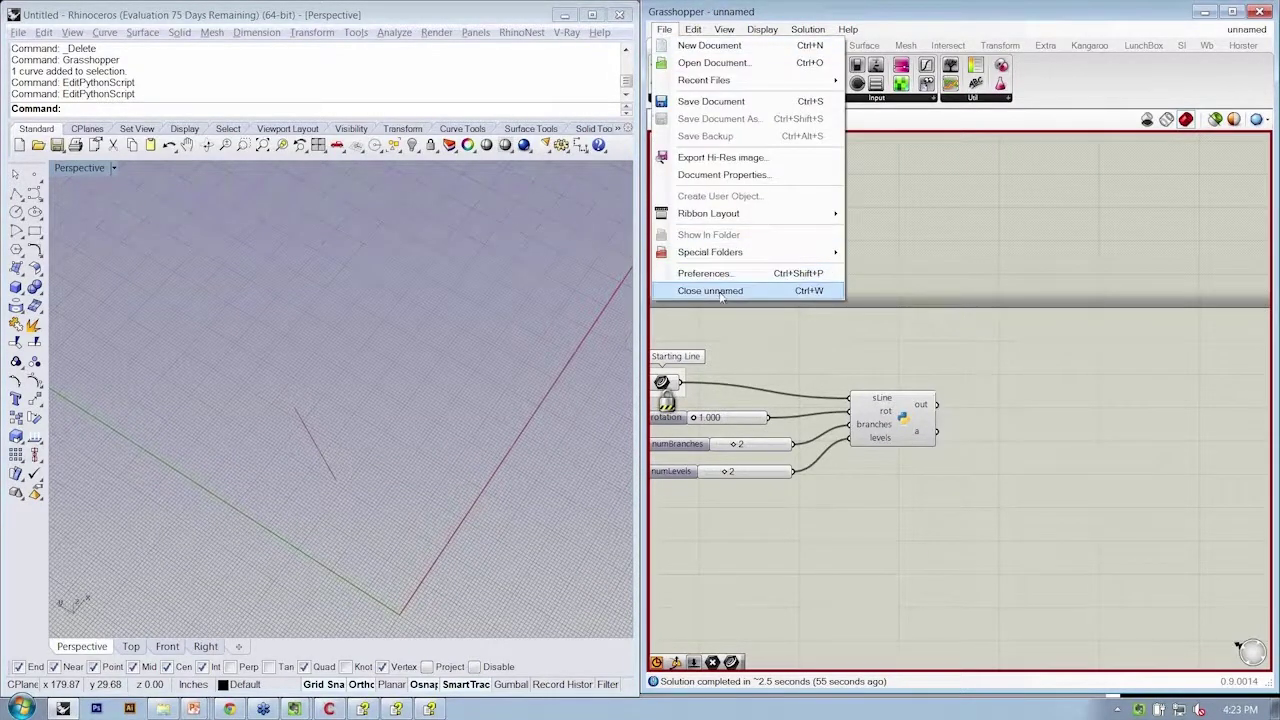
Close the unnamed definition without saving and open the 1-4_Branching file
left_click(720, 291)
left_click(980, 389)
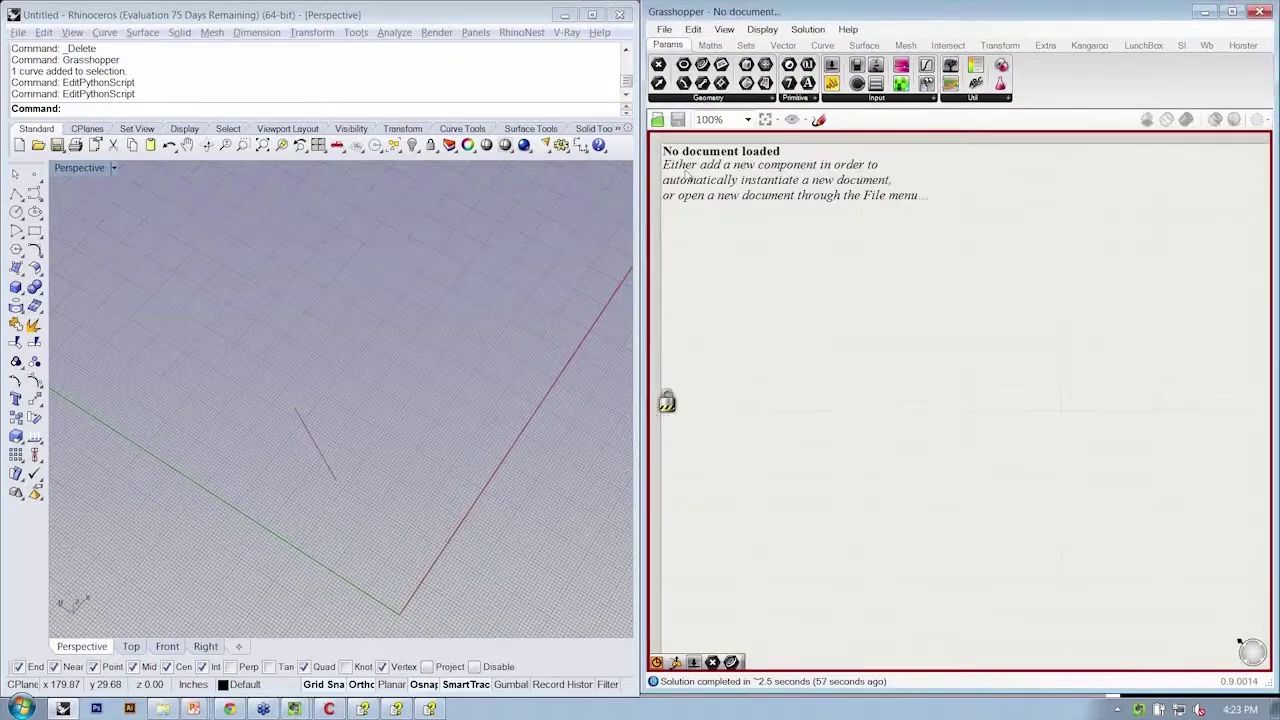
left_click(664, 29)
left_click(705, 60)
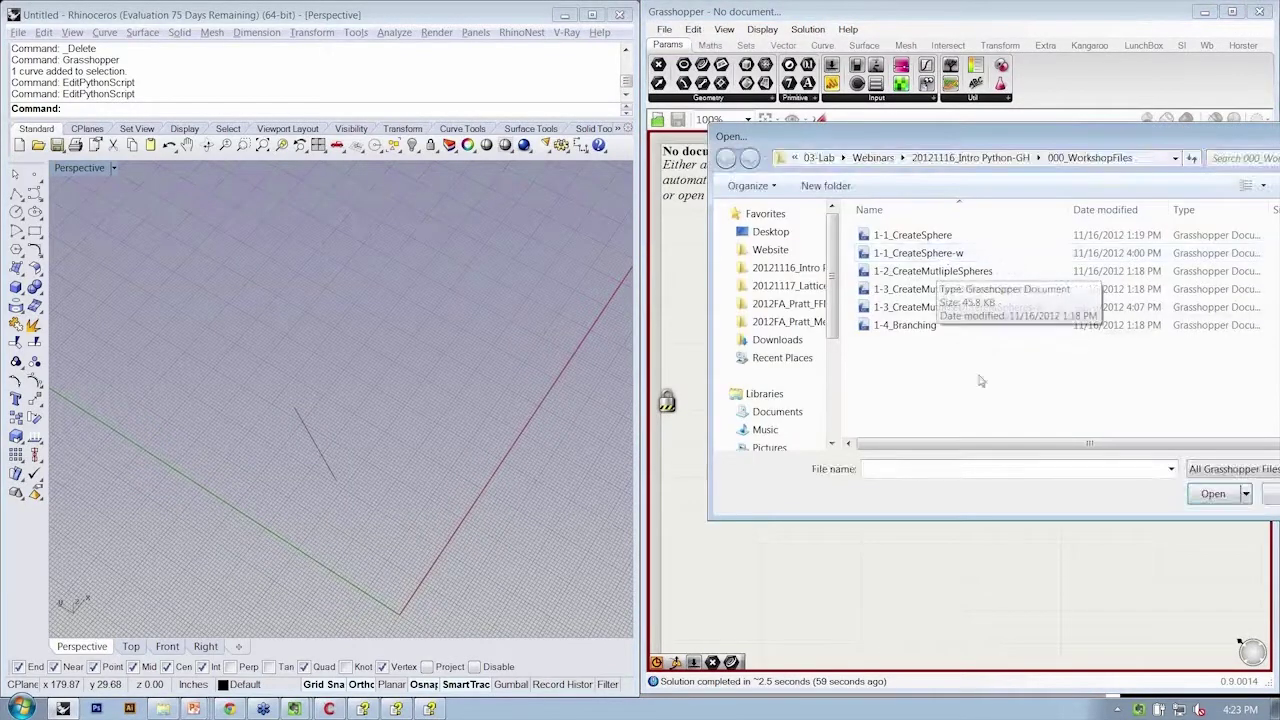
left_click(905, 325)
left_click(1212, 493)
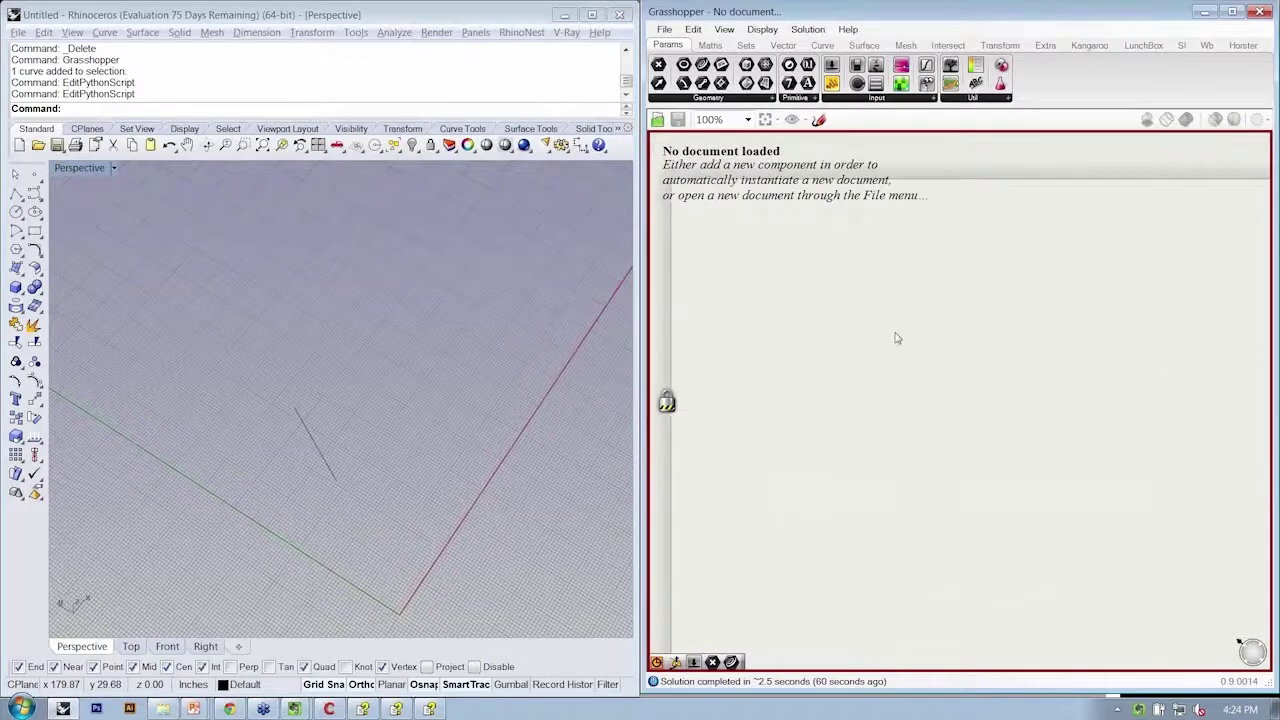
Unlock the solver and reload the 1-4_Branching definition
right_click(876, 280)
left_click(910, 485)
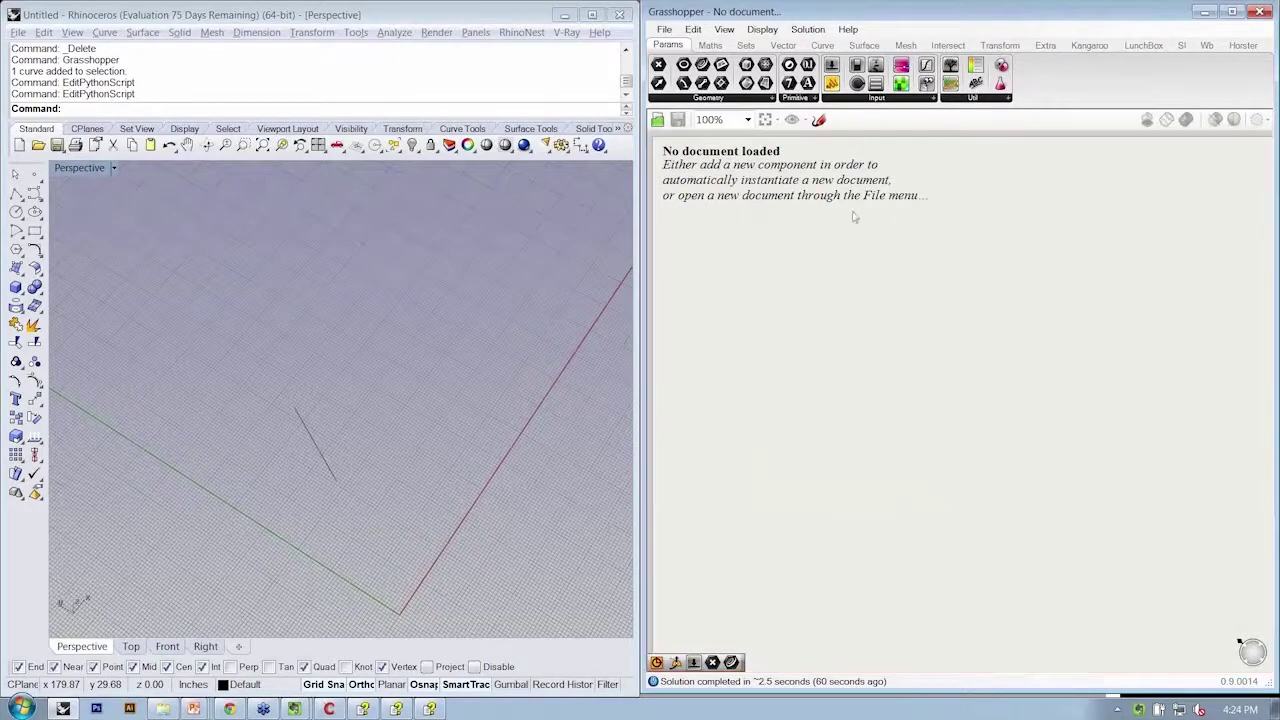
left_click(664, 29)
left_click(690, 64)
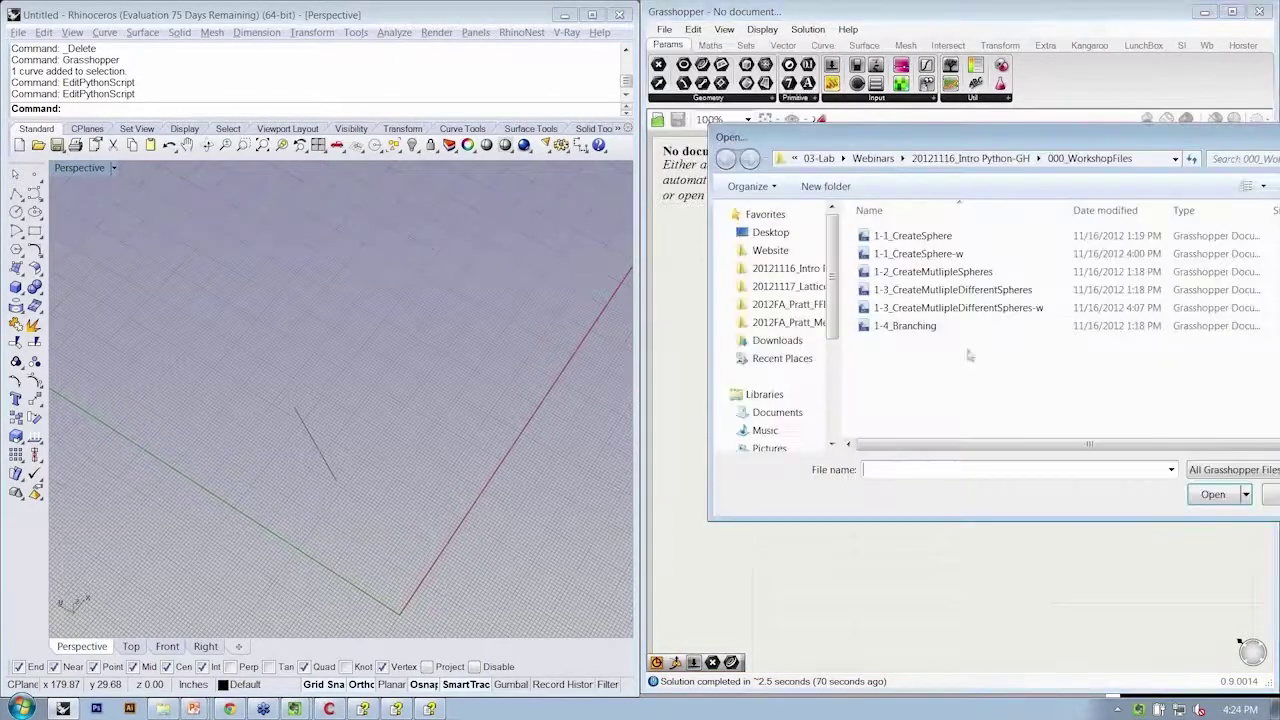
double_click(903, 326)
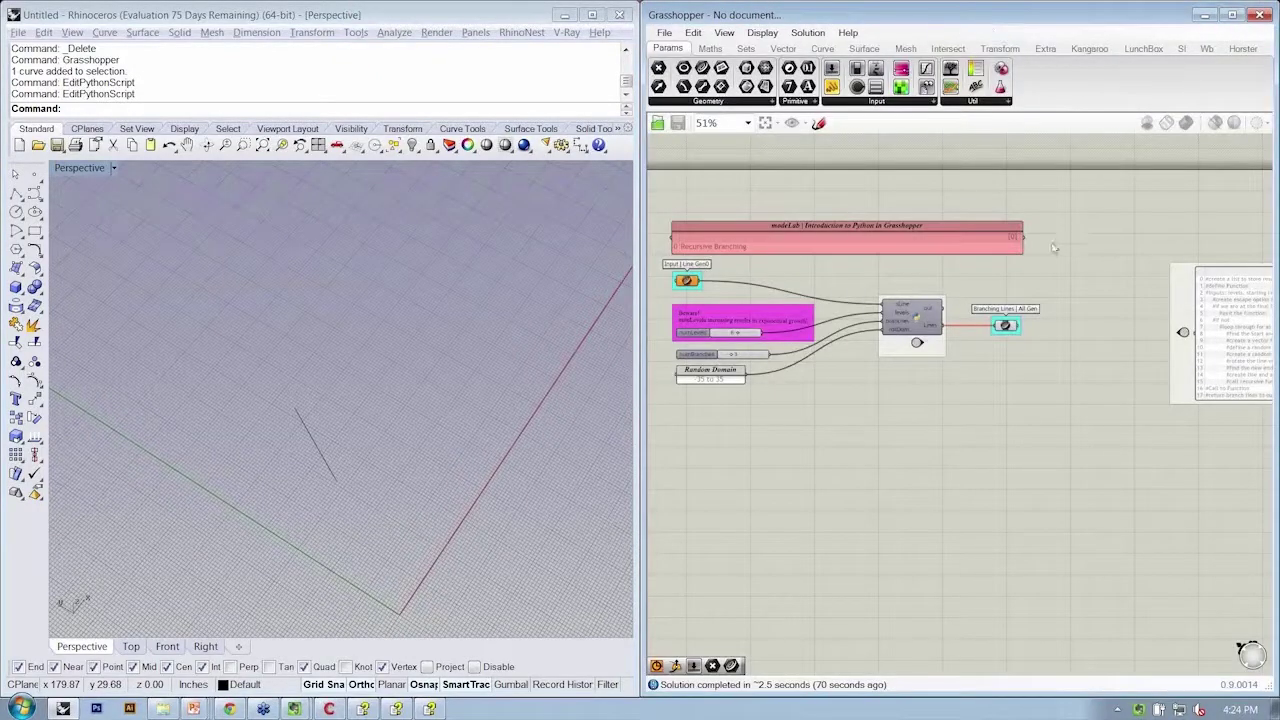
right_click(1043, 258)
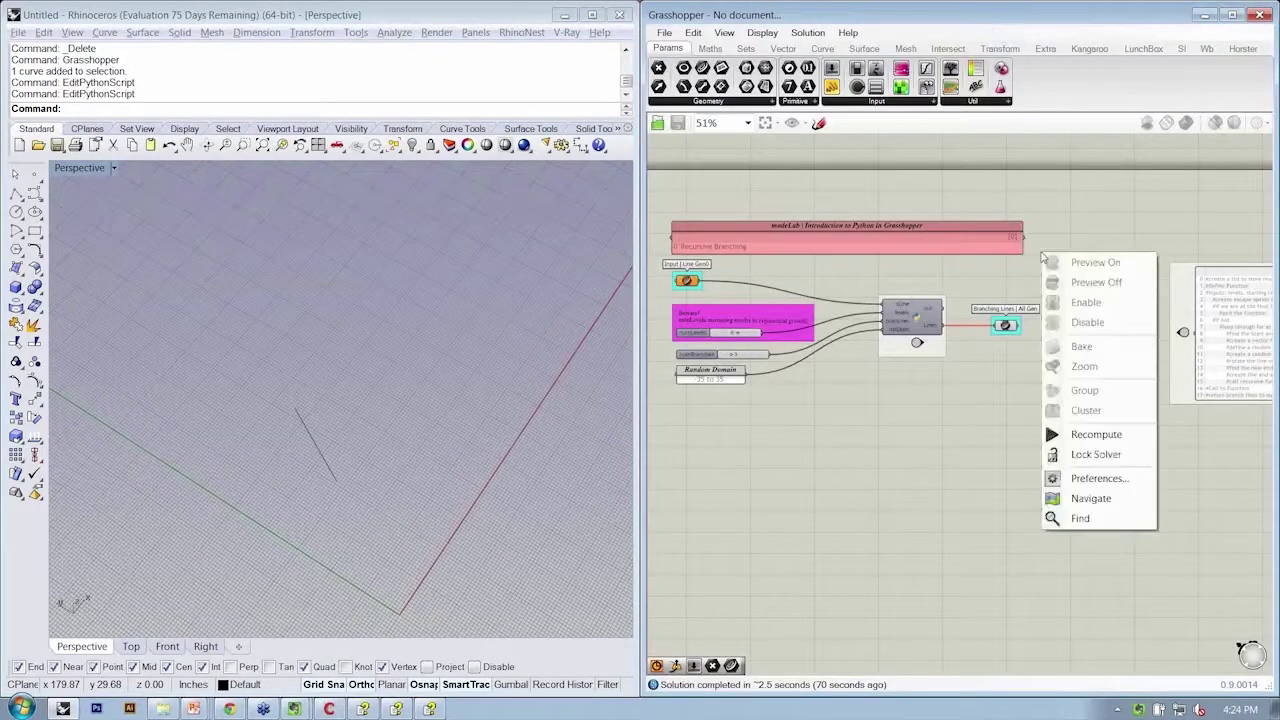
right_click(1016, 281)
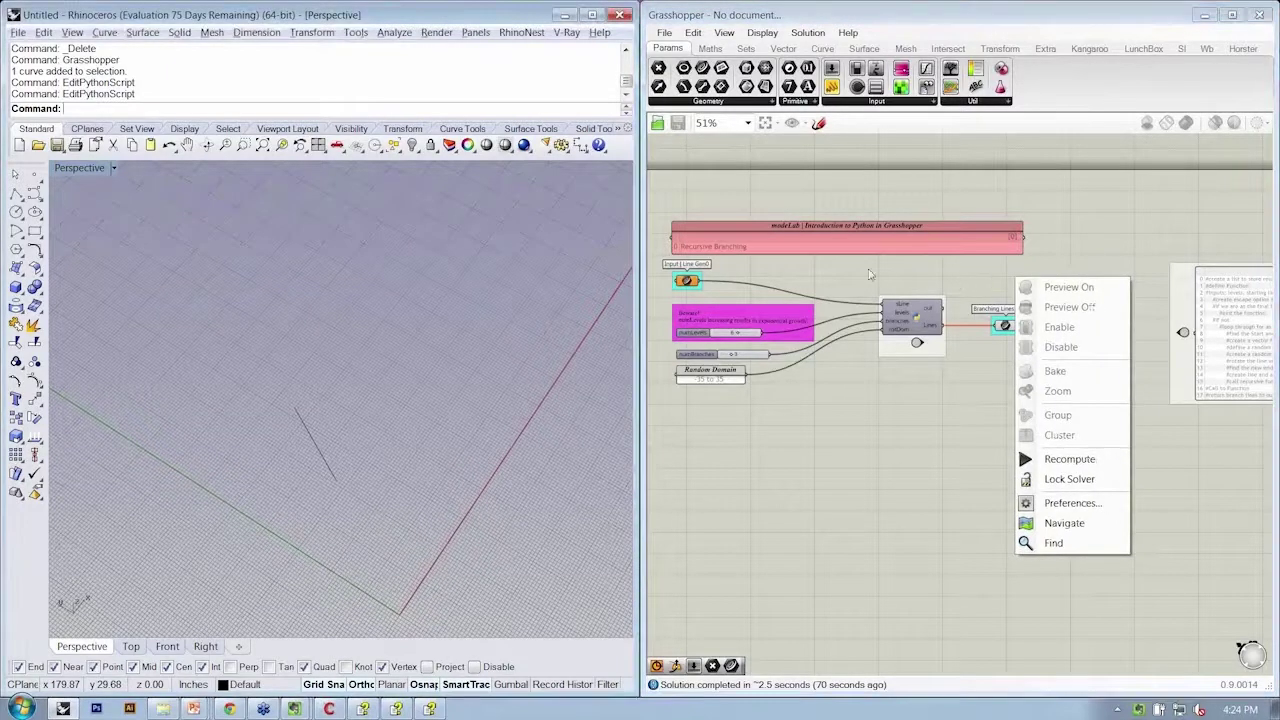
right_click(938, 421)
right_click(1036, 181)
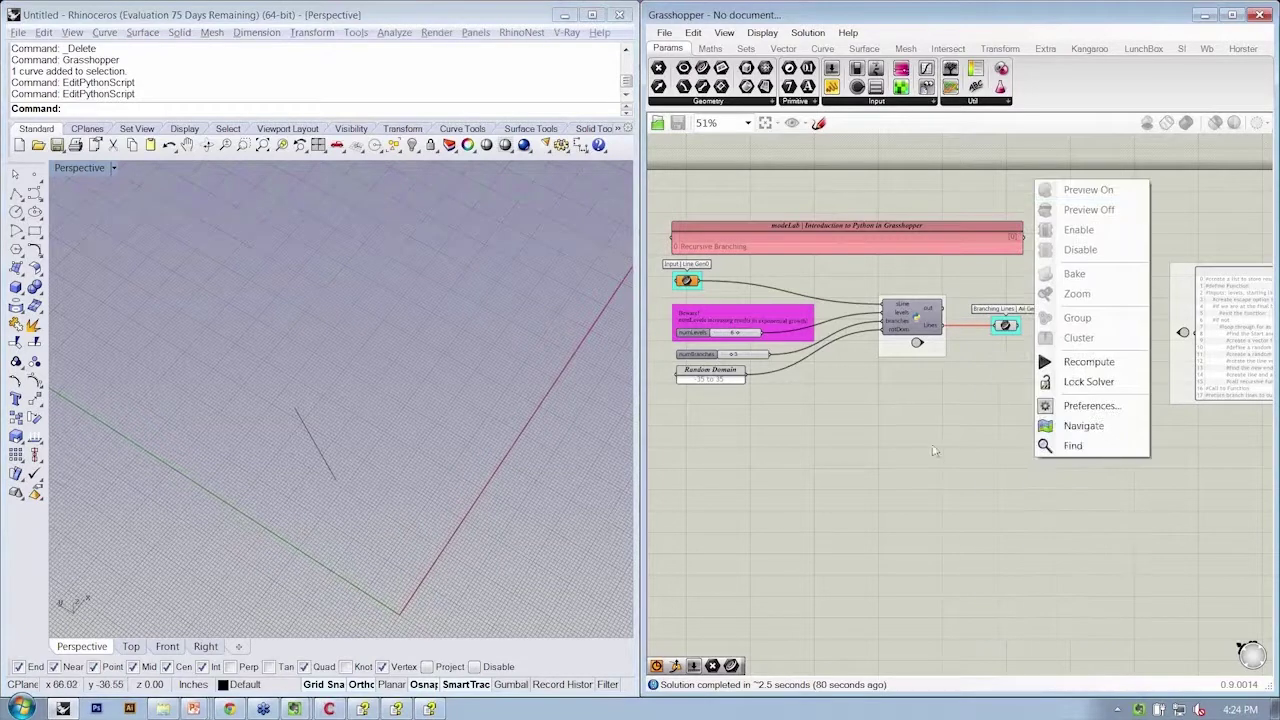
Quit Grasshopper and Rhino without saving, then start a new Inches-template model
left_click(1259, 14)
left_click(619, 14)
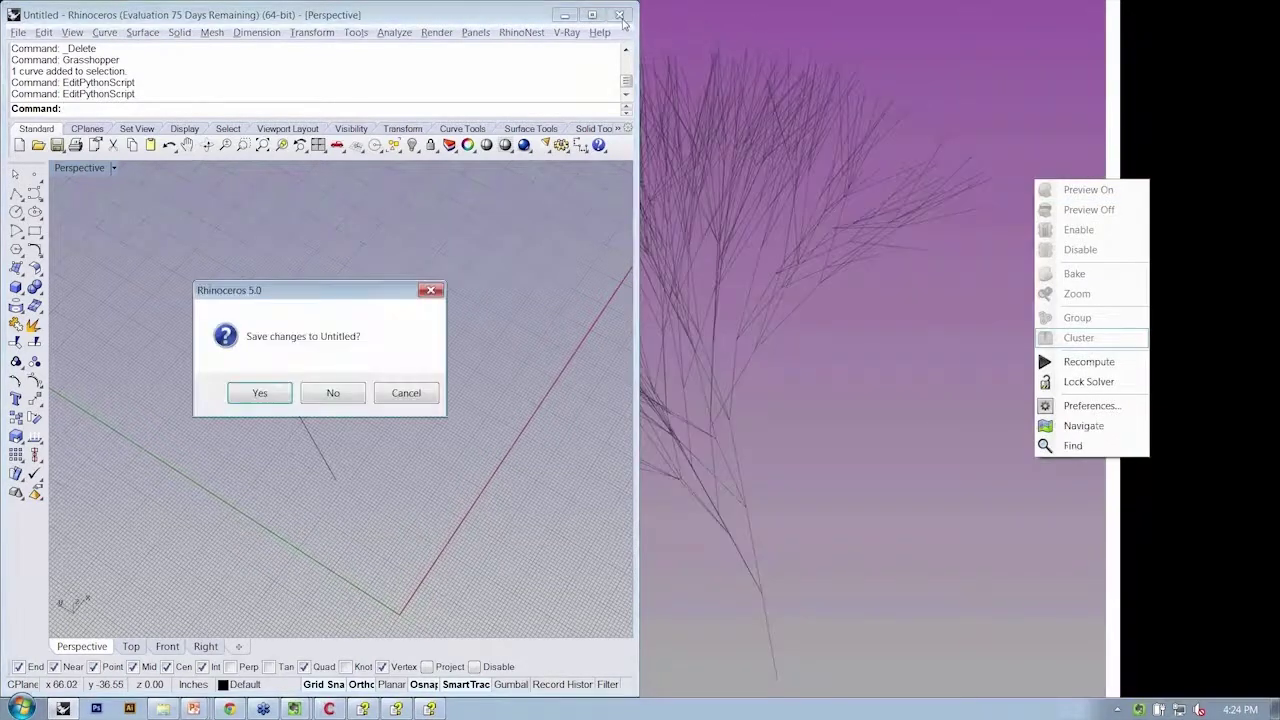
left_click(314, 395)
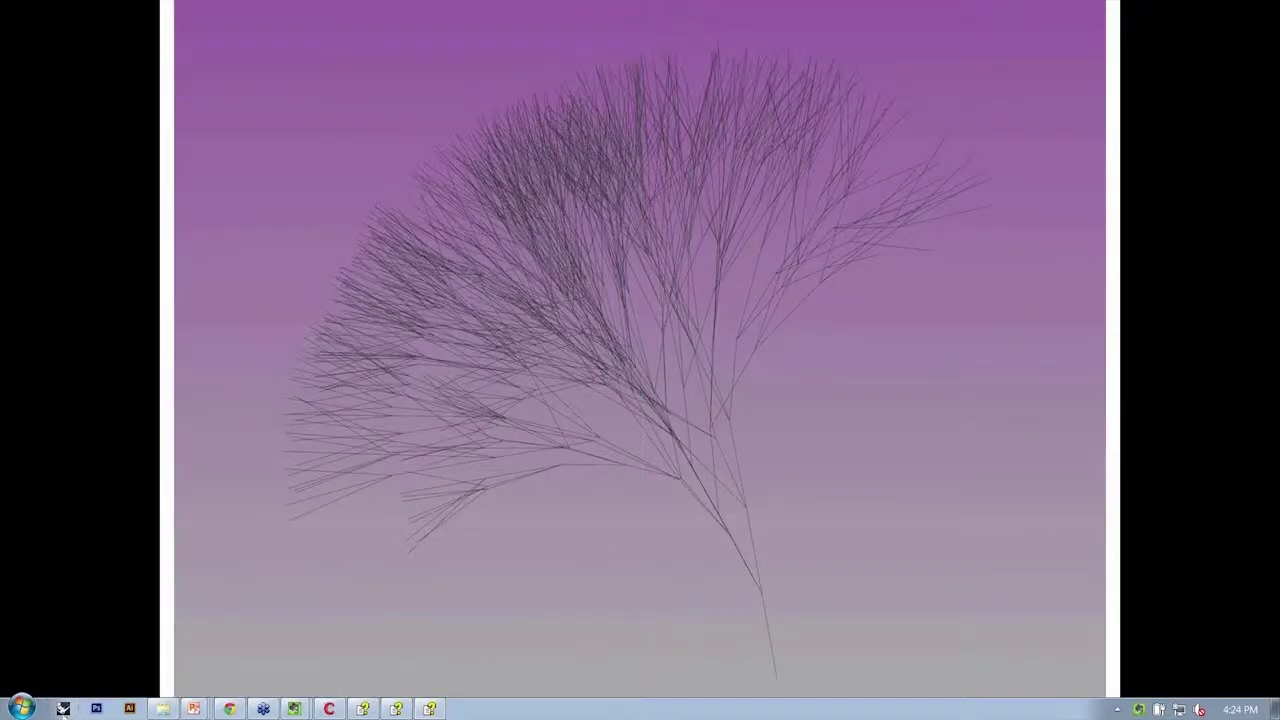
left_click(62, 709)
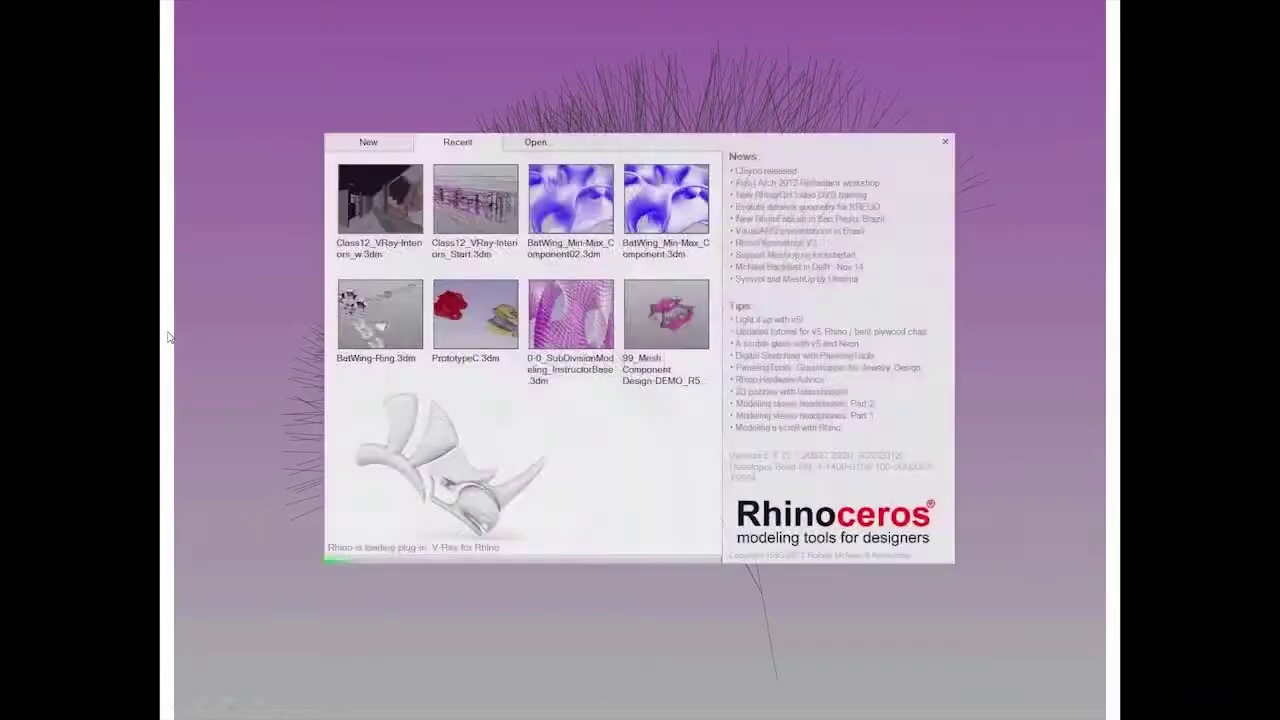
left_click(370, 143)
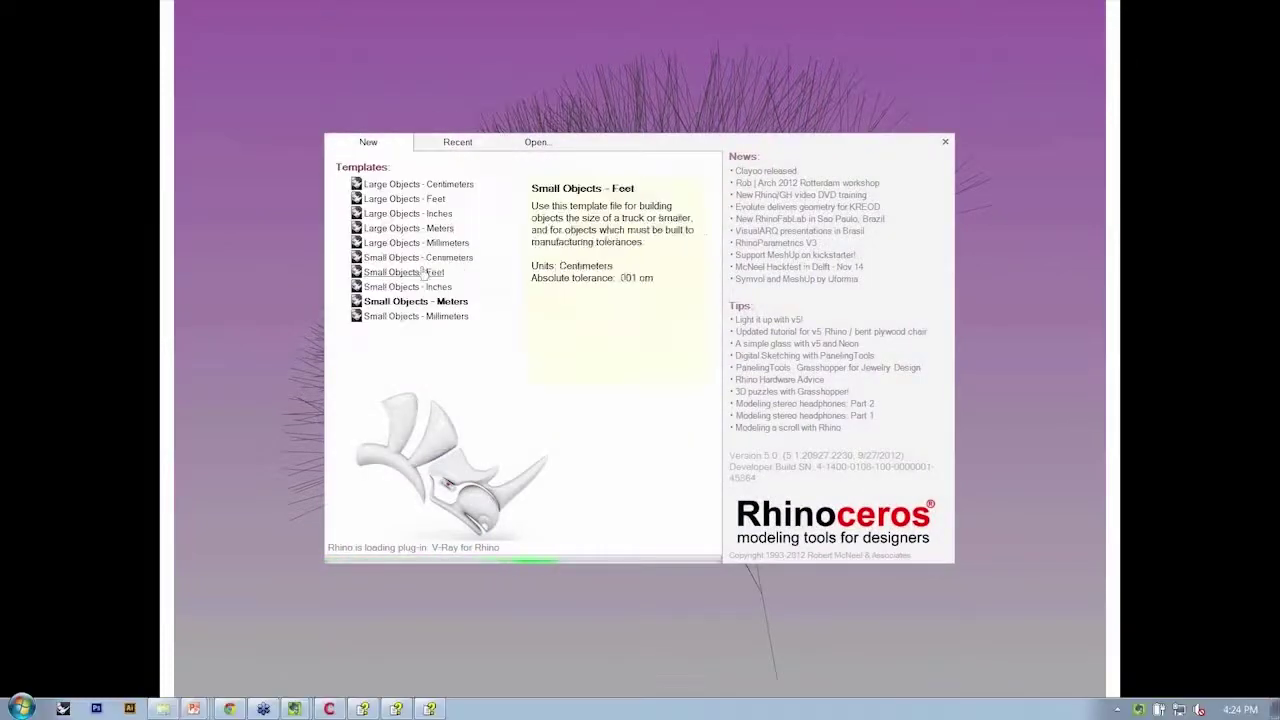
left_click(414, 213)
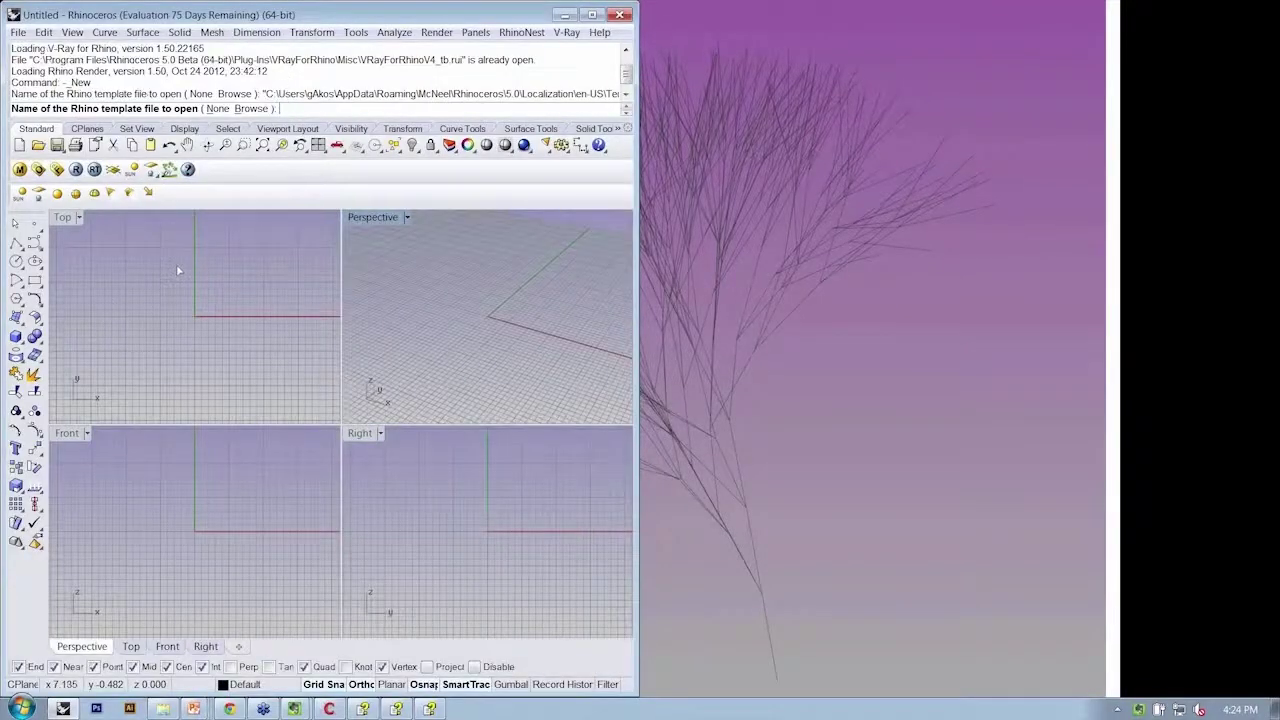
Hide the V-Ray toolbar and launch Grasshopper with no document loaded
left_click(176, 270)
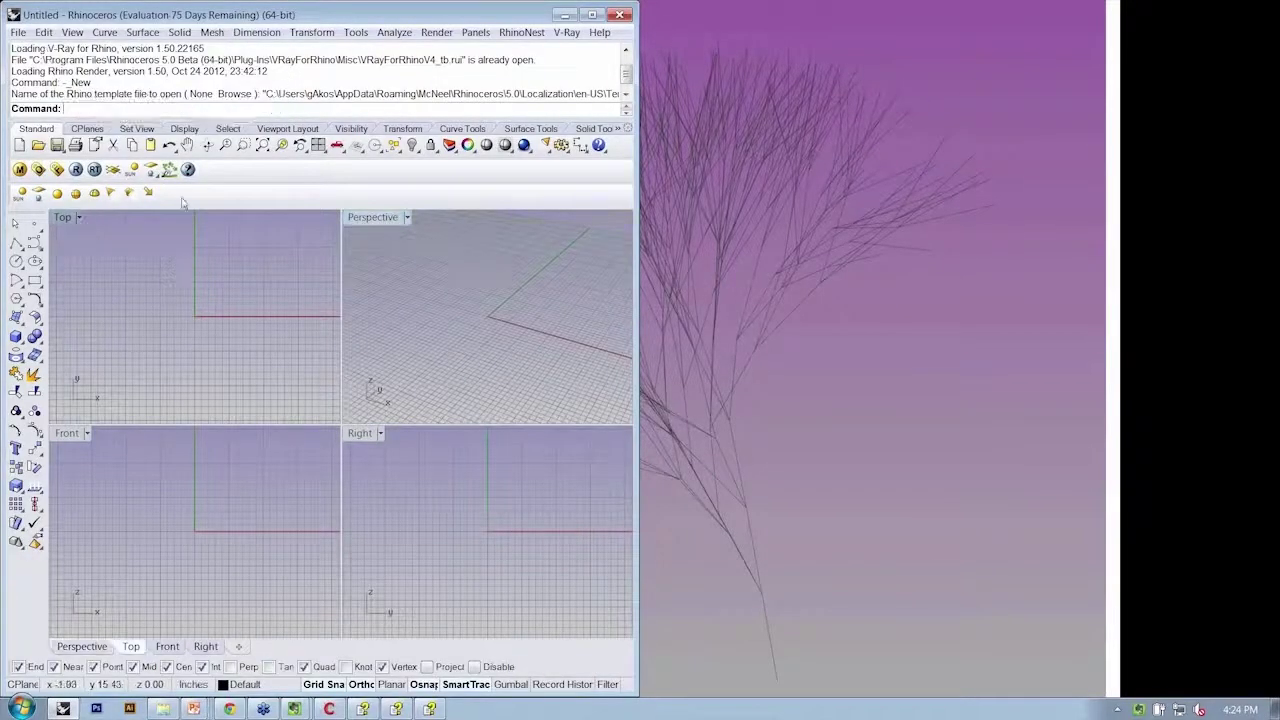
right_click(236, 198)
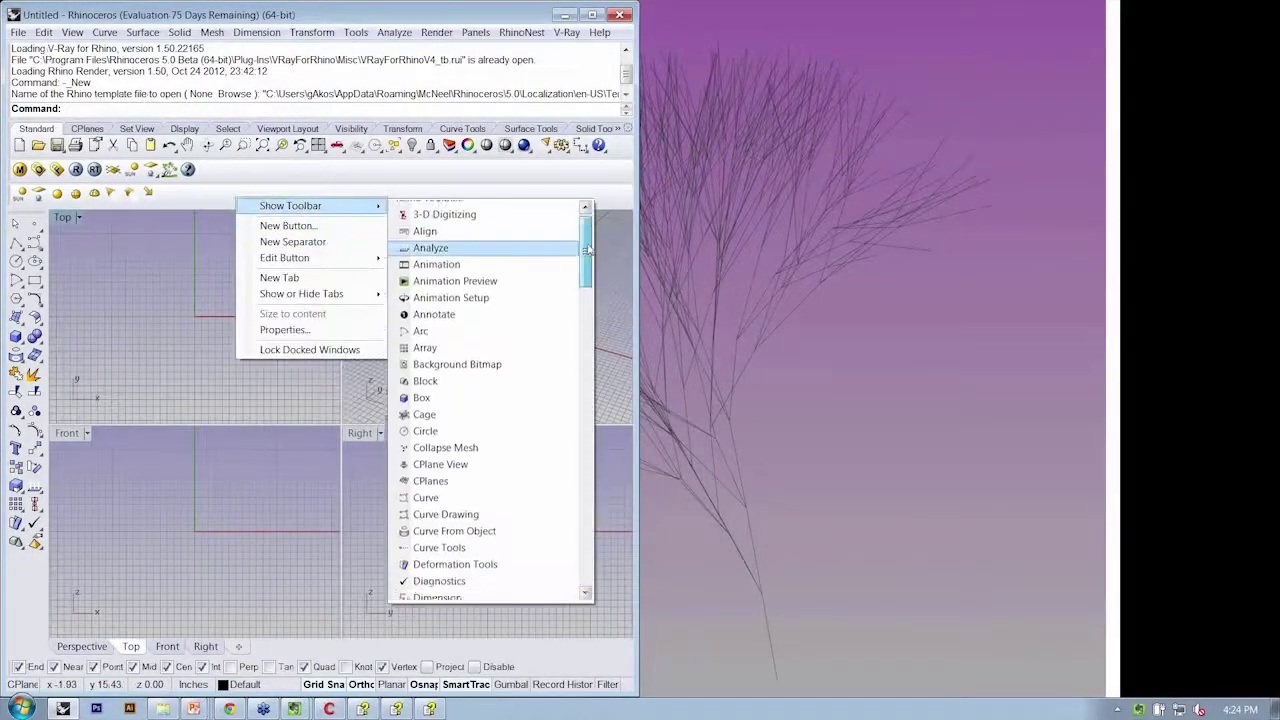
scroll(500, 400, "down", 10)
left_click(532, 438)
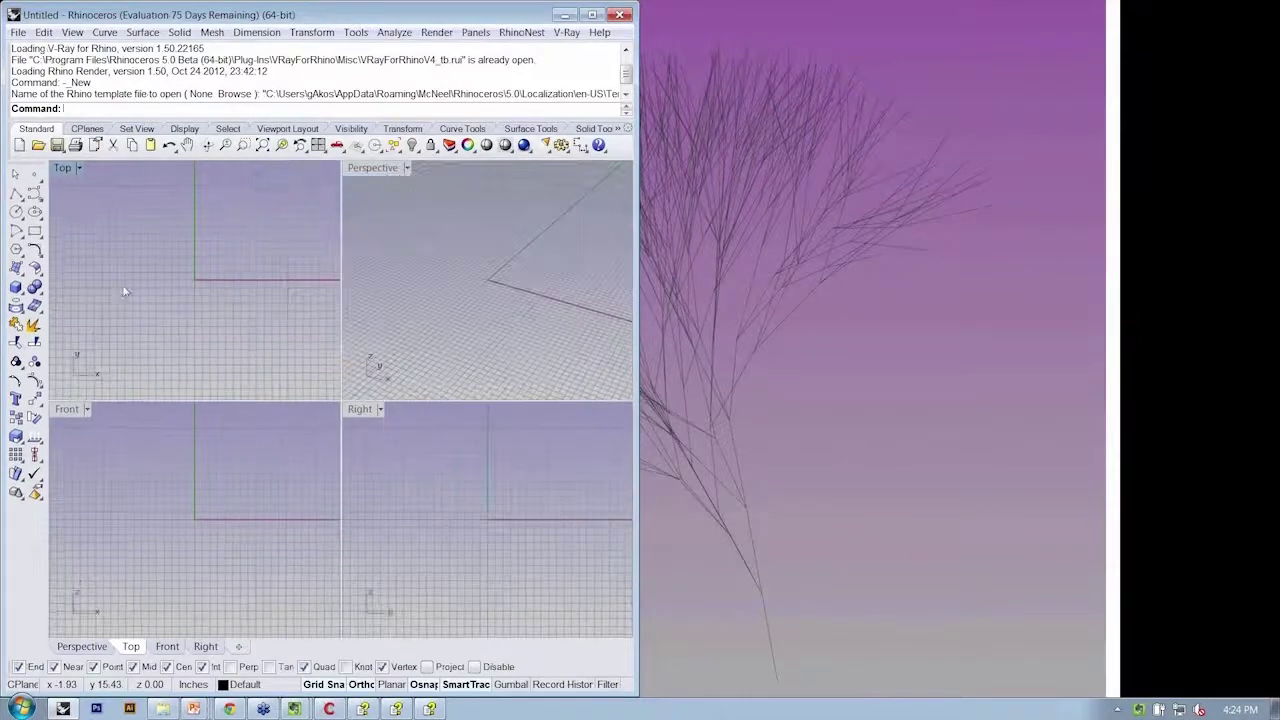
type("Grasshopper")
key("Return")
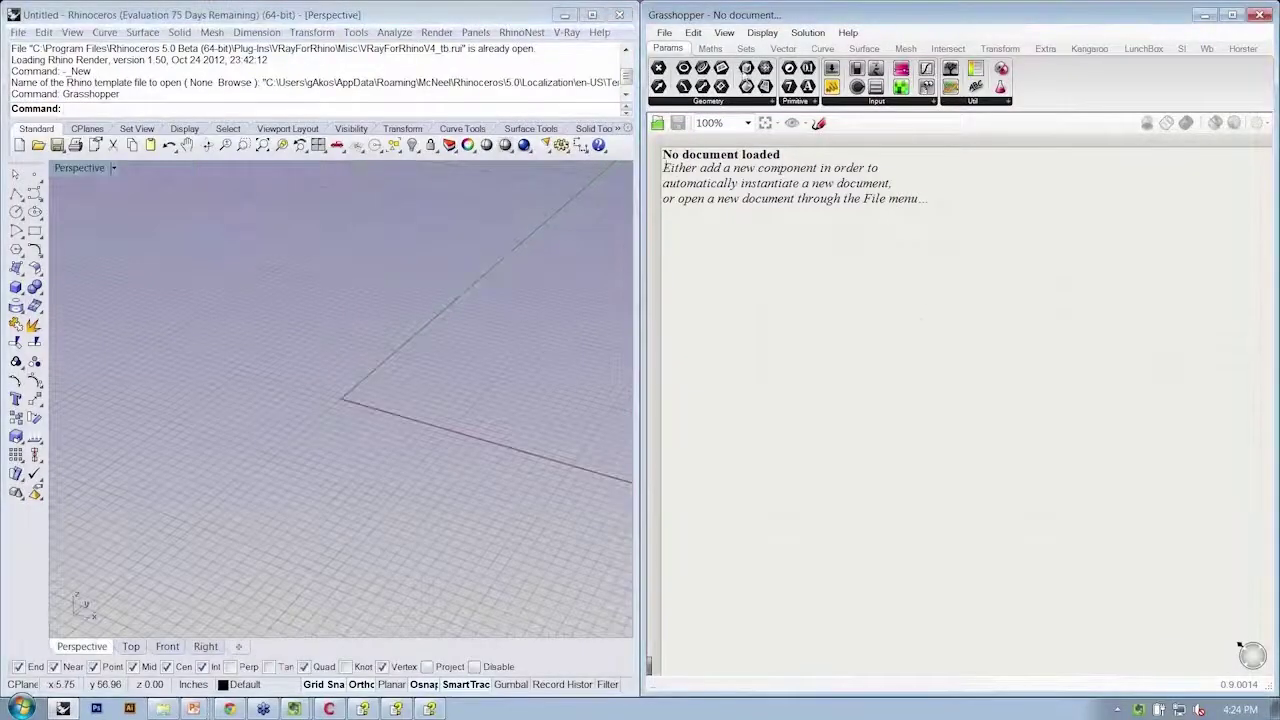
Open the 1-4_Branching definition, zoom its canvas to 125%, and orbit the Perspective view
left_click(664, 32)
left_click(700, 63)
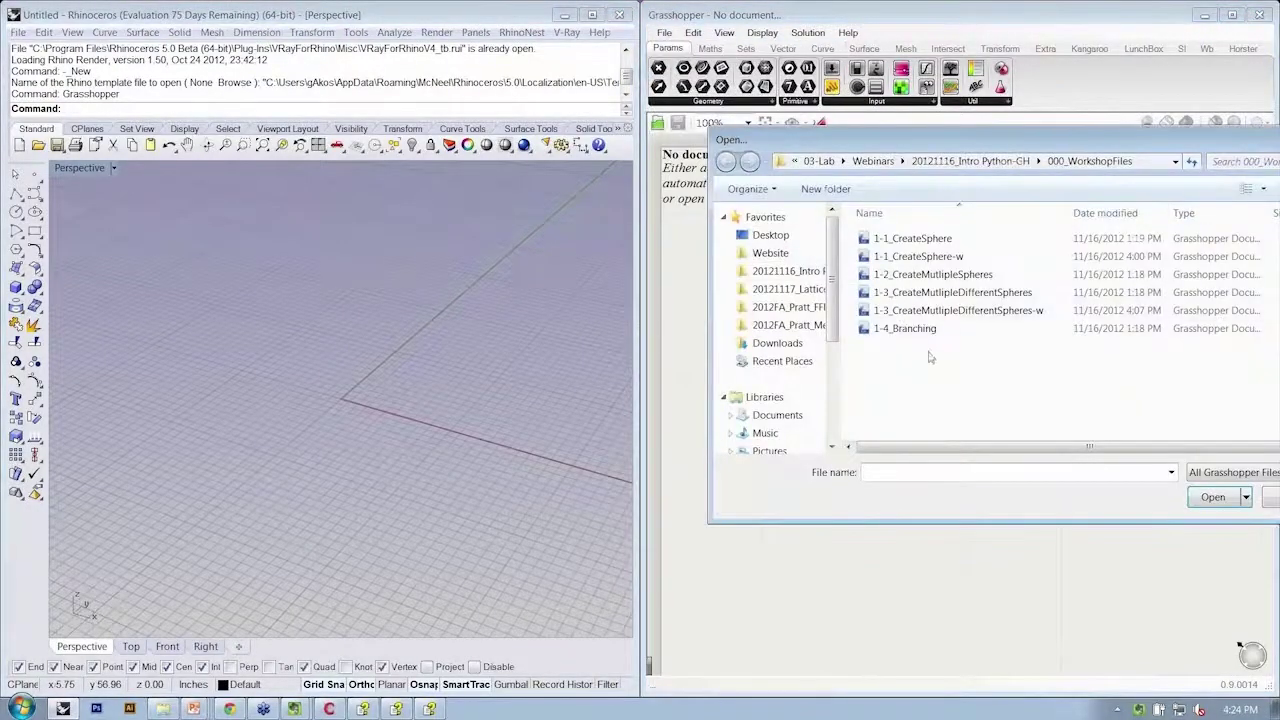
key("Escape")
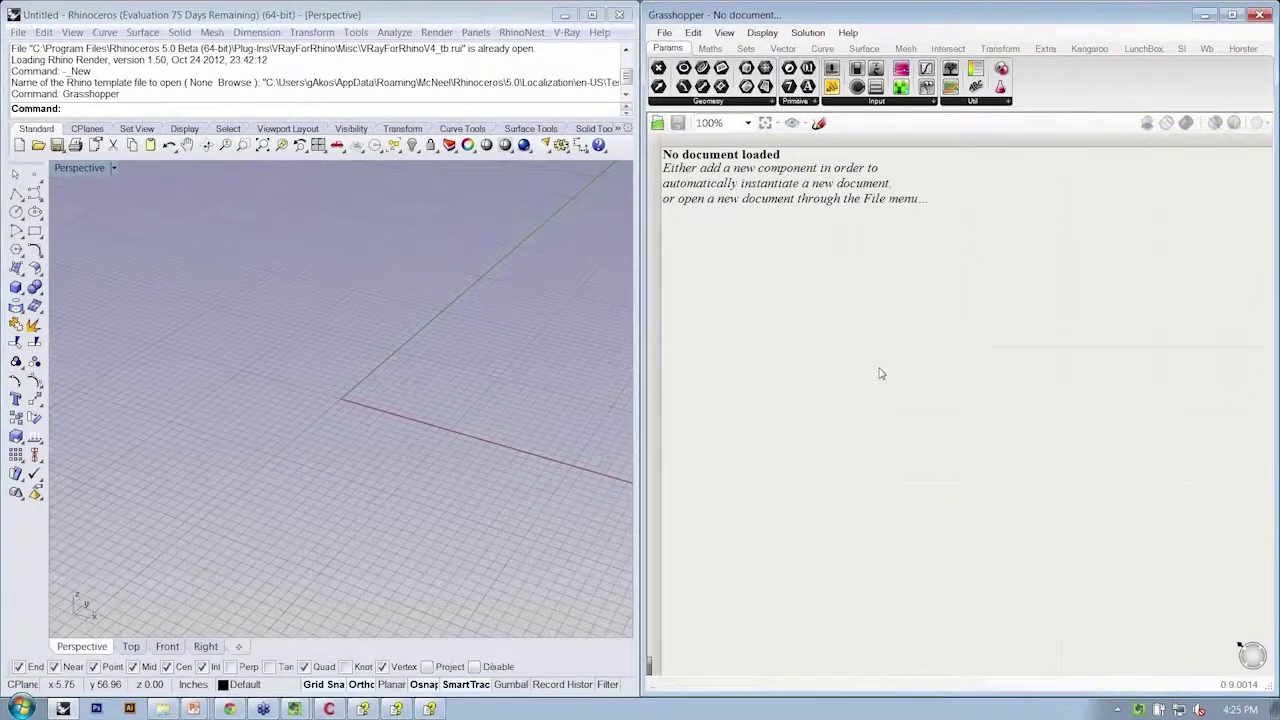
scroll(740, 300, "up", 2)
scroll(717, 285, "up", 2)
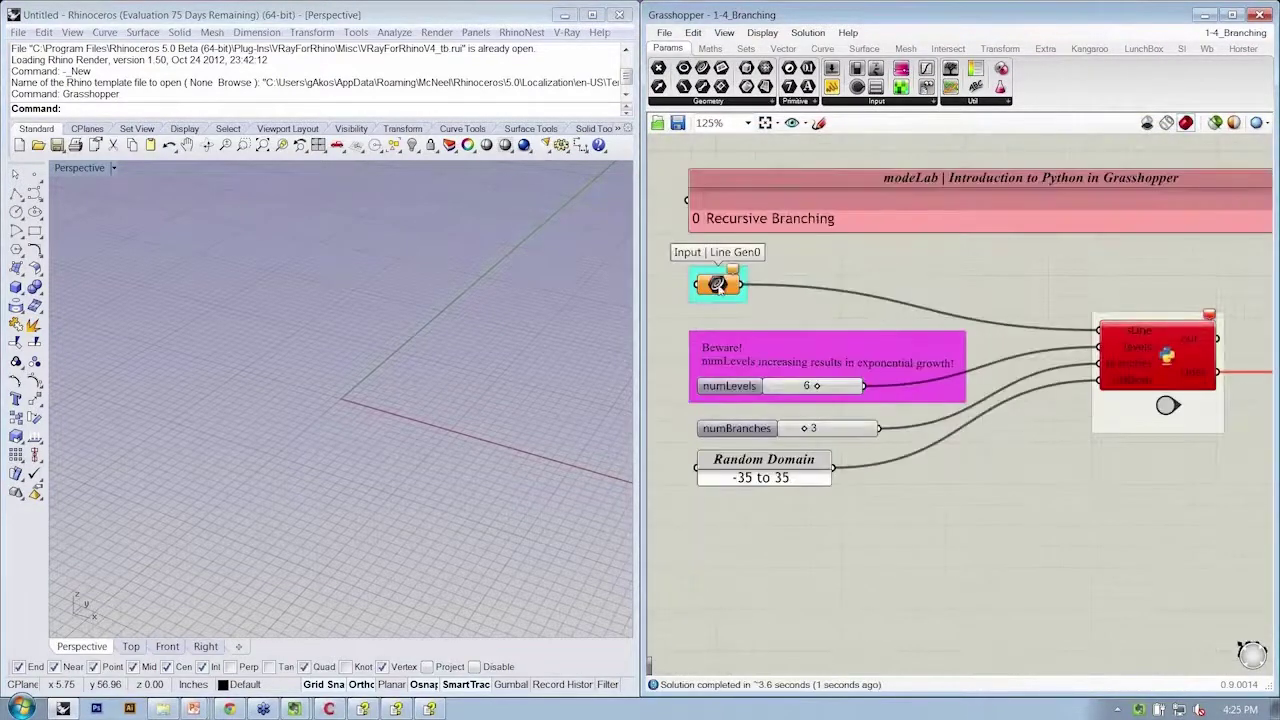
right_click_drag(717, 285, 737, 285)
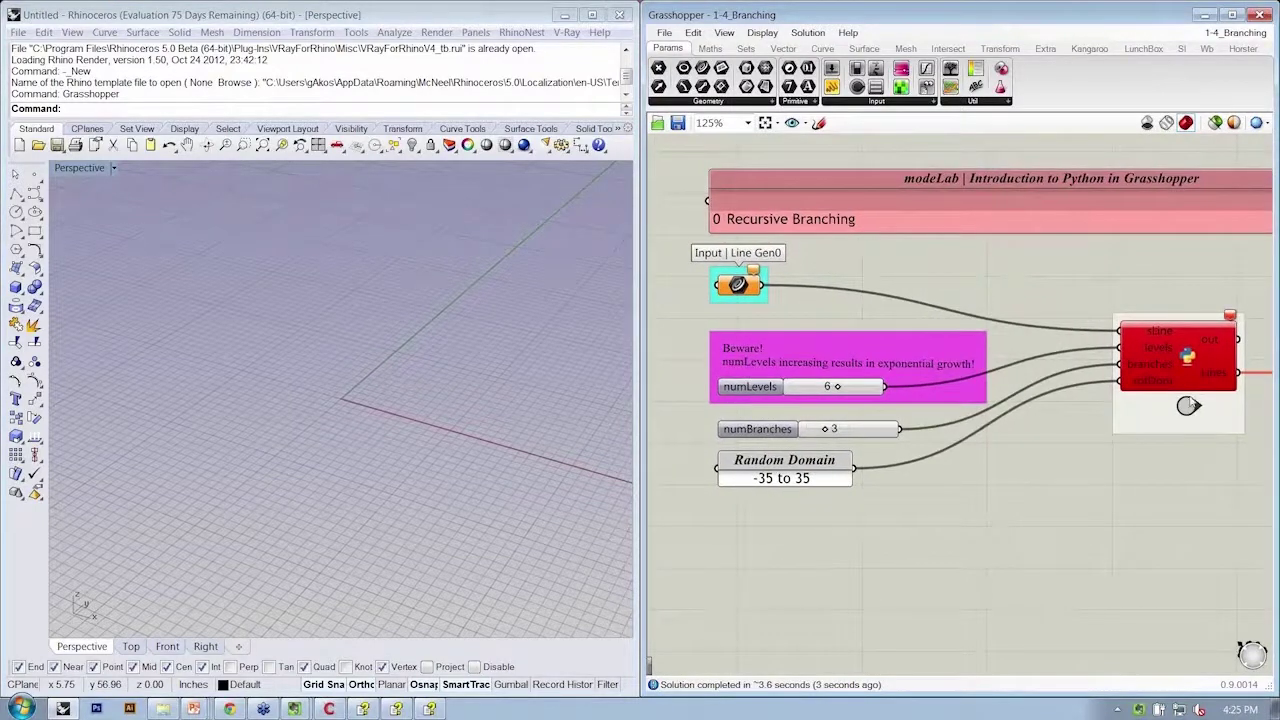
mouse_move(357, 317)
right_mouse_down()
mouse_move(271, 408)
mouse_move(365, 365)
mouse_move(340, 380)
right_mouse_up()
Draw a new two-point line and assign it to the Line Gen0 input
left_click(17, 193)
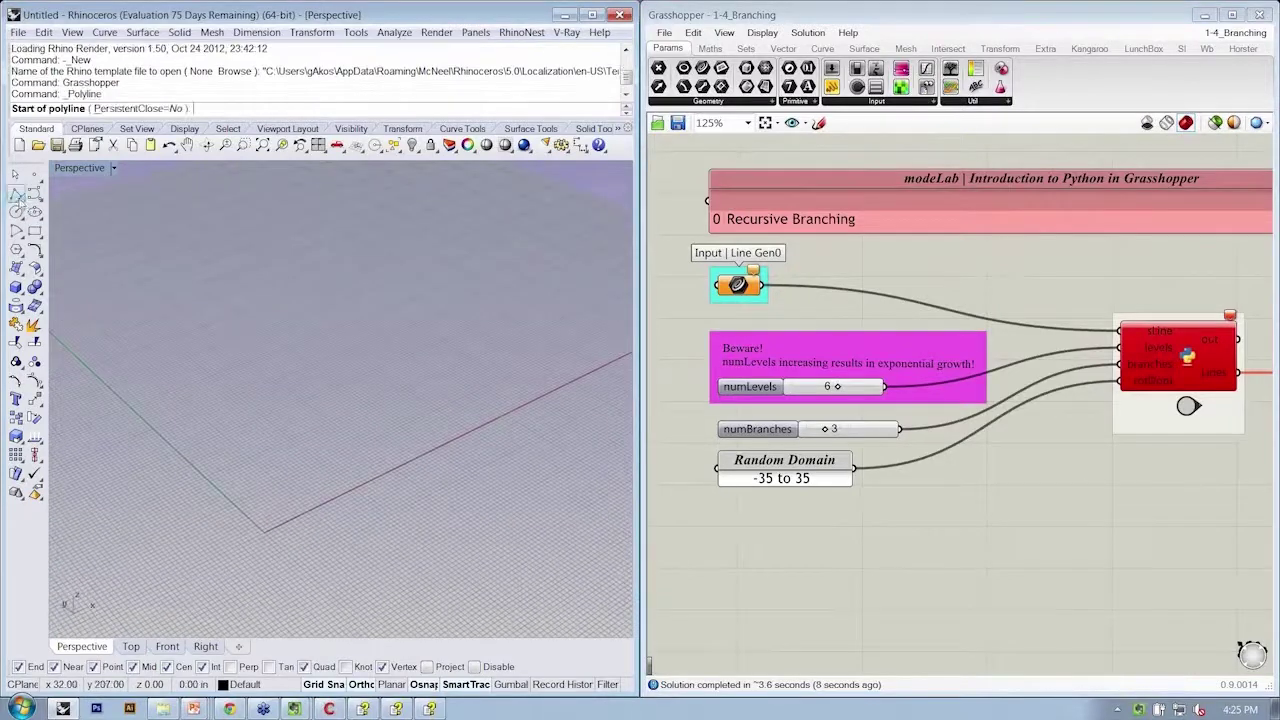
left_click(297, 464)
left_click(282, 398)
key("Return")
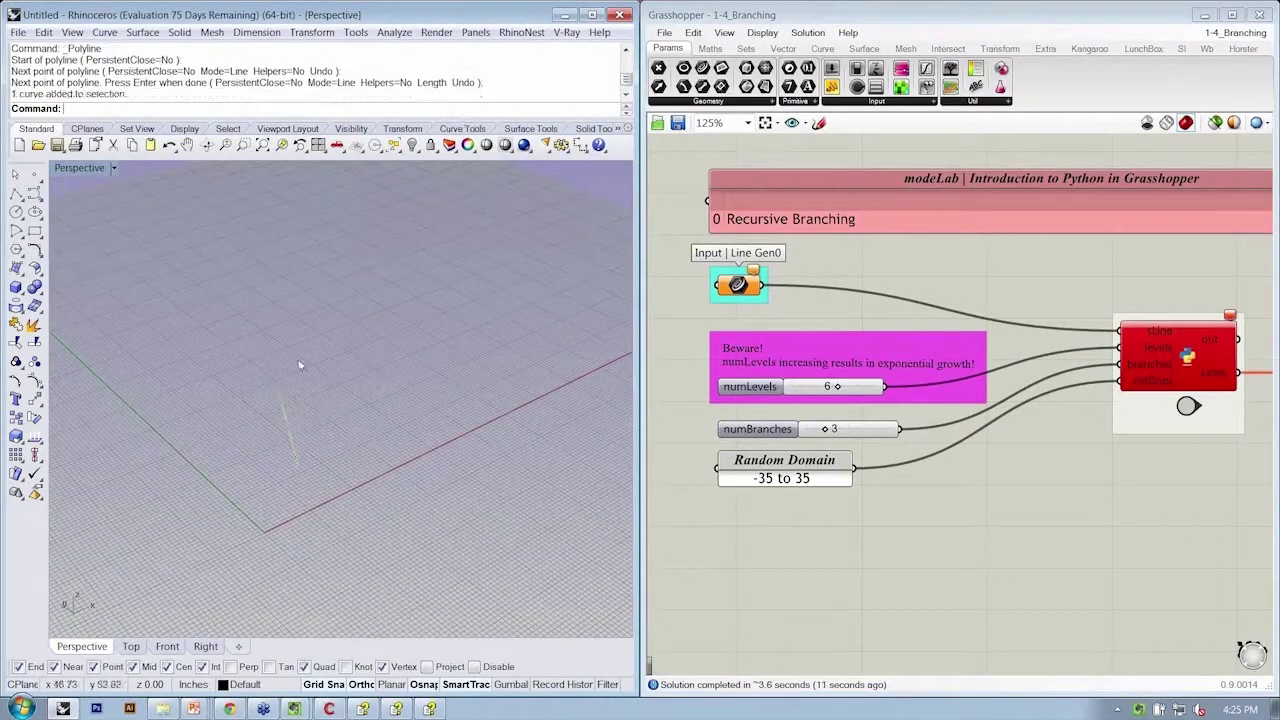
right_click(740, 287)
left_click(766, 518)
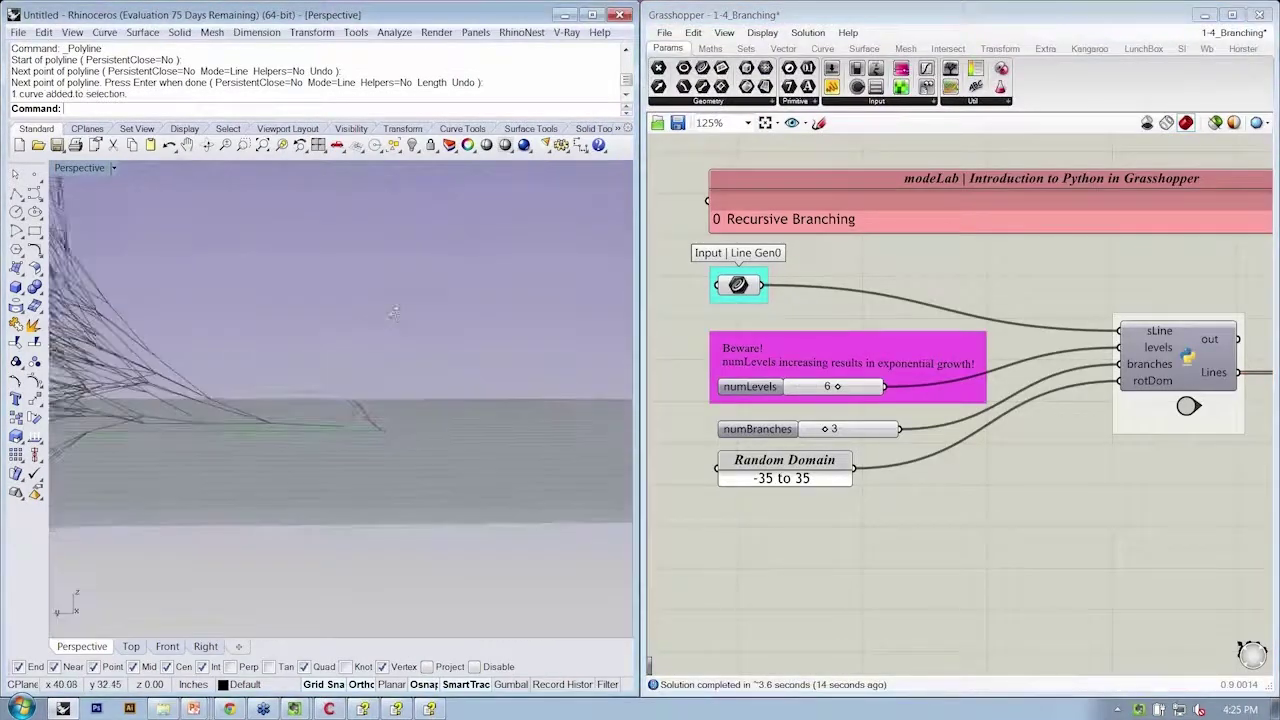
Rotate the line upright with R3 so the branching tree stands vertically
right_click_drag(393, 313, 422, 418)
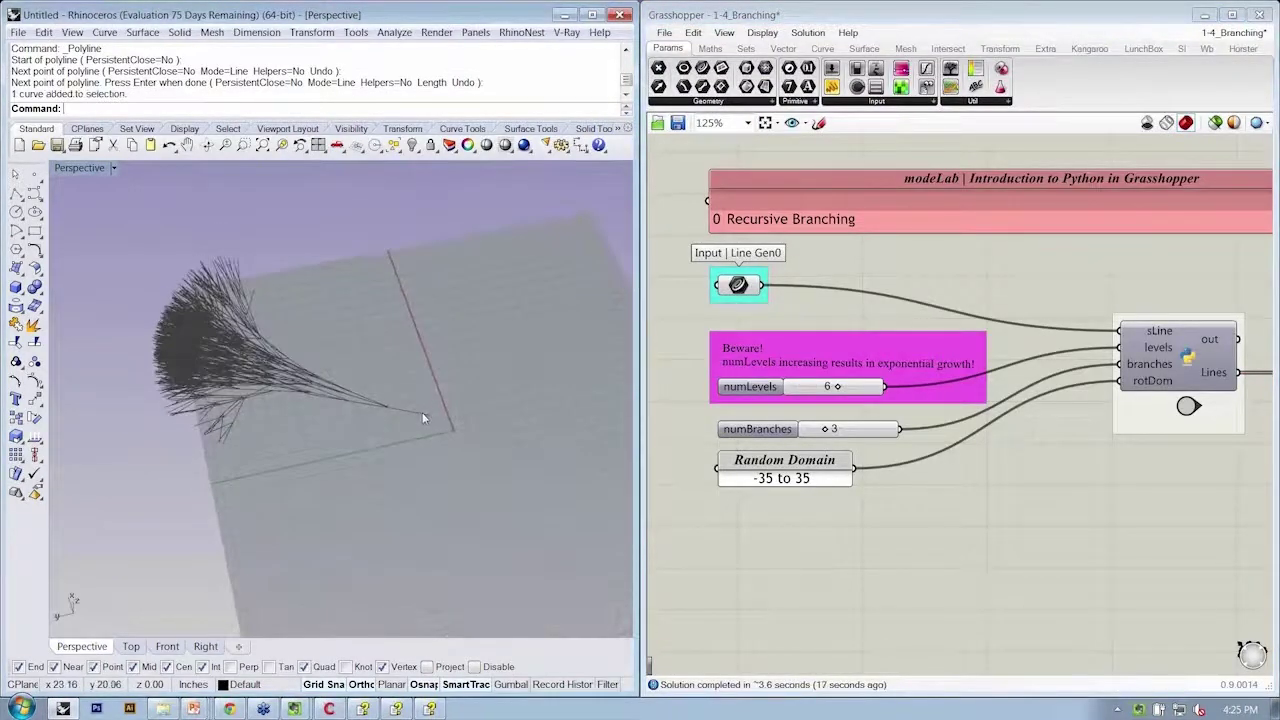
scroll(422, 418, "up", 3)
type("R3")
key("Return")
left_click(436, 417)
left_click(383, 502)
left_click(437, 416)
right_click_drag(437, 416, 400, 330)
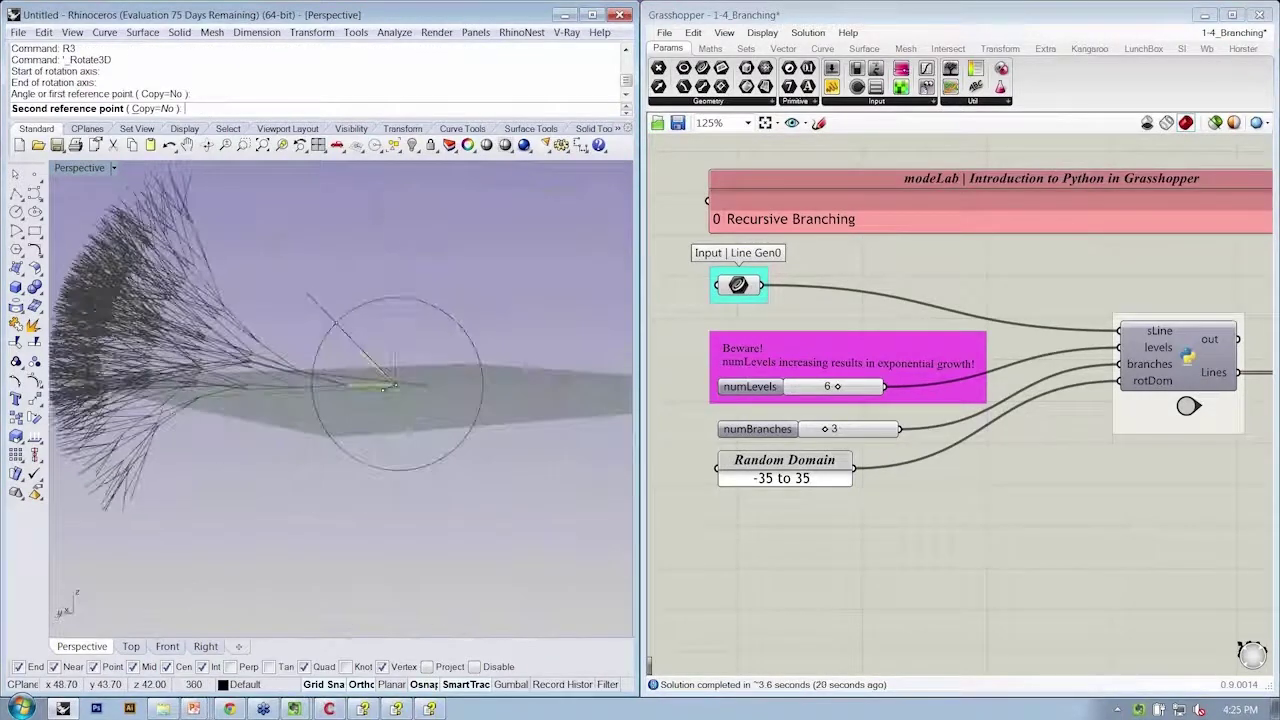
left_click(477, 248)
mouse_move(477, 248)
right_mouse_down()
mouse_move(371, 482)
mouse_move(375, 320)
right_mouse_up()
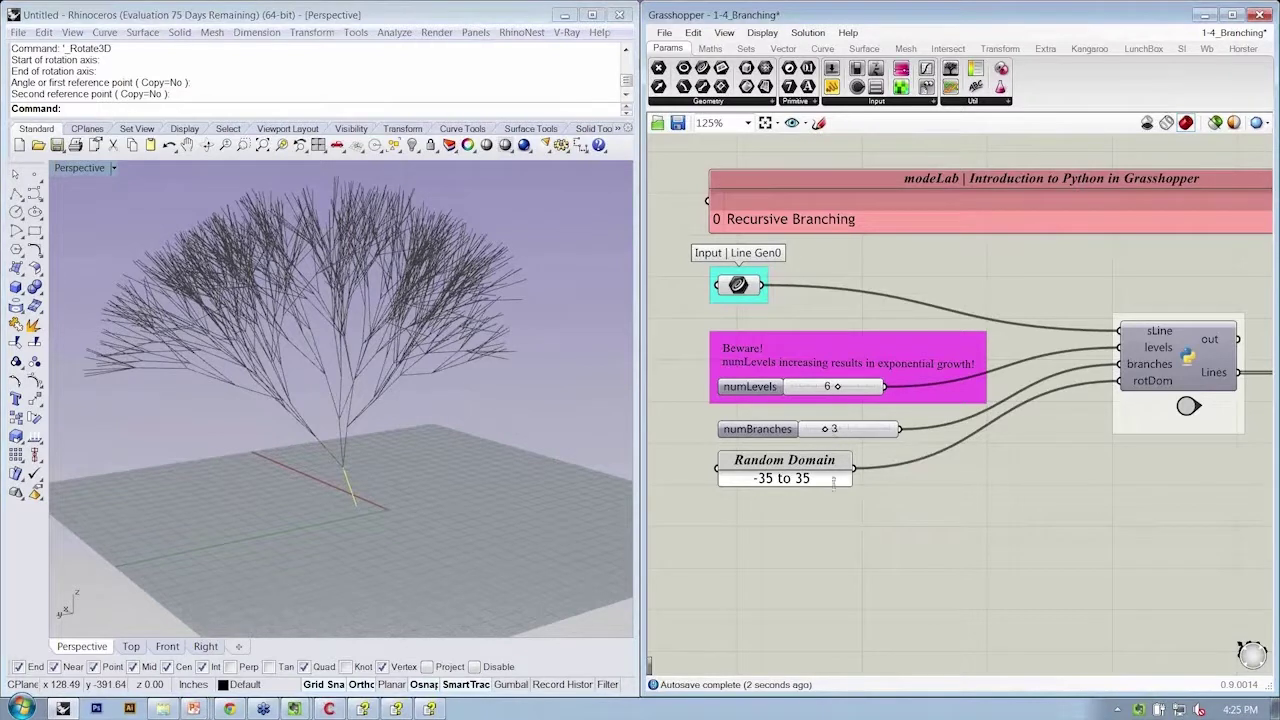
Set the numBranches slider to 2 and the numLevels slider to 5
right_click_drag(897, 462, 884, 455)
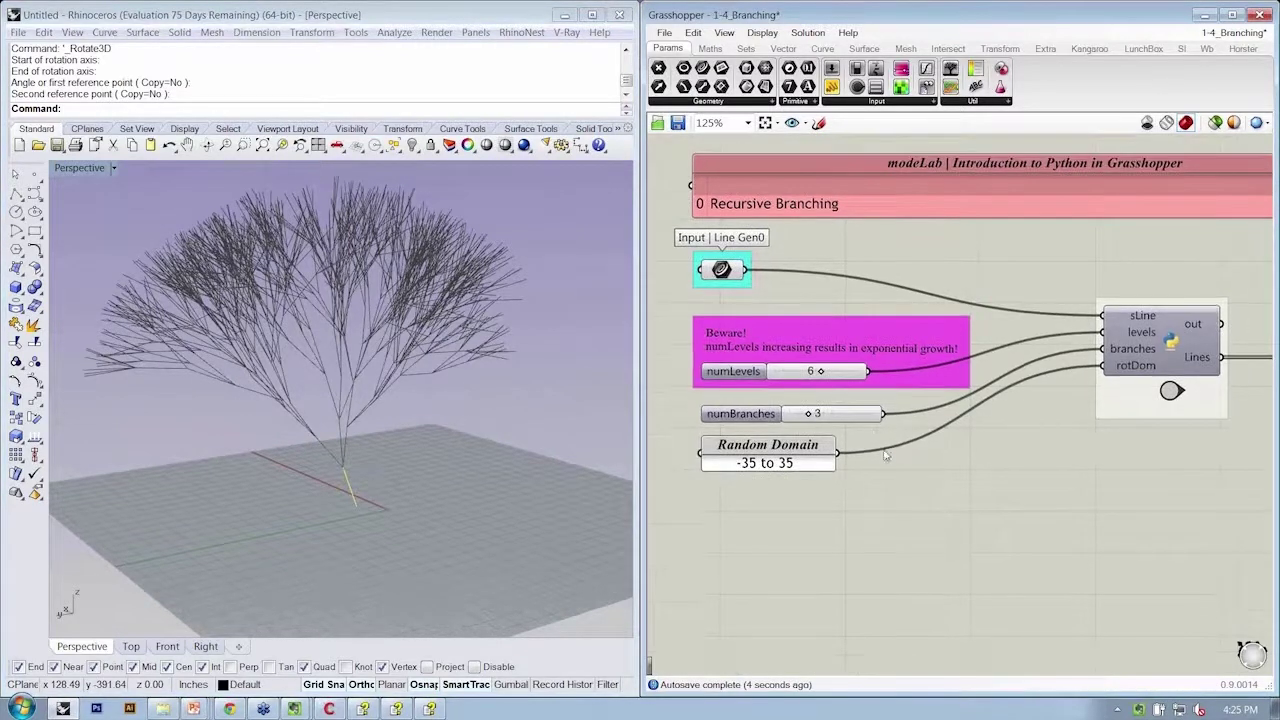
double_click(841, 420)
type("2")
key("Return")
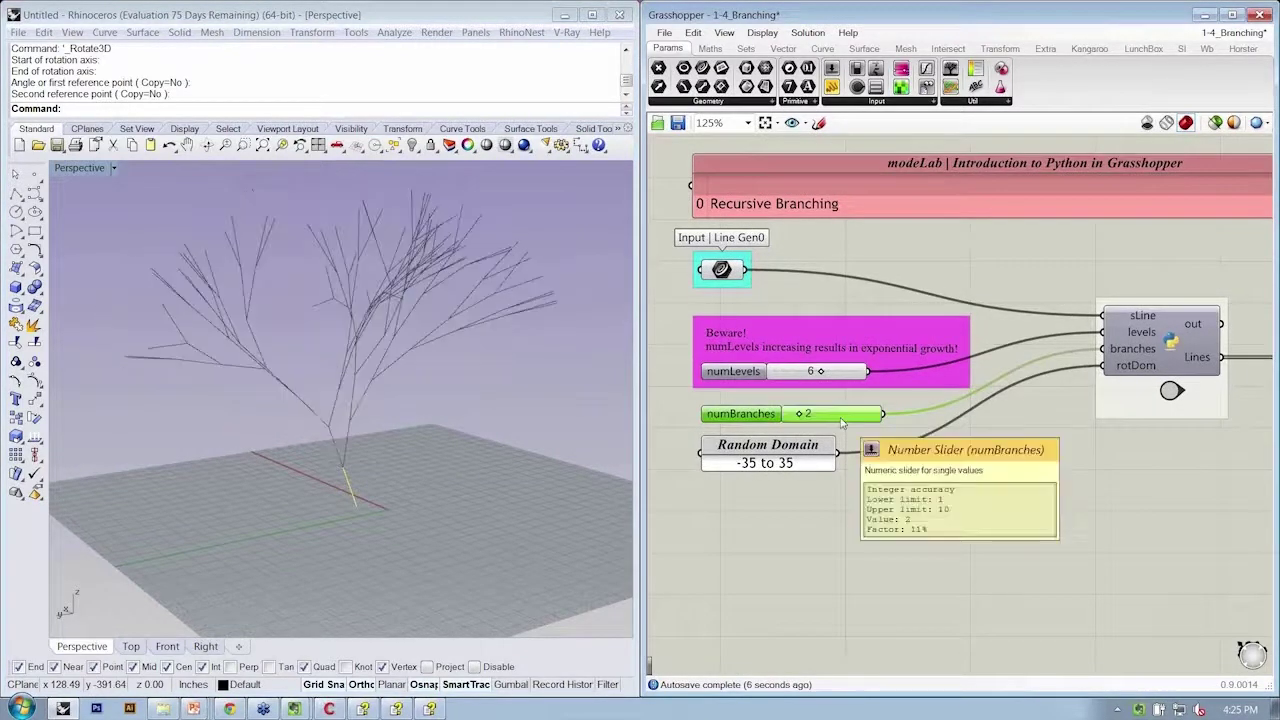
mouse_move(377, 388)
right_mouse_down()
mouse_move(442, 522)
mouse_move(624, 443)
right_mouse_up()
double_click(812, 371)
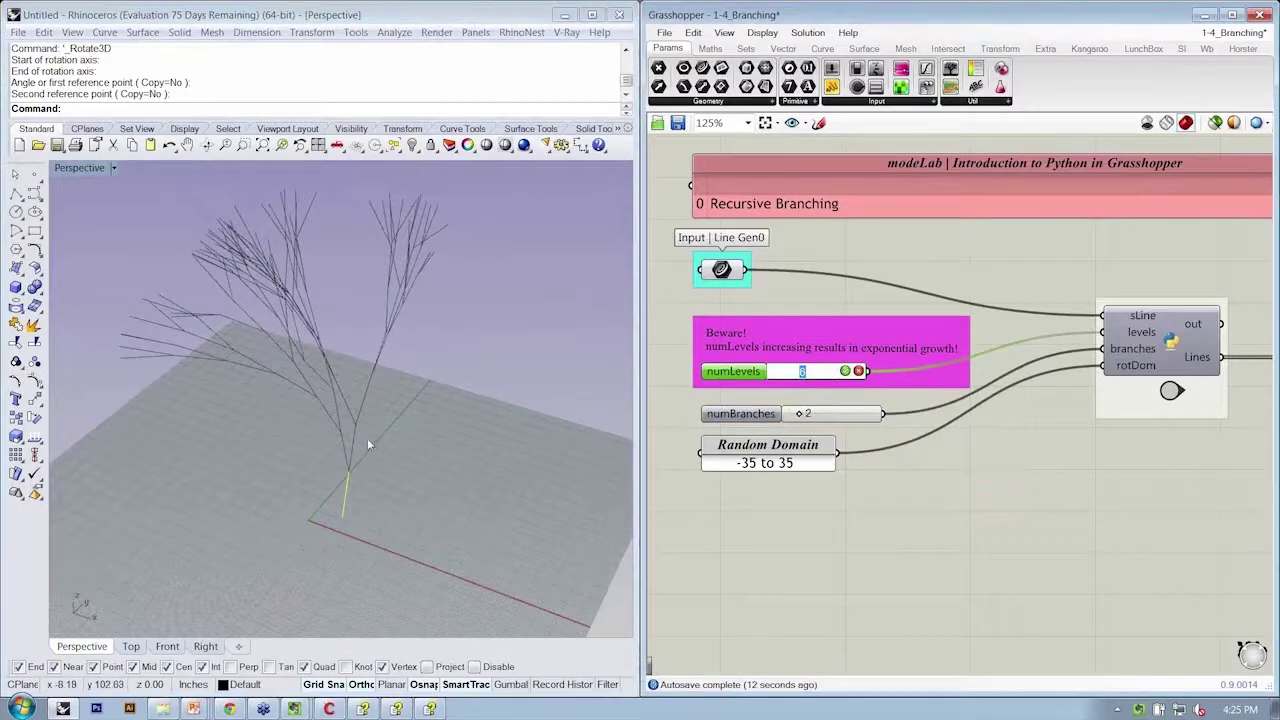
type("5")
key("Return")
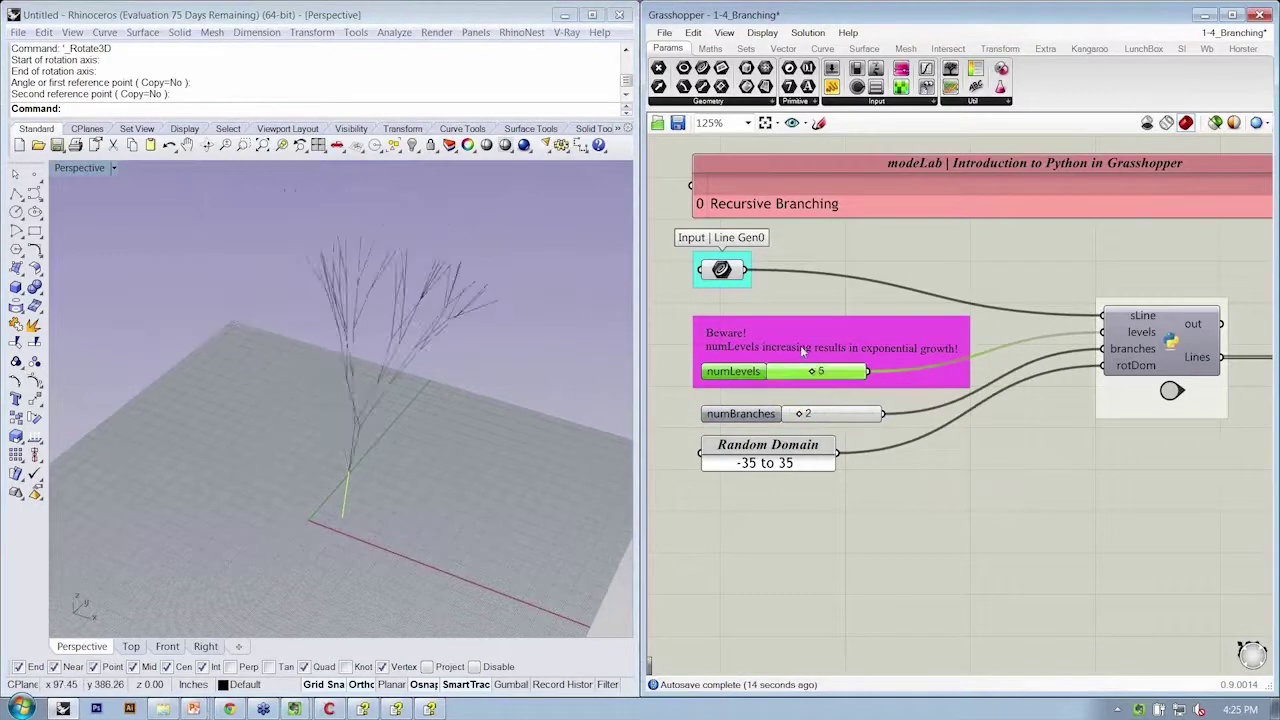
right_click_drag(420, 420, 330, 430)
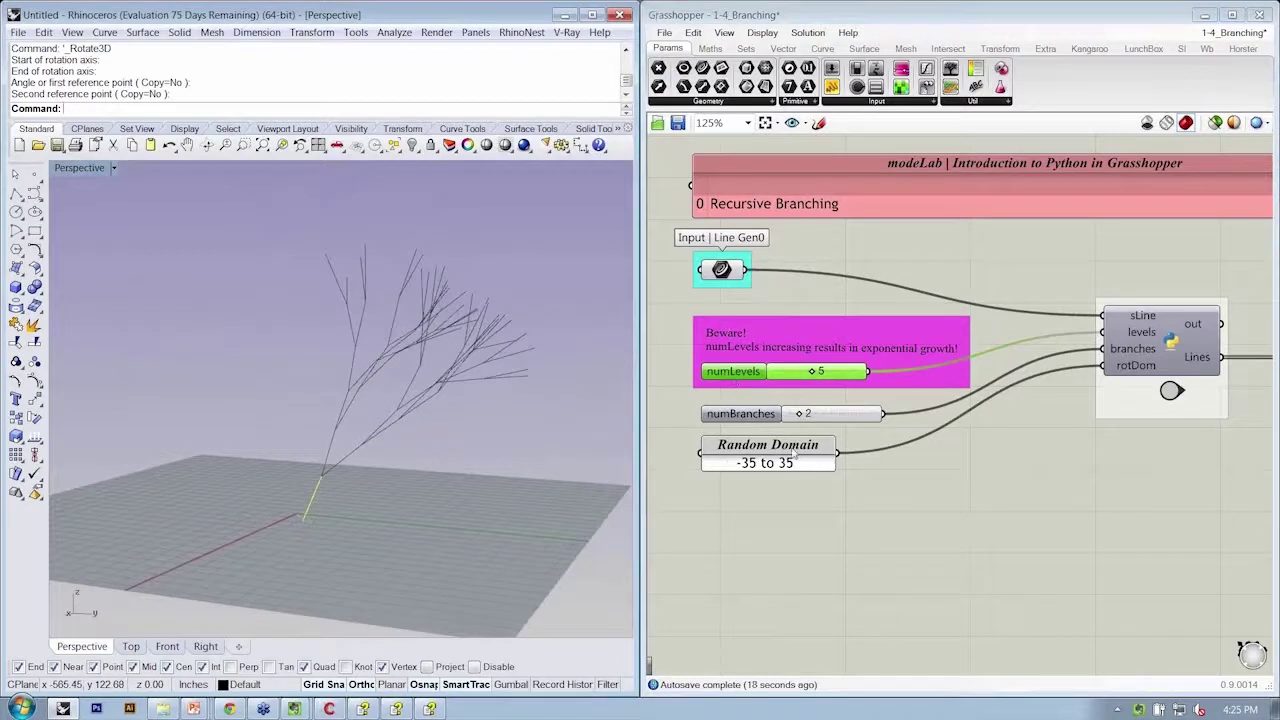
right_click_drag(439, 467, 310, 428)
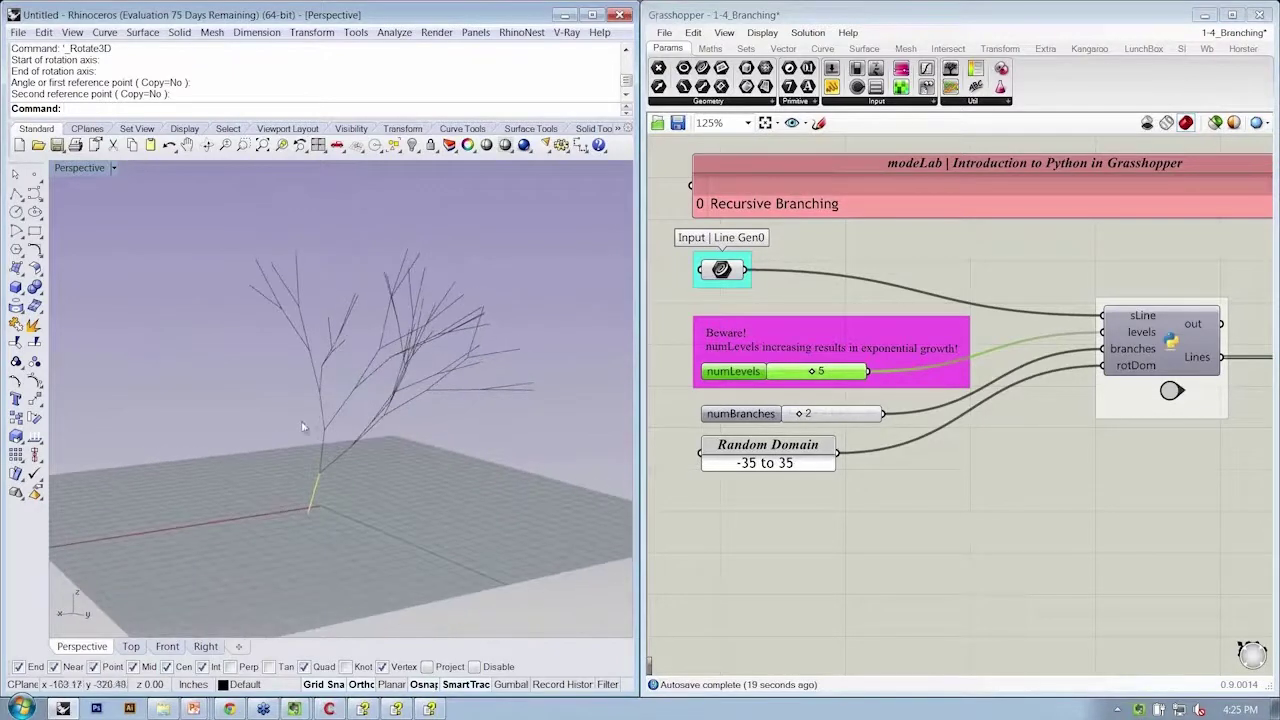
Change the Random Domain panel to -25 to 25
double_click(771, 466)
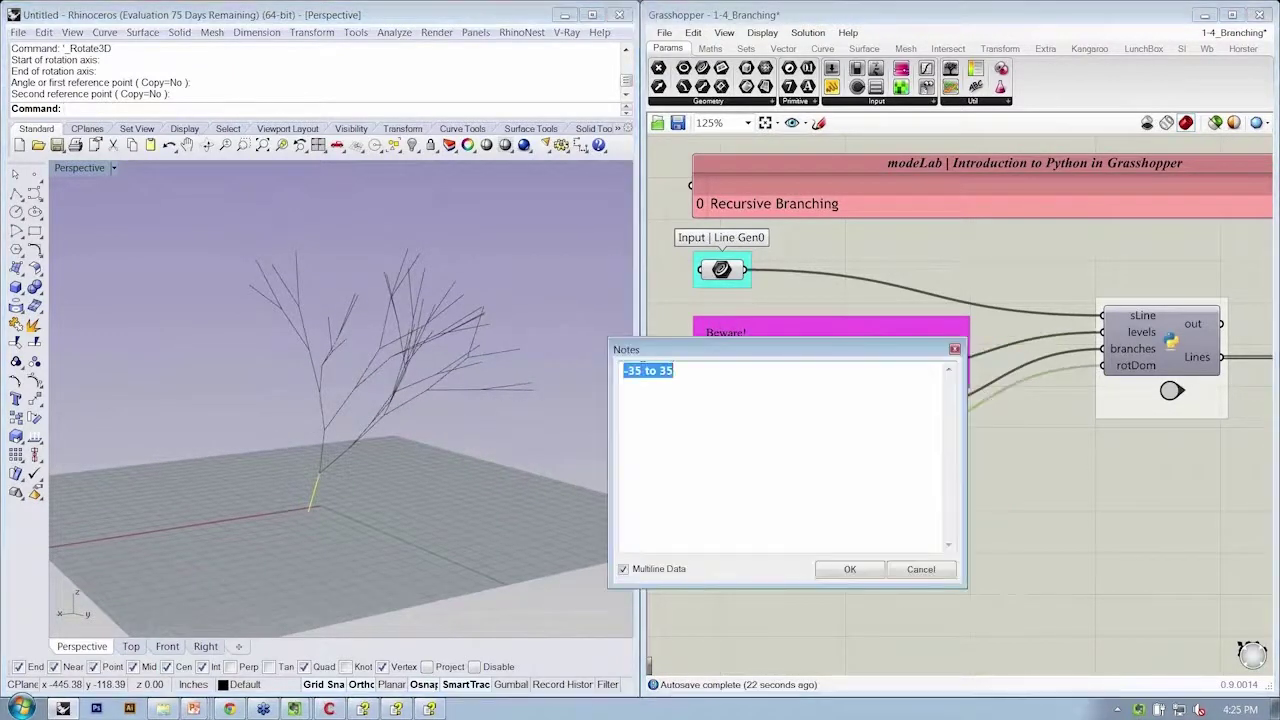
left_click(627, 372)
left_click(849, 568)
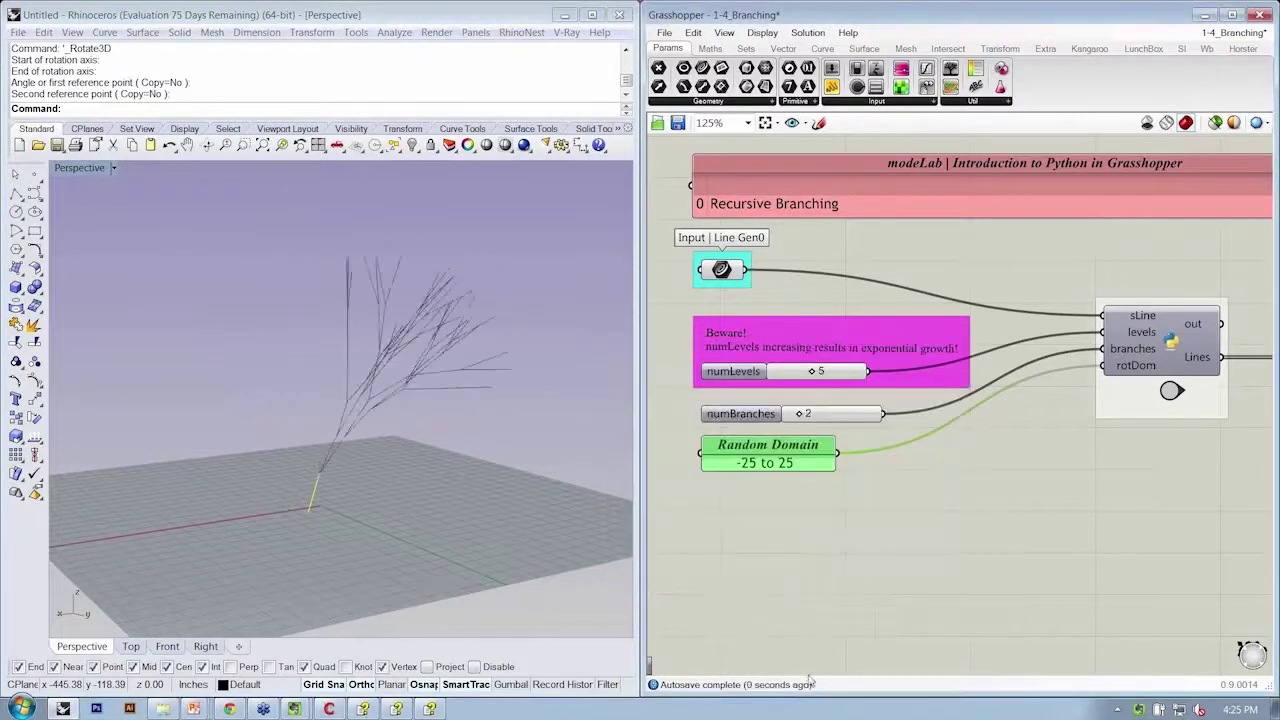
mouse_move(480, 420)
right_mouse_down()
mouse_move(556, 453)
mouse_move(430, 440)
right_mouse_up()
Rotate the sparser tree twice with R3 so it stands upright in Rhino
type("R3")
key("Return")
left_click(305, 513)
left_click(270, 537)
left_click(453, 540)
left_click(367, 527)
mouse_move(367, 527)
right_mouse_down()
mouse_move(318, 508)
mouse_move(330, 500)
mouse_move(289, 462)
mouse_move(380, 443)
right_mouse_up()
key("Return")
left_click(322, 512)
left_click(325, 480)
left_click(363, 549)
left_click(459, 474)
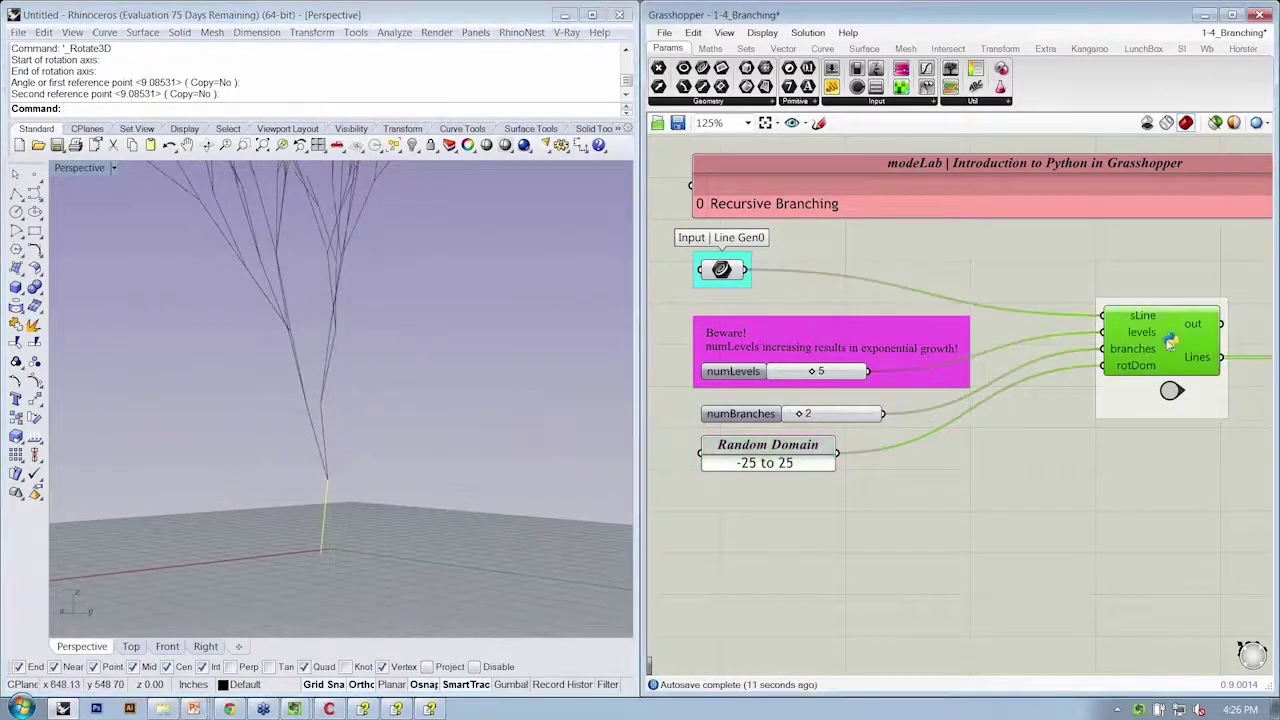
double_click(1165, 342)
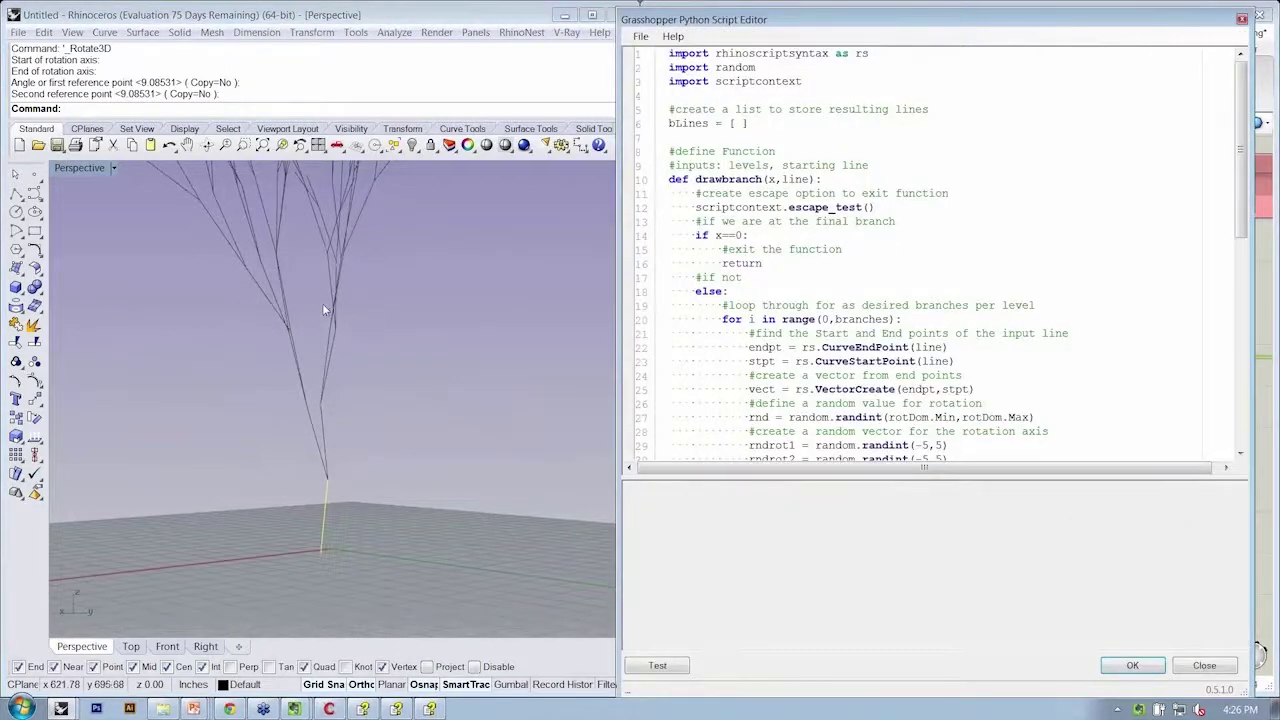
scroll(860, 100, "down", 5)
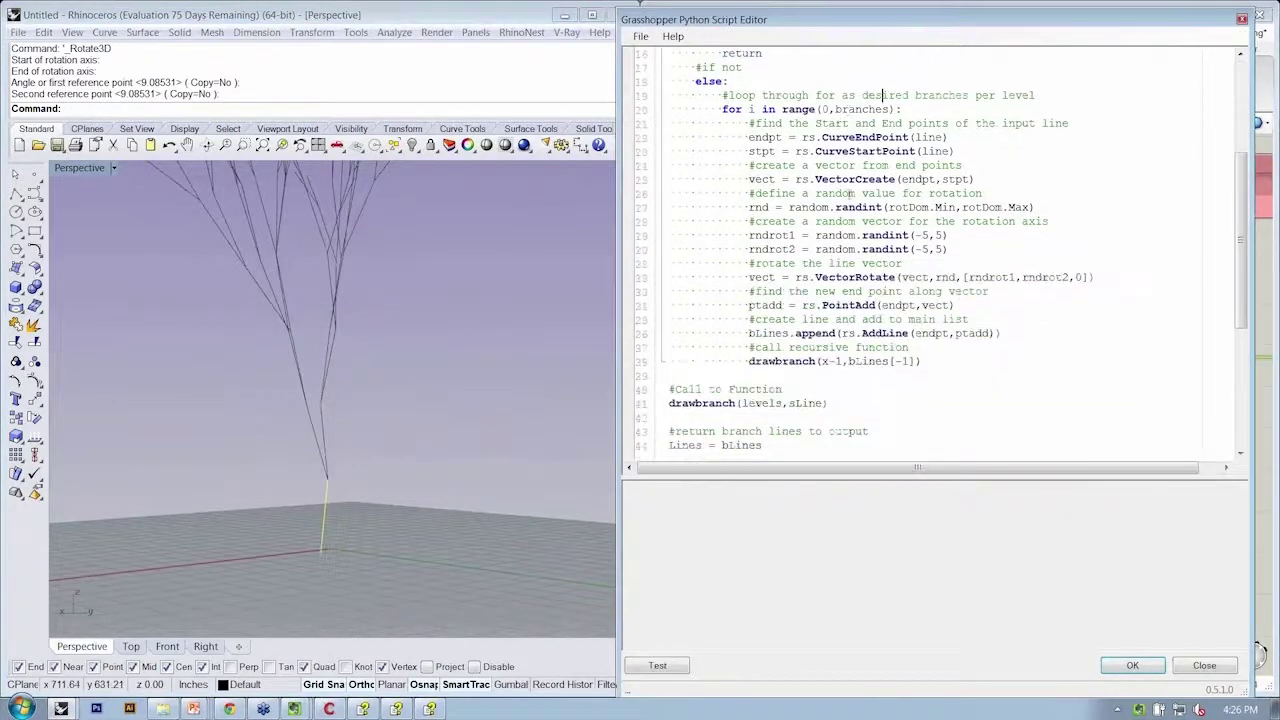
scroll(850, 193, "down", 2)
scroll(906, 325, "up", 1)
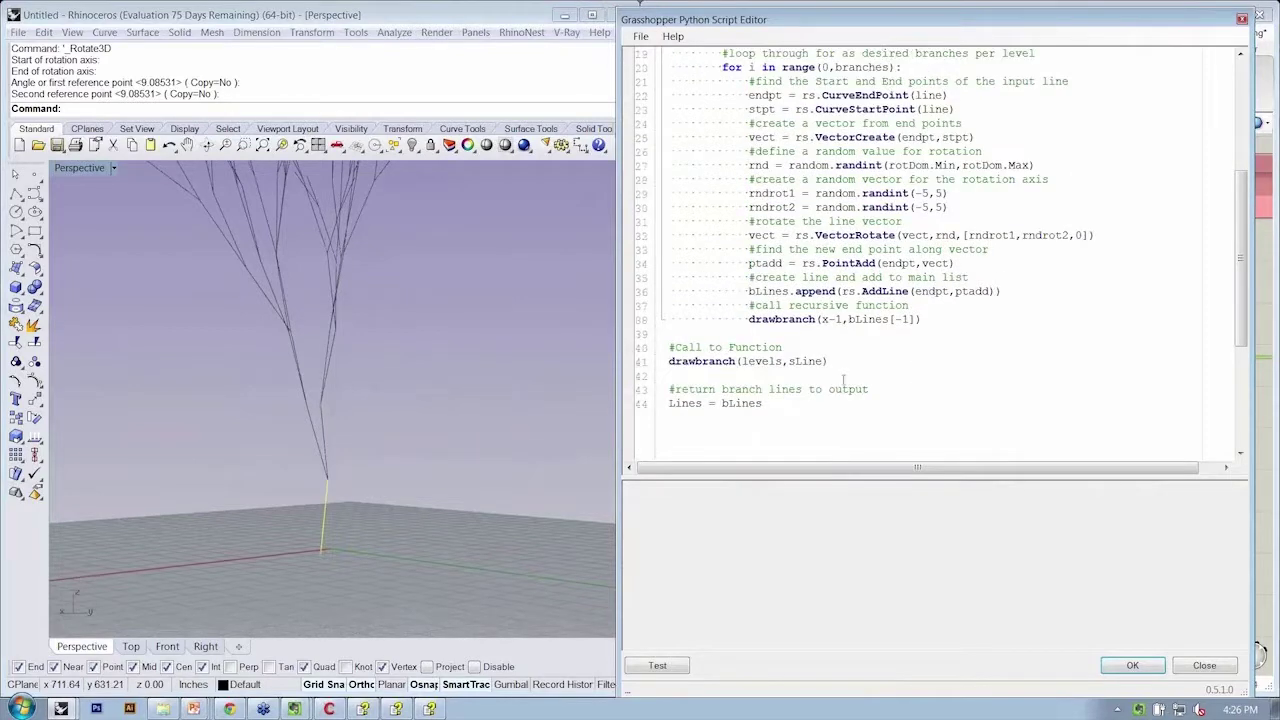
scroll(785, 365, "up", 1)
scroll(770, 320, "up", 1)
scroll(745, 233, "up", 4)
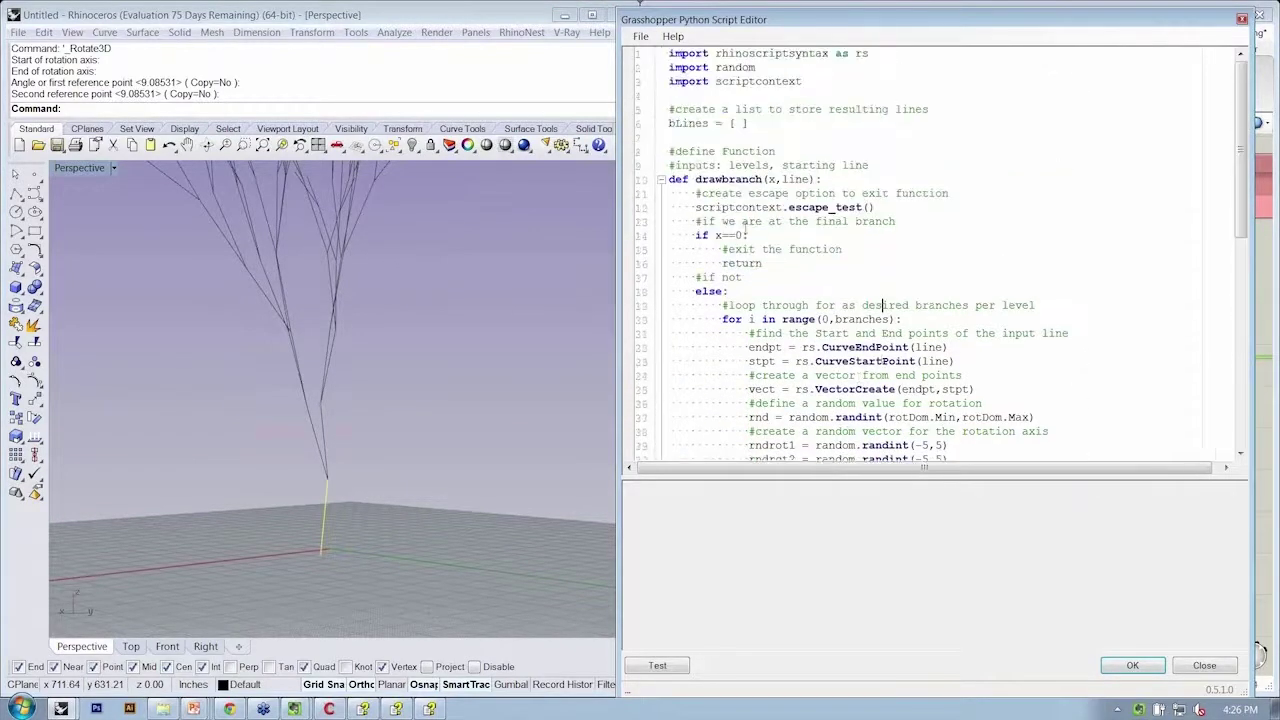
scroll(855, 200, "down", 4)
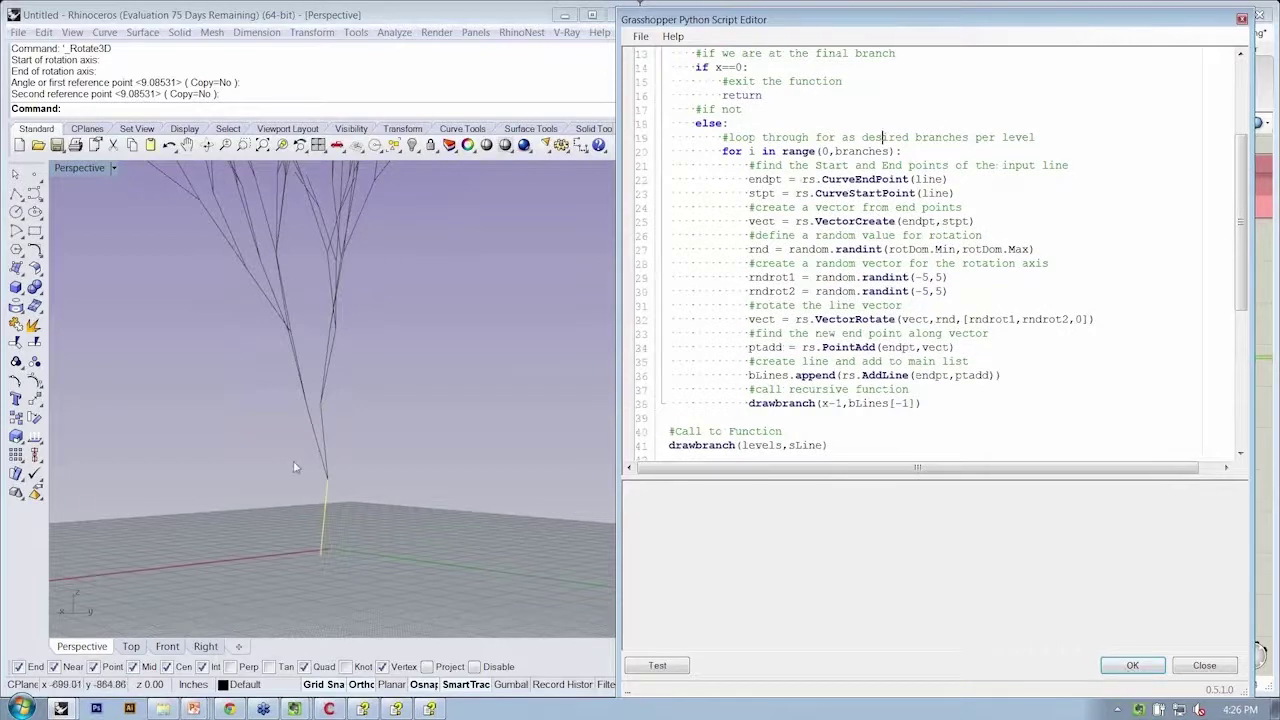
scroll(782, 133, "down", 2)
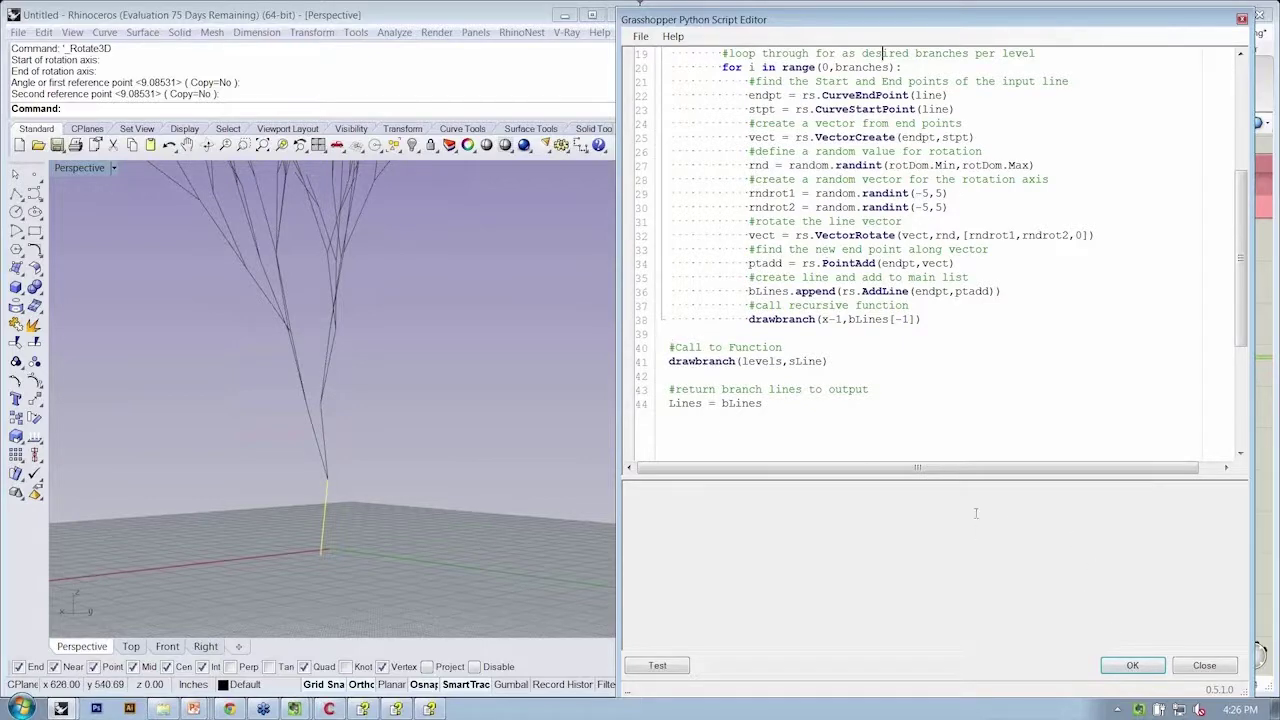
left_click(1130, 665)
scroll(1100, 340, "up", 2)
scroll(1000, 360, "up", 3)
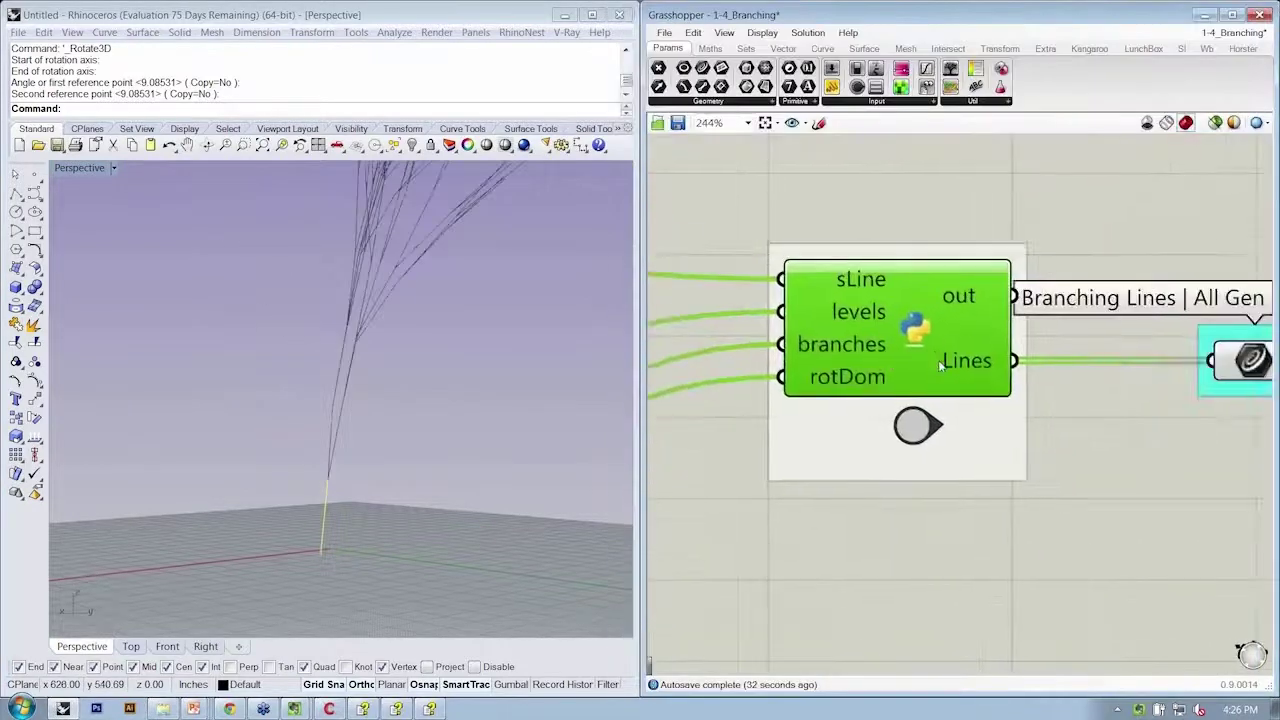
scroll(983, 367, "up", 2)
right_click(981, 368)
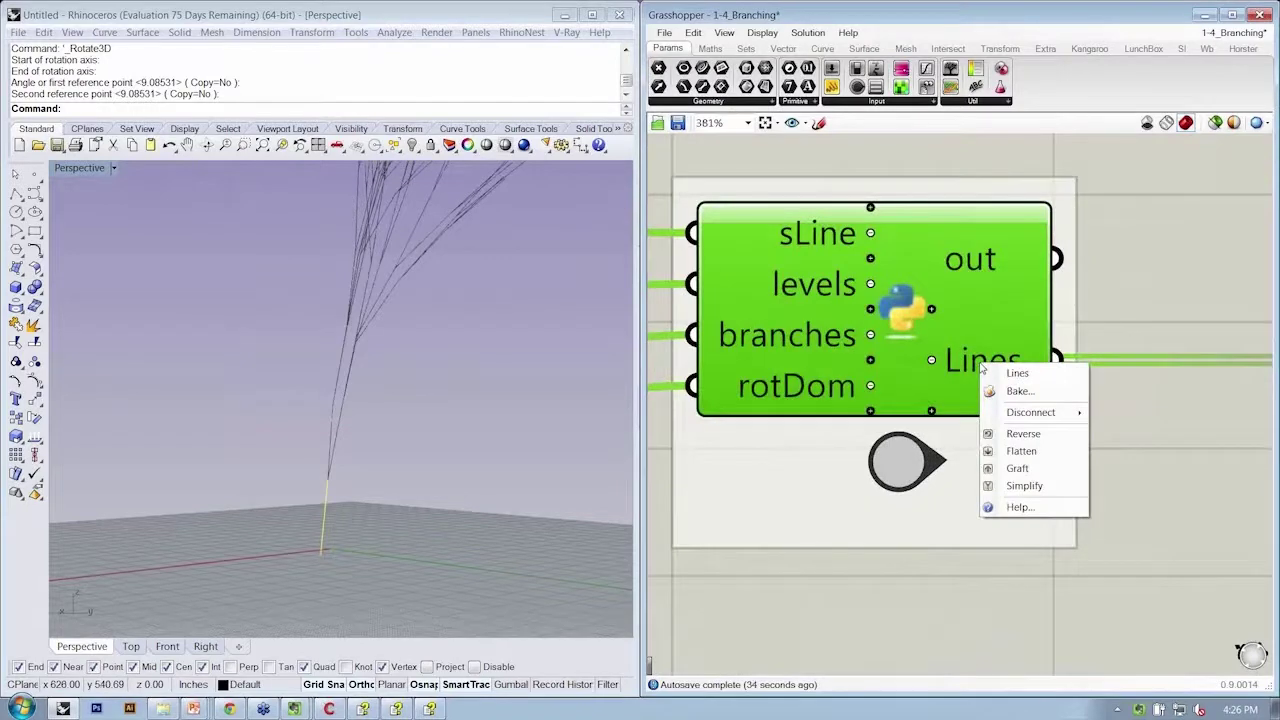
left_click(1022, 372)
left_click(1107, 316)
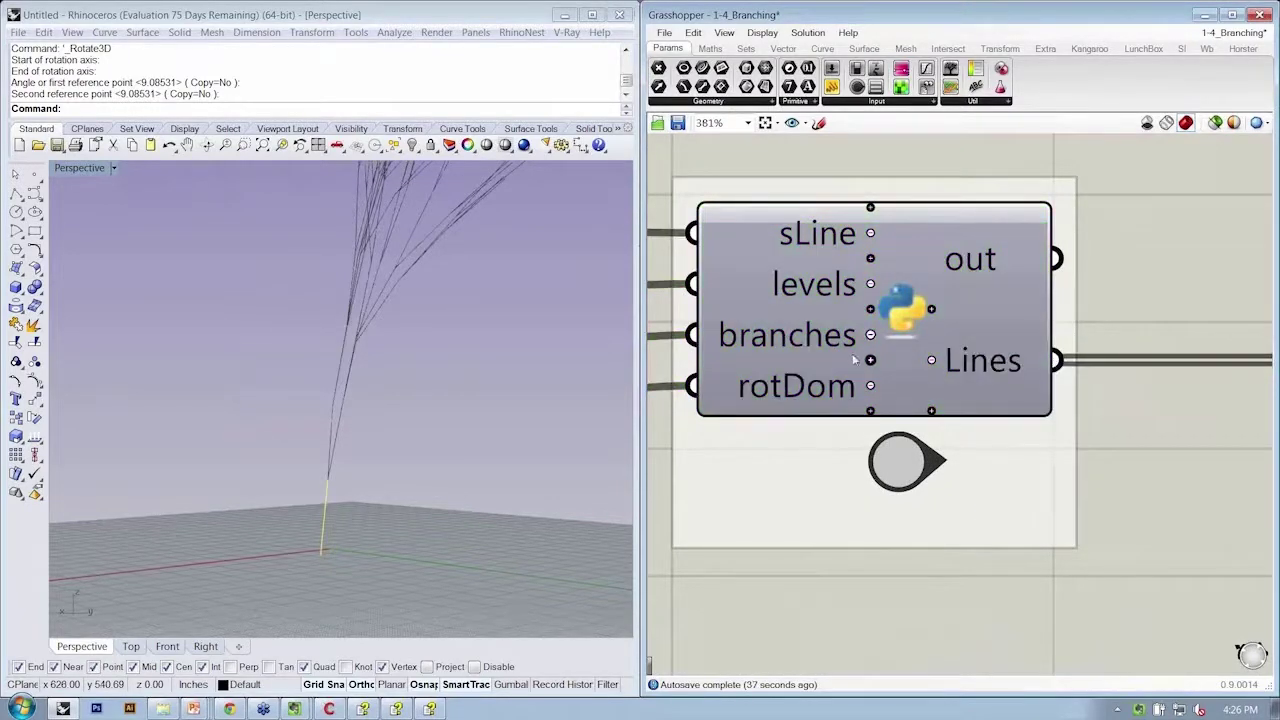
double_click(901, 307)
scroll(843, 361, "down", 10)
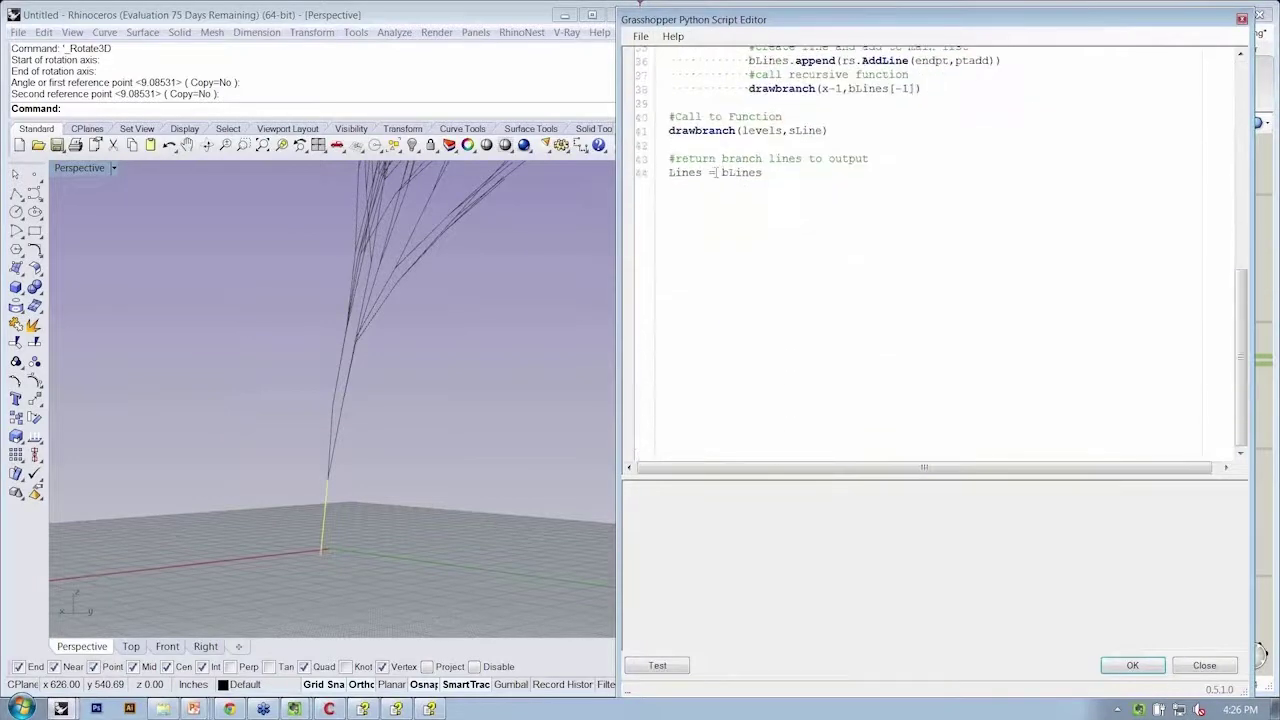
left_click(1129, 669)
scroll(1050, 481, "down", 3)
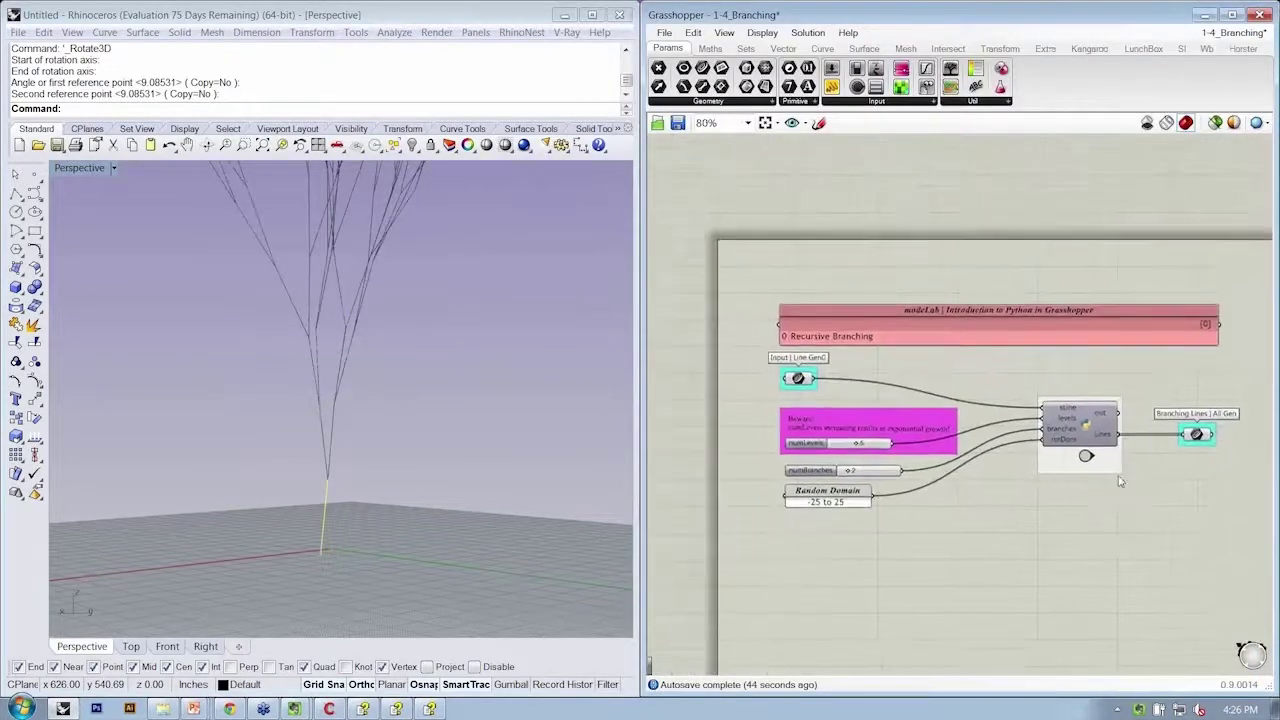
scroll(1110, 462, "up", 1)
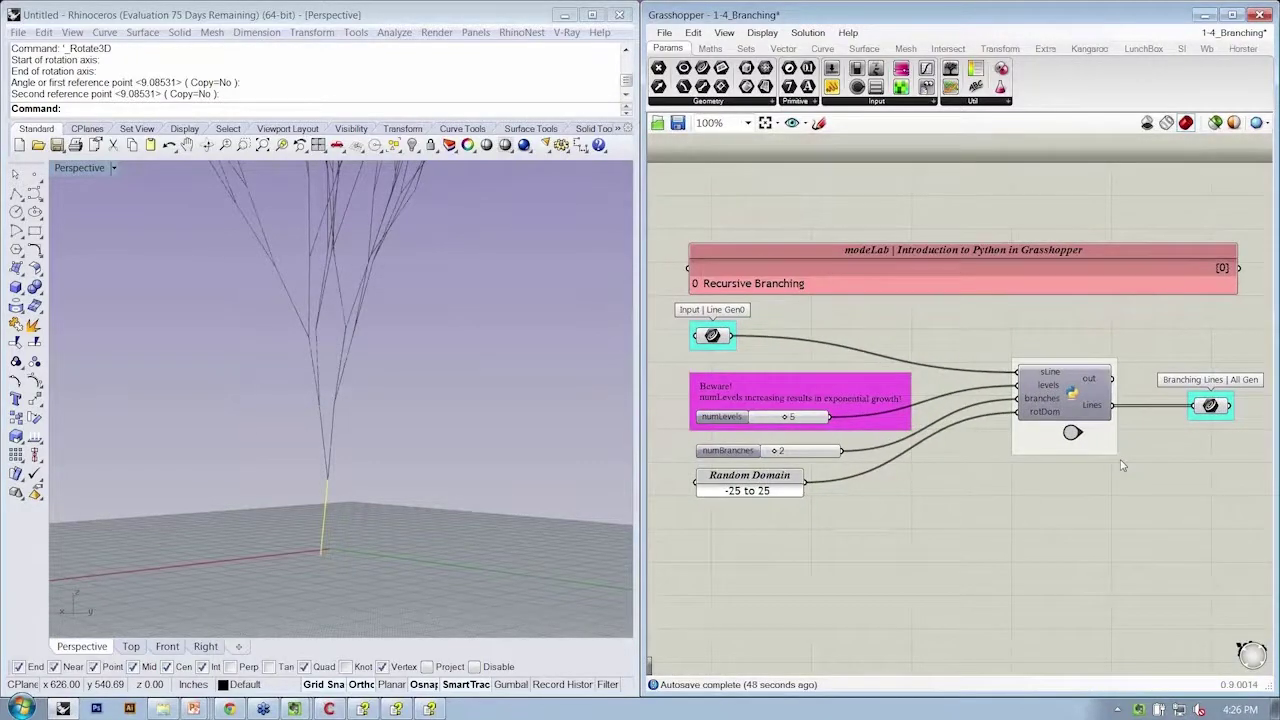
mouse_move(355, 445)
right_mouse_down()
mouse_move(373, 390)
mouse_move(388, 454)
mouse_move(366, 449)
mouse_move(366, 429)
mouse_move(363, 443)
mouse_move(397, 401)
right_mouse_up()
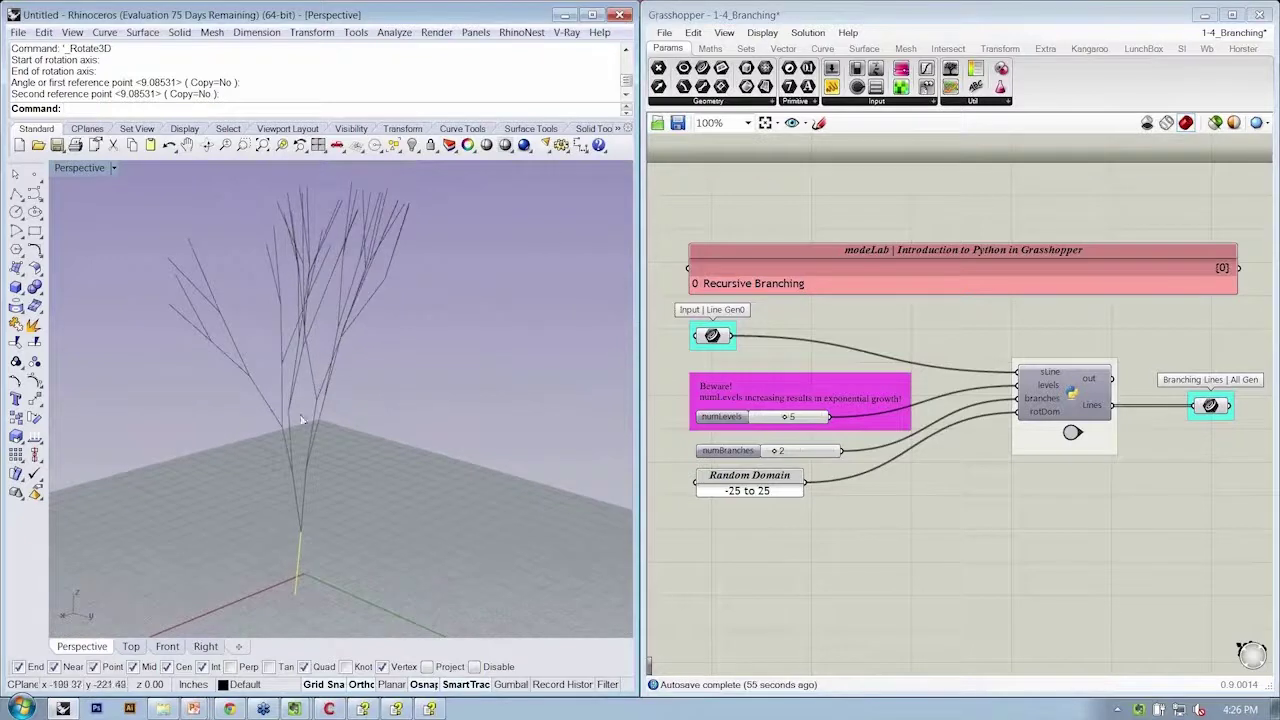
mouse_move(1074, 391)
right_mouse_down()
mouse_move(1057, 384)
mouse_move(1068, 370)
right_mouse_up()
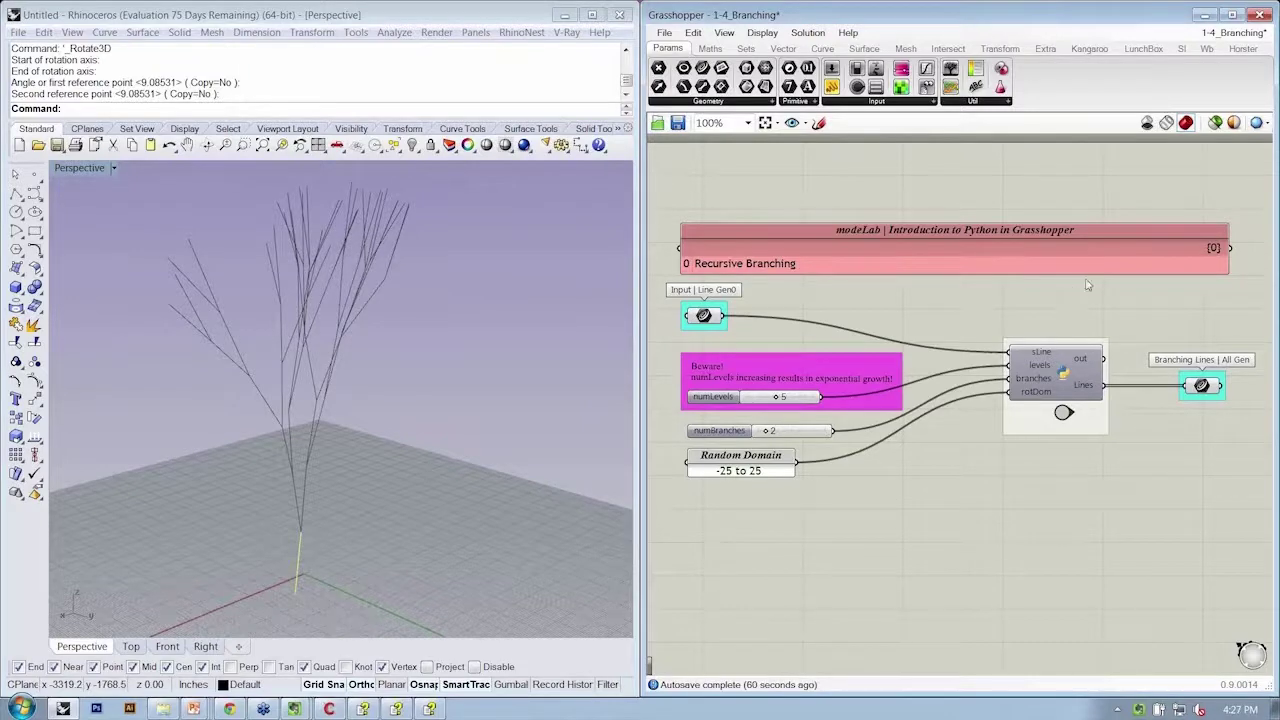
scroll(1090, 285, "up", 5)
Nudge the small circle below the Python component and rename the group to 'Psuedocode'
left_click(845, 418)
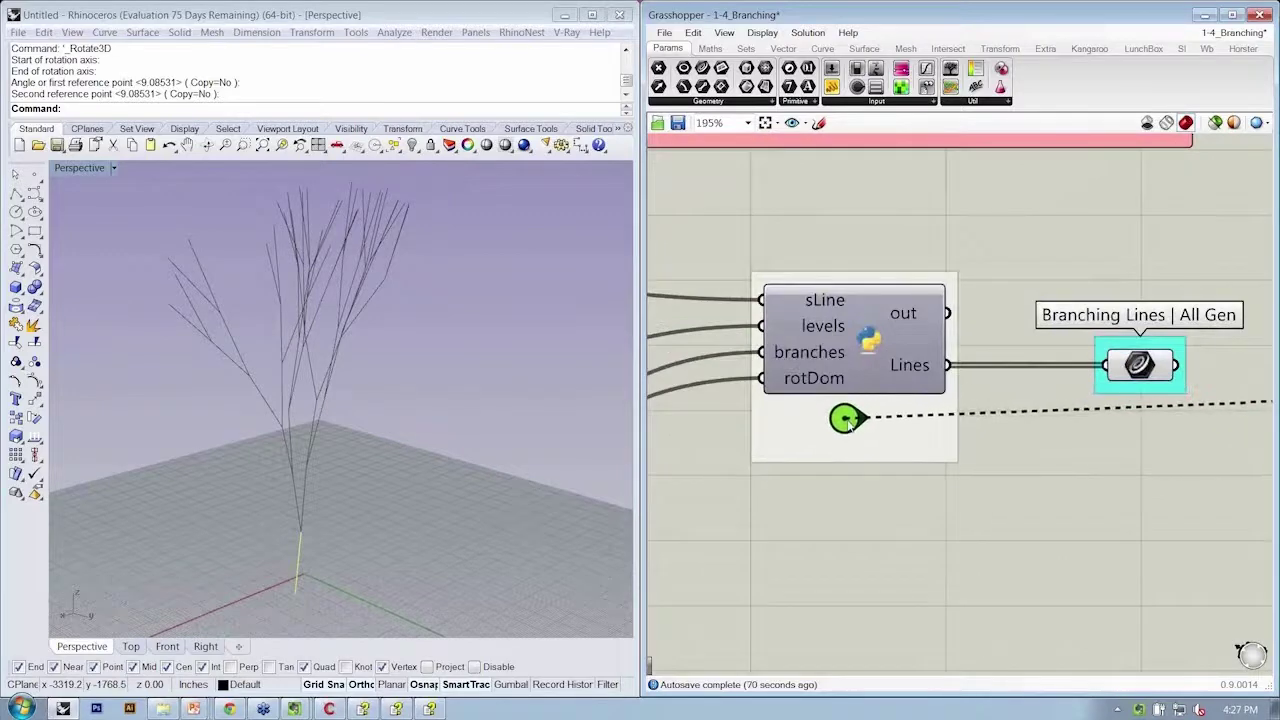
left_click_drag(848, 422, 858, 426)
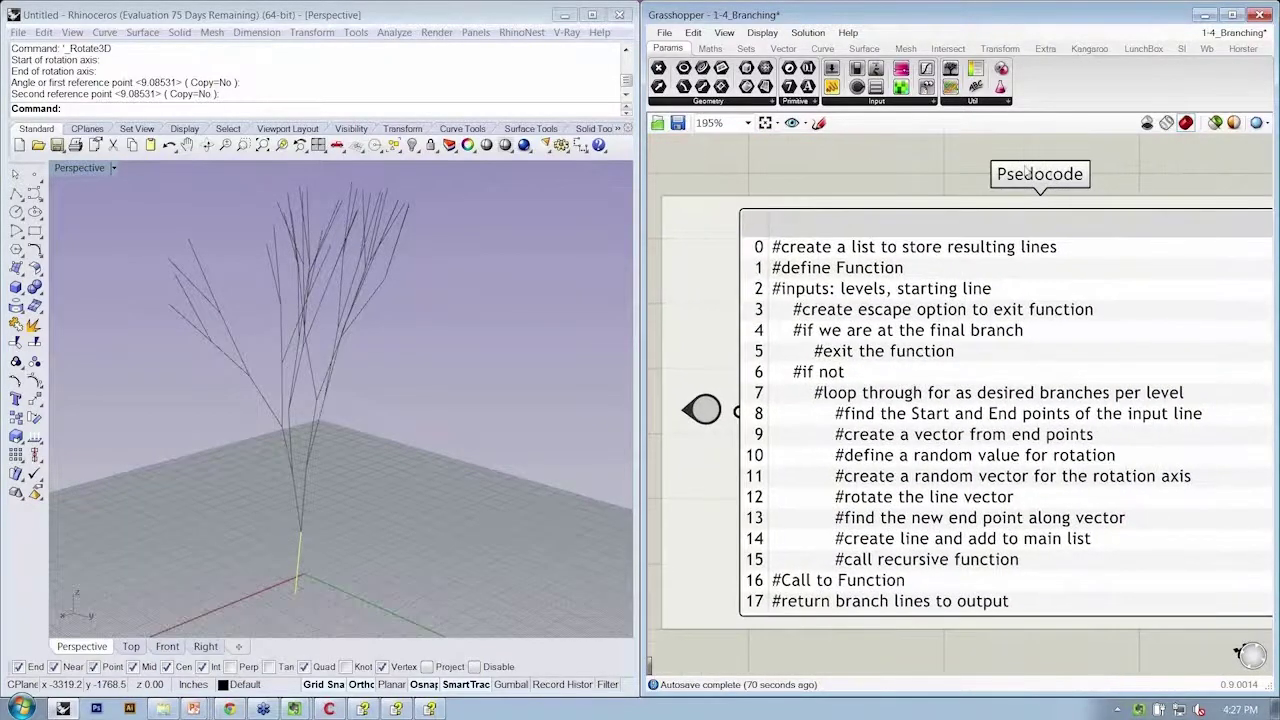
right_click(705, 219)
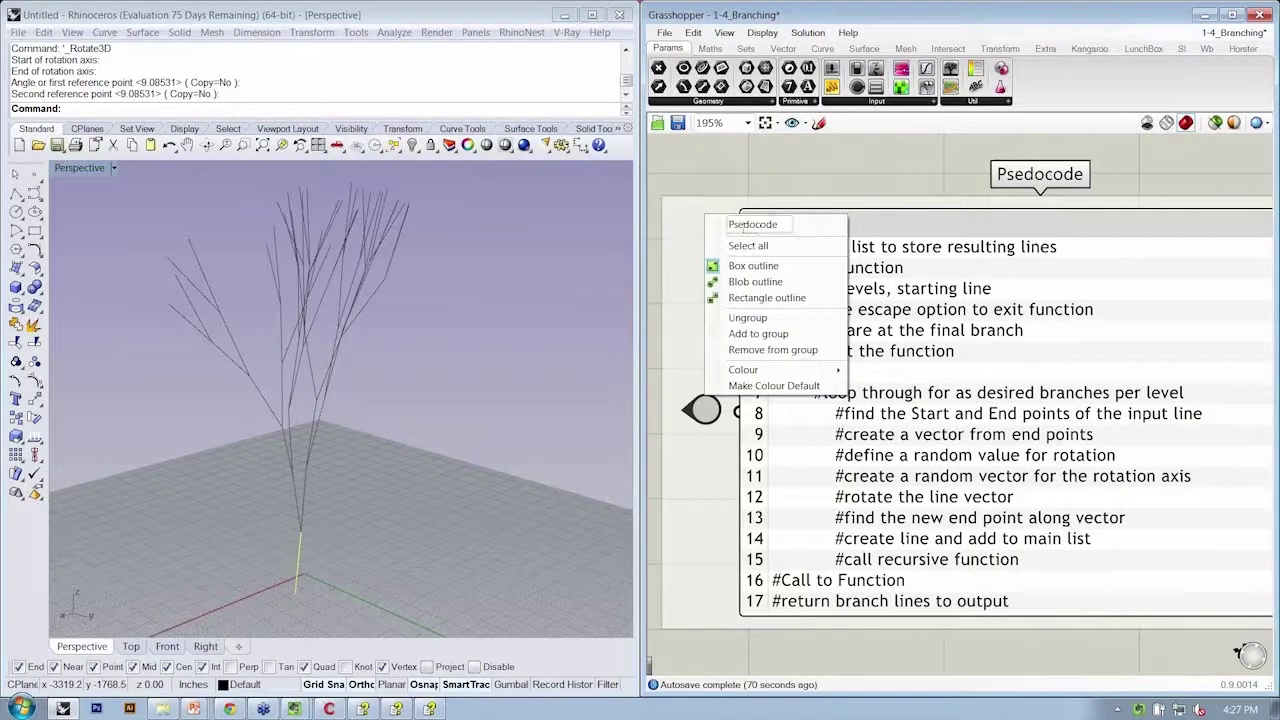
type("u")
key("Return")
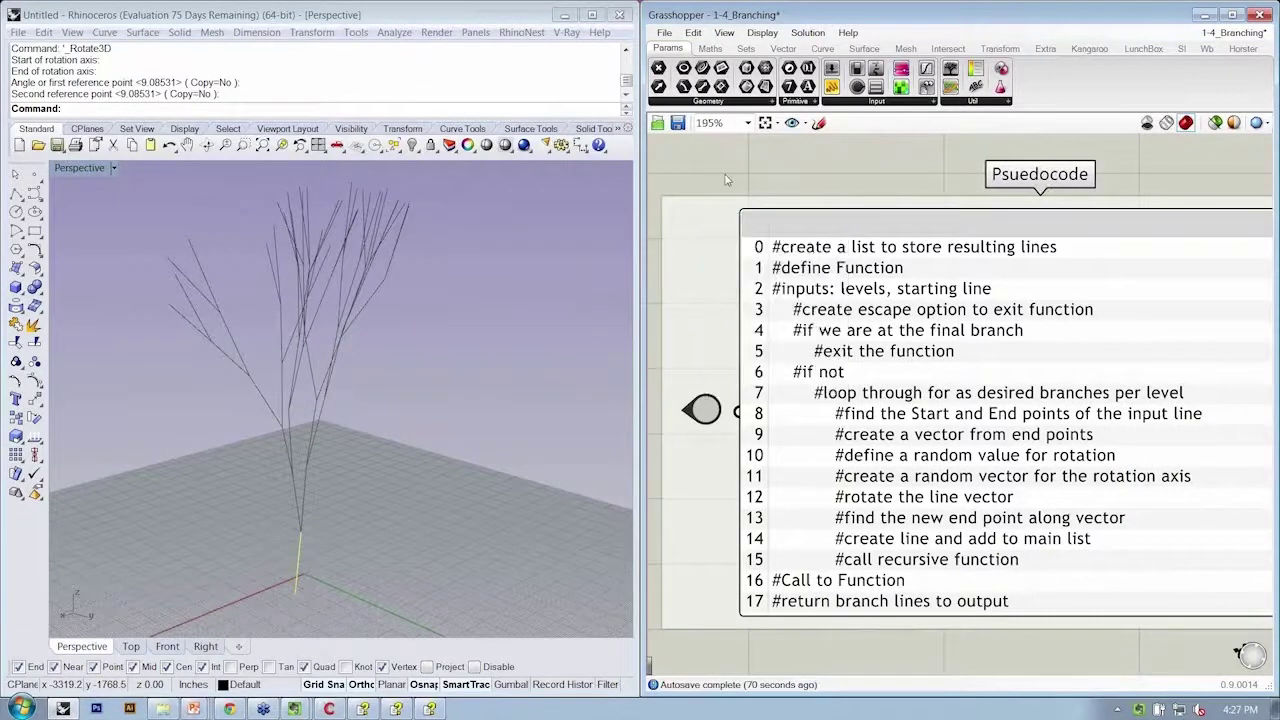
Shift the Psuedocode panel slightly and bring the Python component into view
scroll(888, 300, "down", 3)
left_click_drag(888, 300, 940, 279)
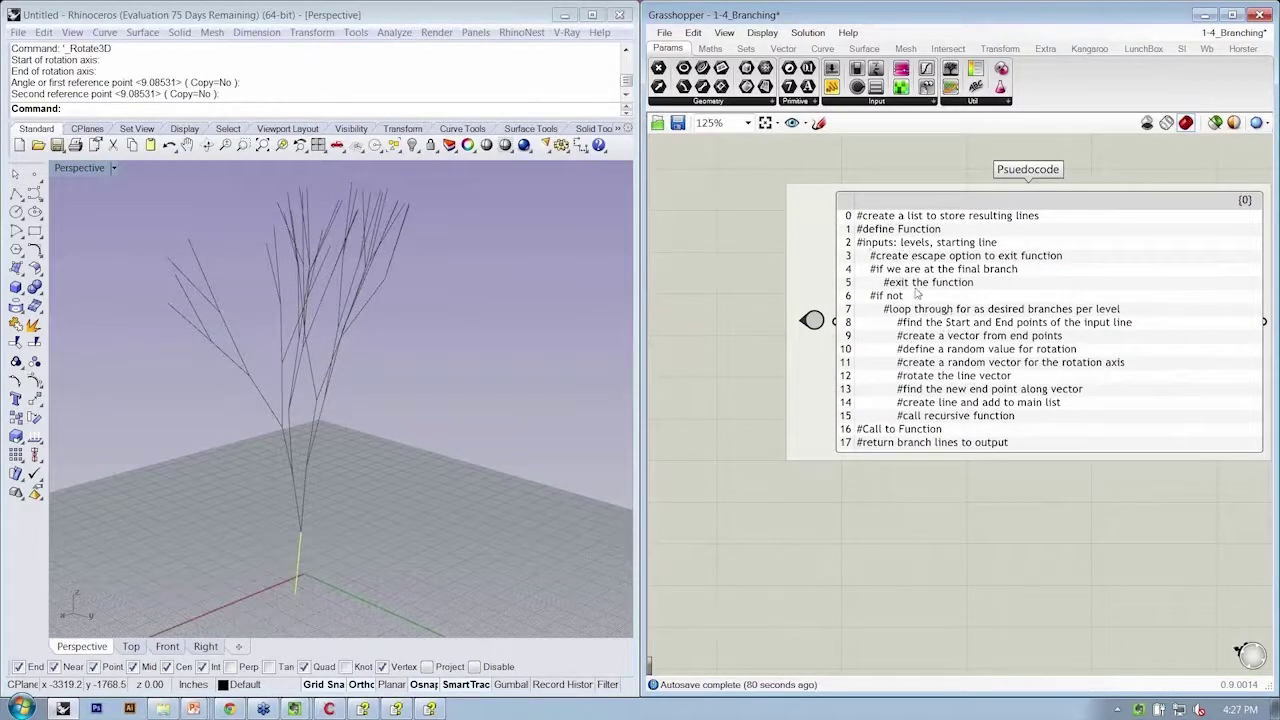
left_click_drag(931, 345, 887, 355)
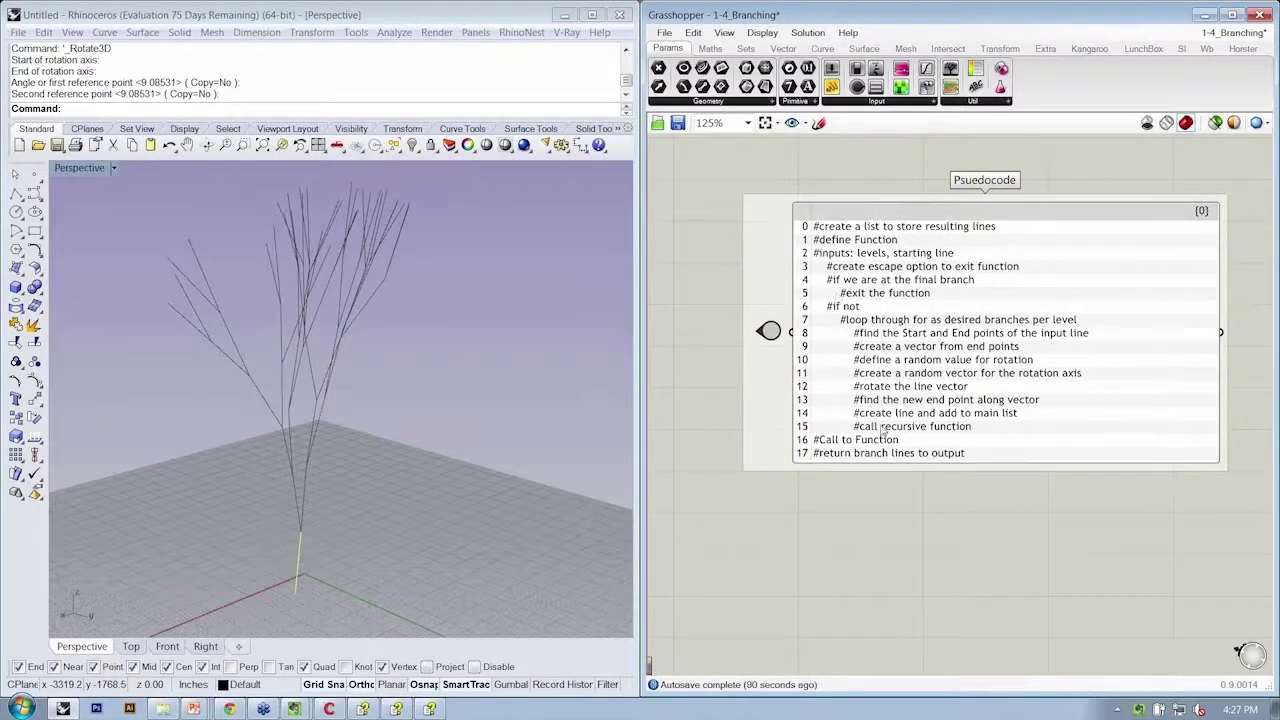
scroll(931, 374, "down", 2)
mouse_move(731, 400)
right_mouse_down()
mouse_move(881, 502)
mouse_move(770, 491)
right_mouse_up()
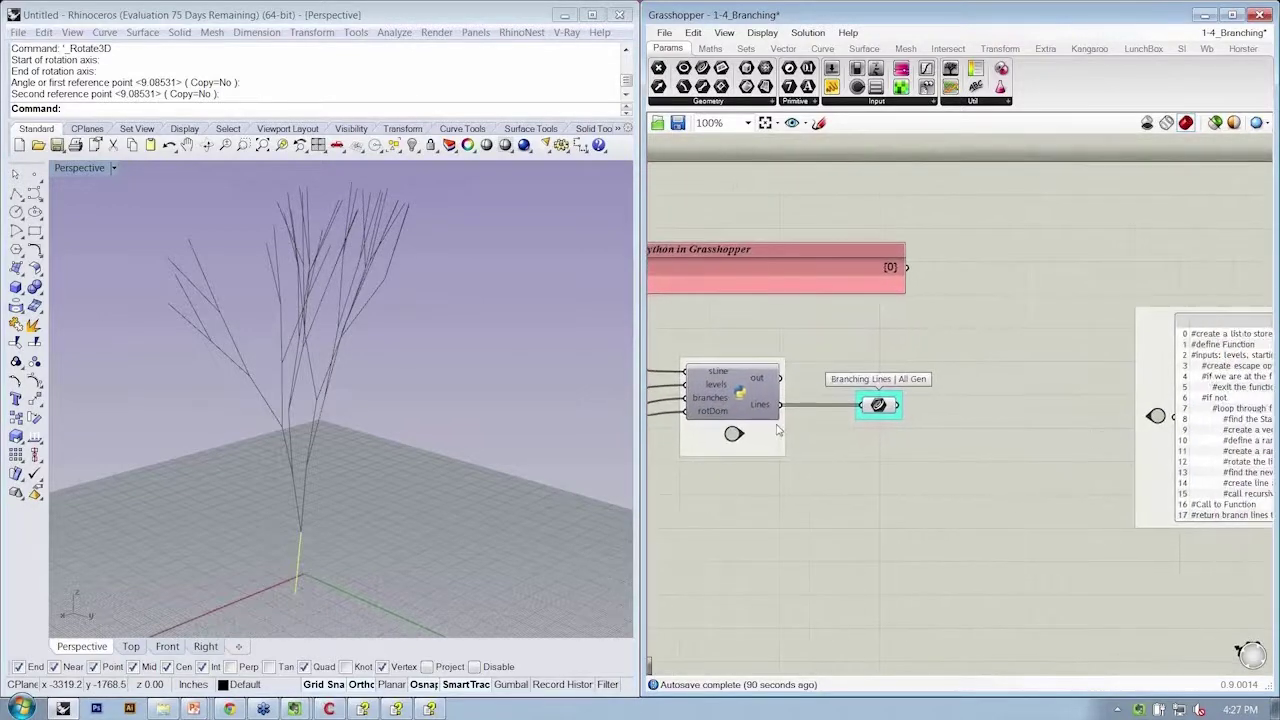
Use the Jump object to hop between pseudocode and Python component, then frame the definition
double_click(733, 433)
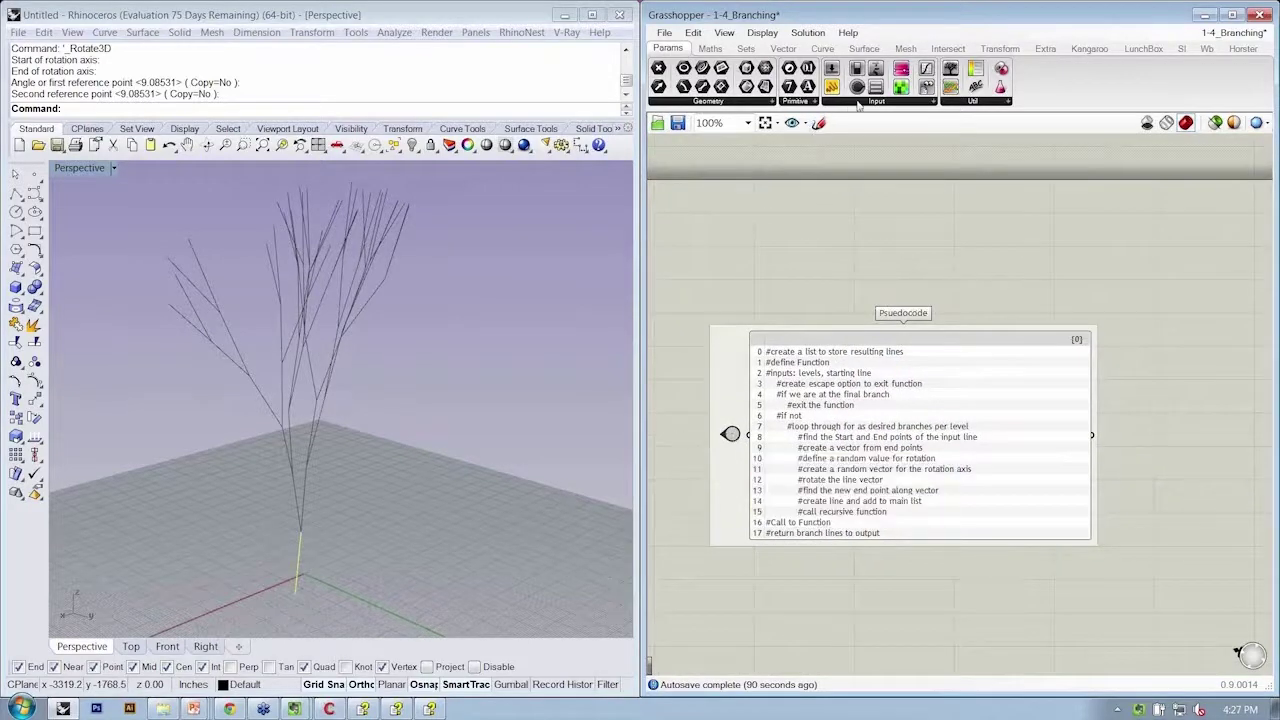
left_click(928, 102)
left_click(954, 104)
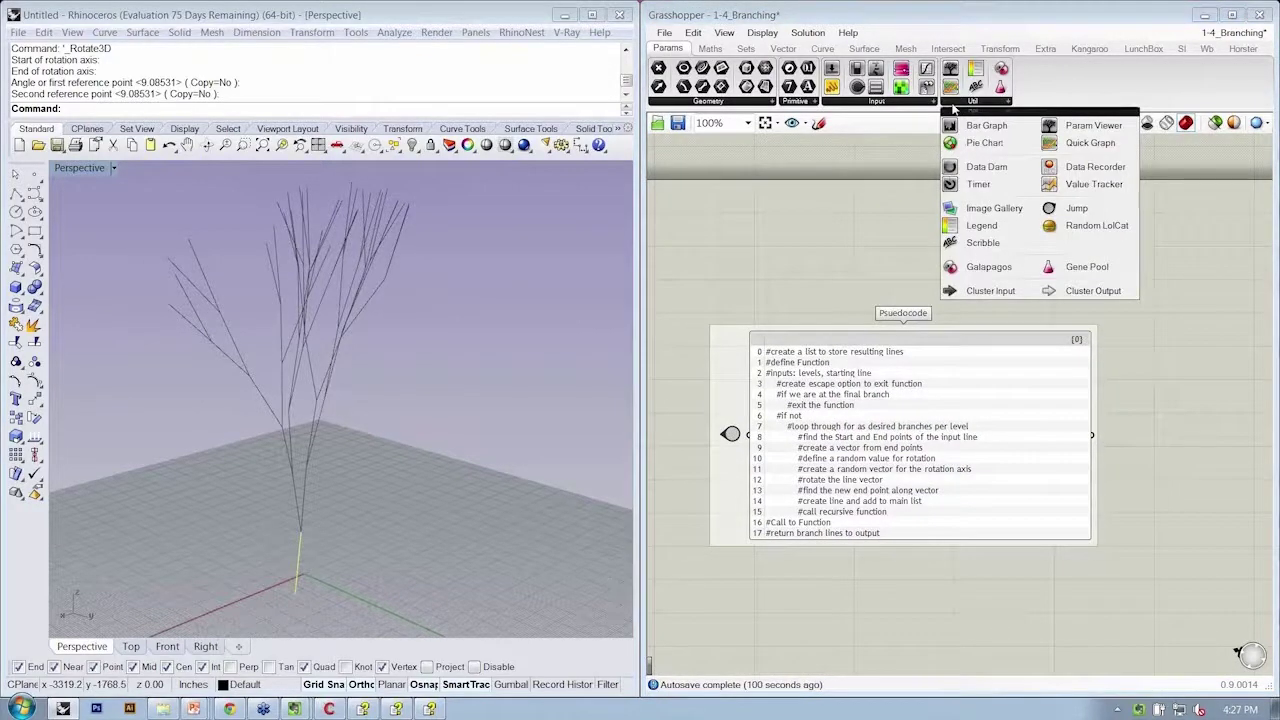
left_click(733, 435)
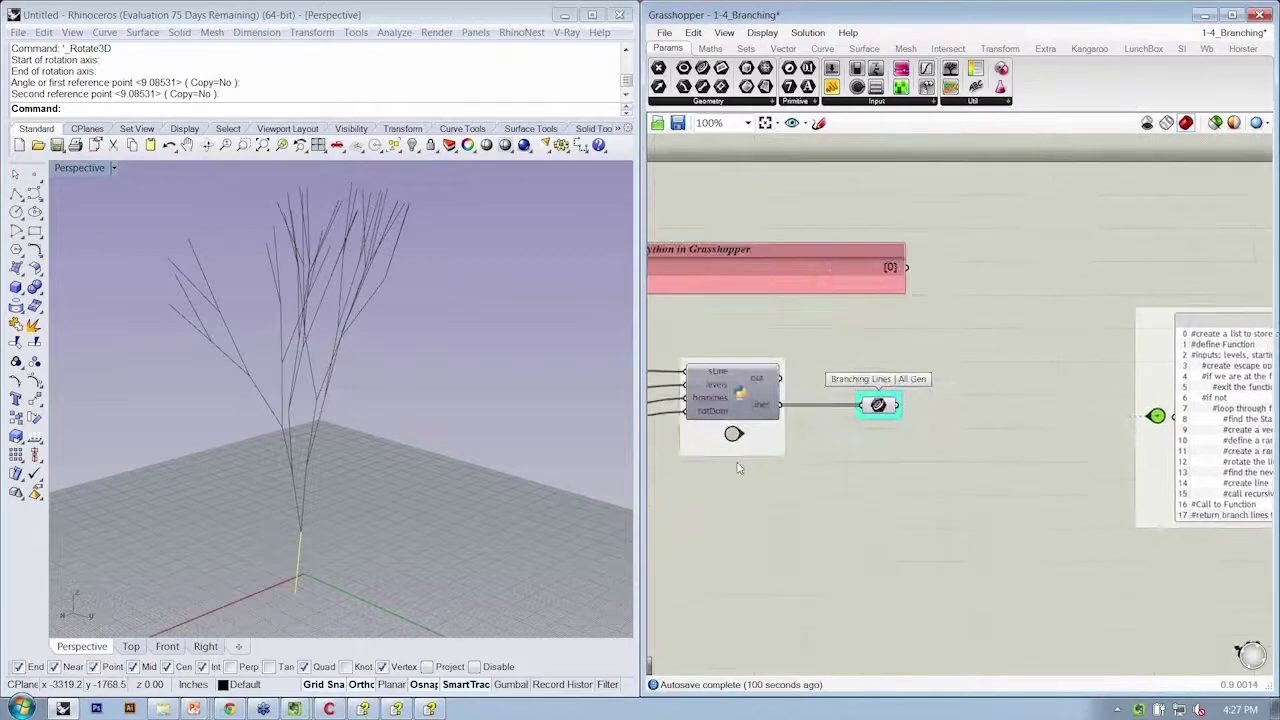
left_click(734, 438)
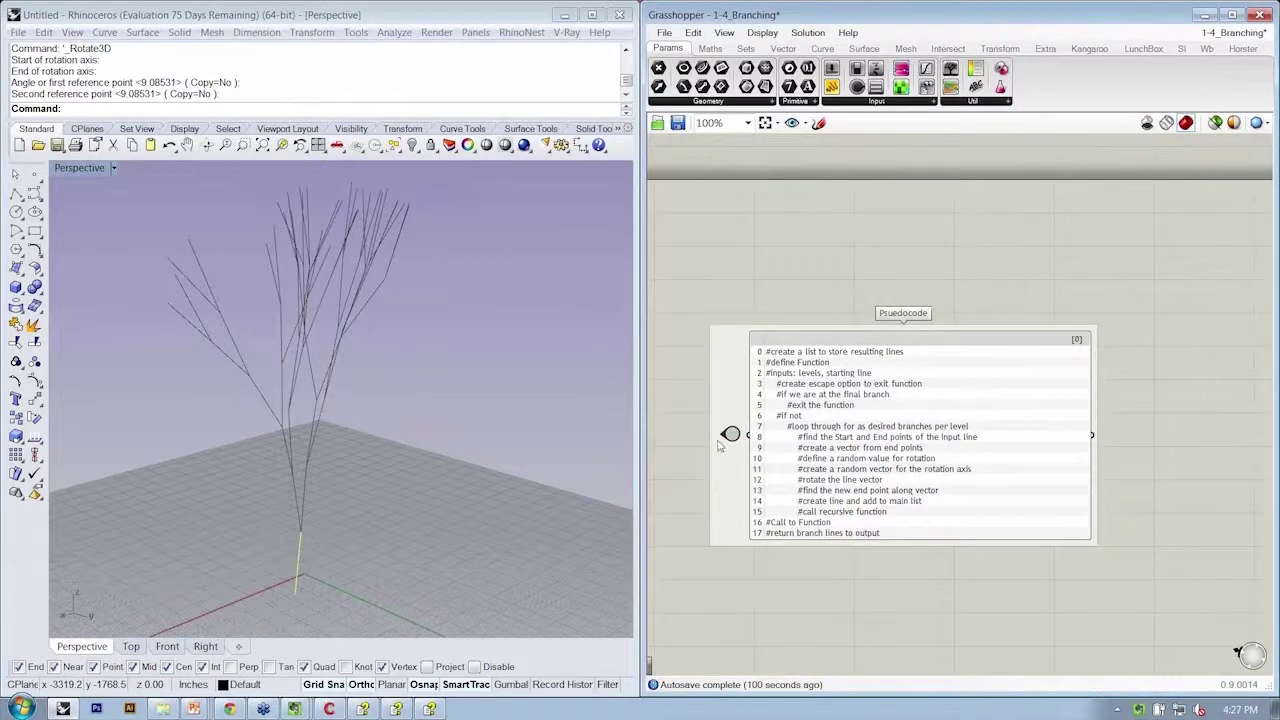
left_click(731, 435)
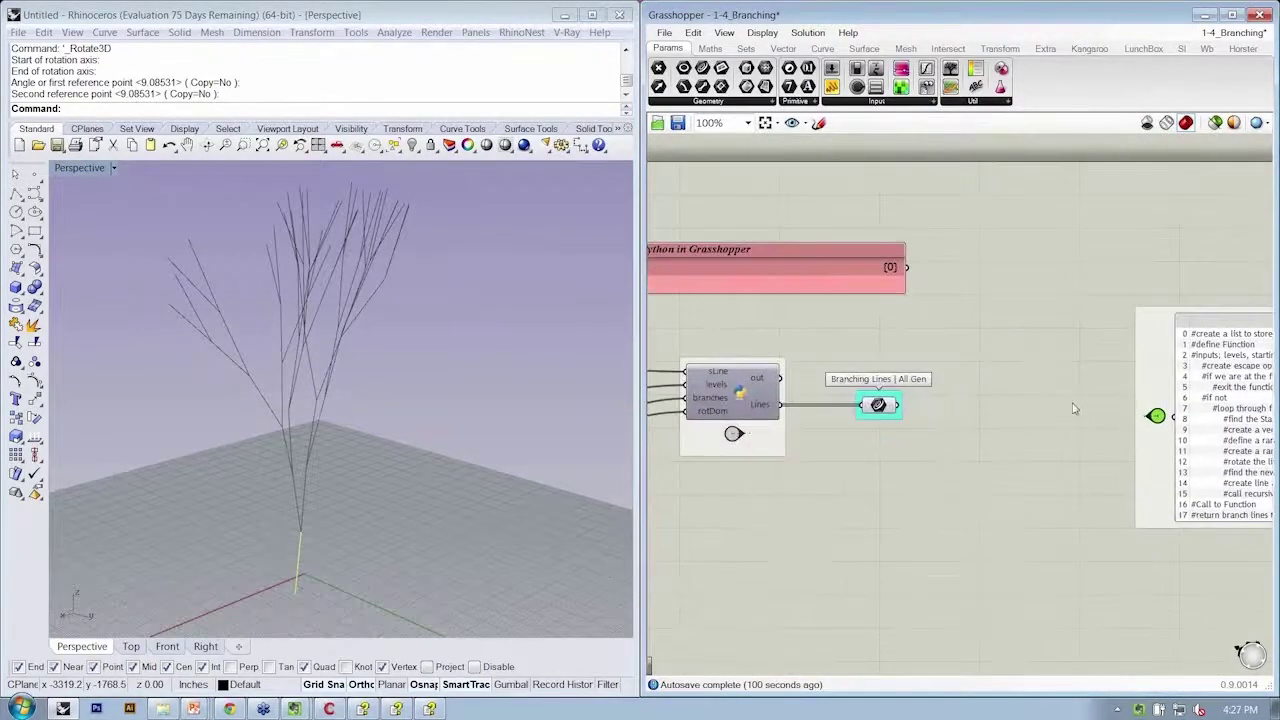
left_click(733, 434)
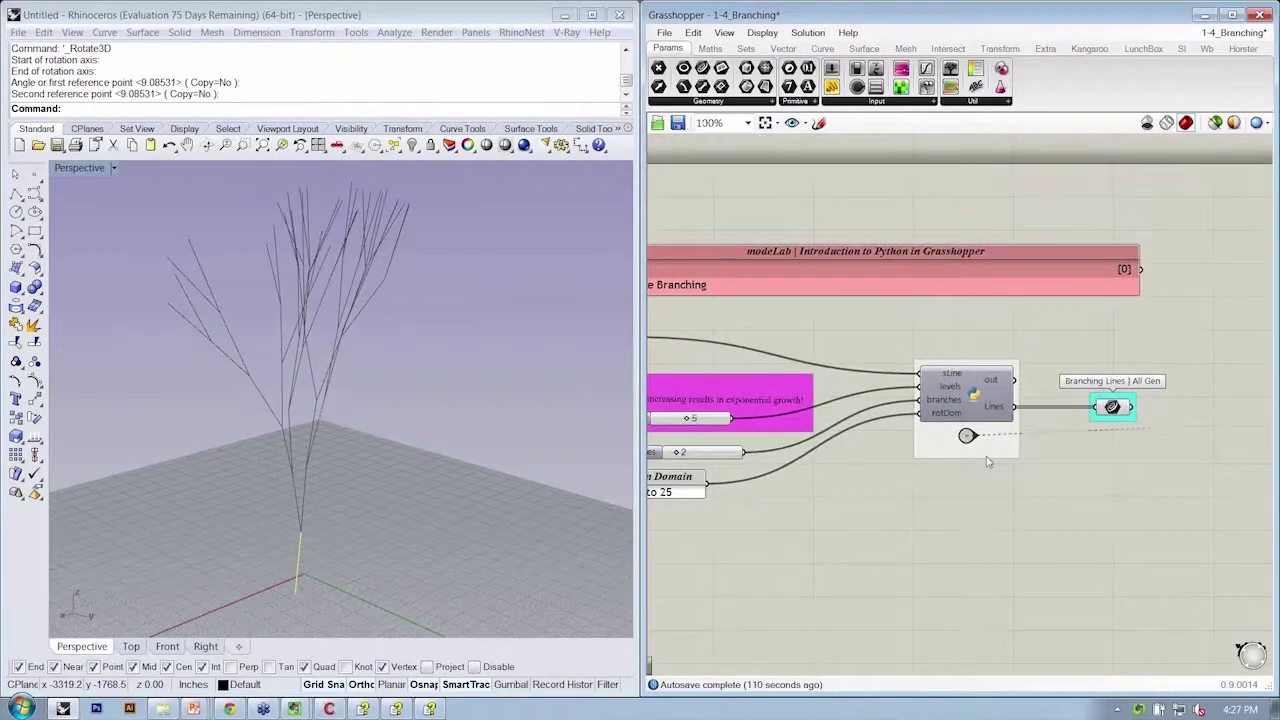
right_click_drag(998, 472, 1046, 470)
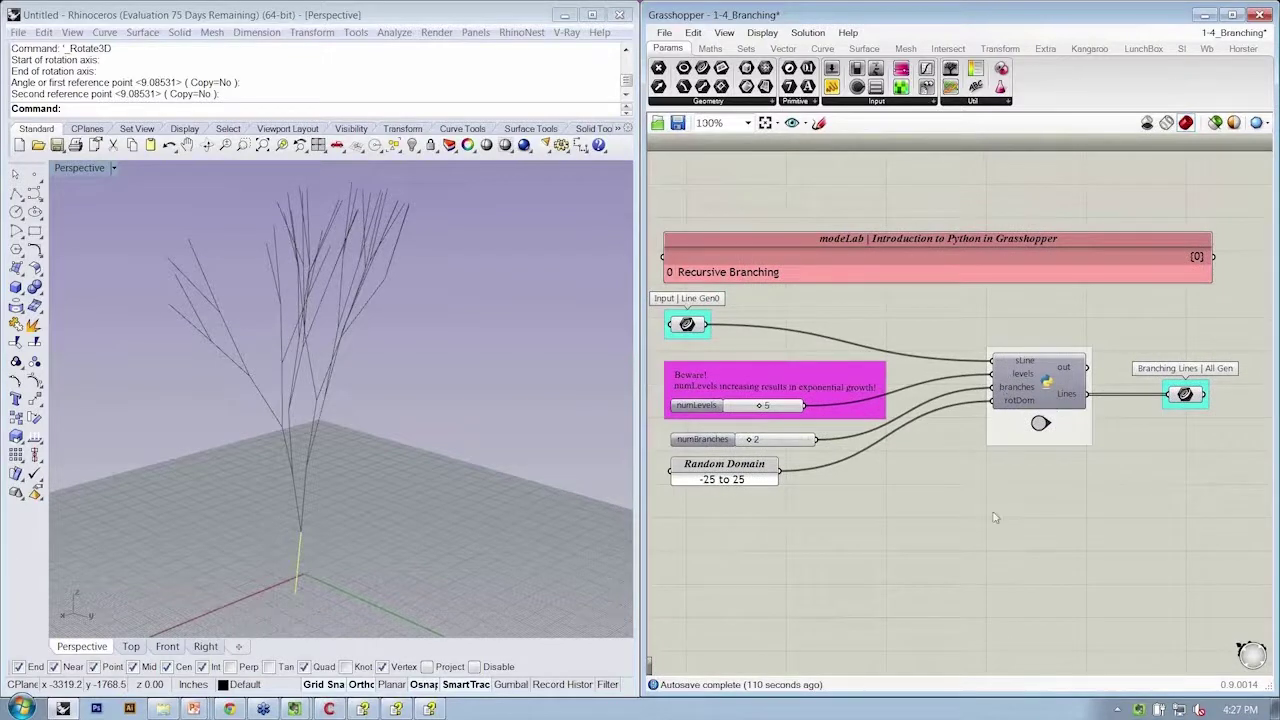
right_click_drag(994, 517, 1019, 510)
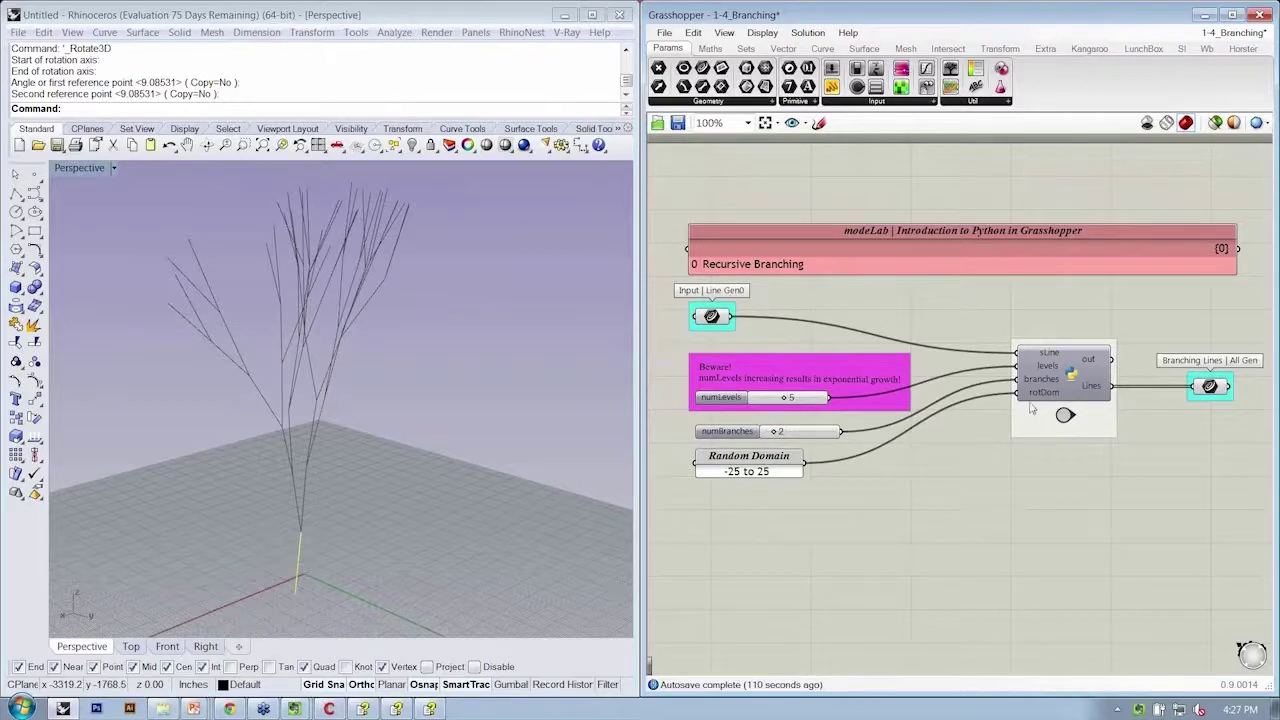
scroll(1025, 405, "up", 4)
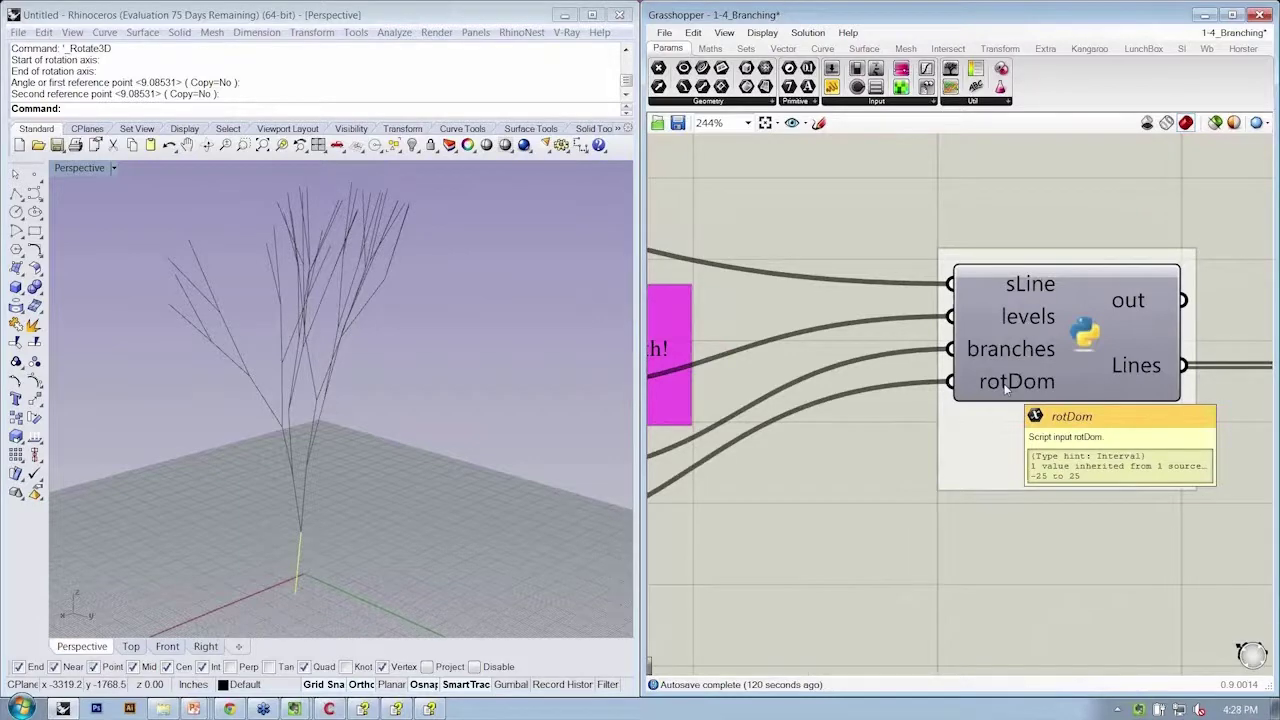
scroll(1006, 393, "down", 3)
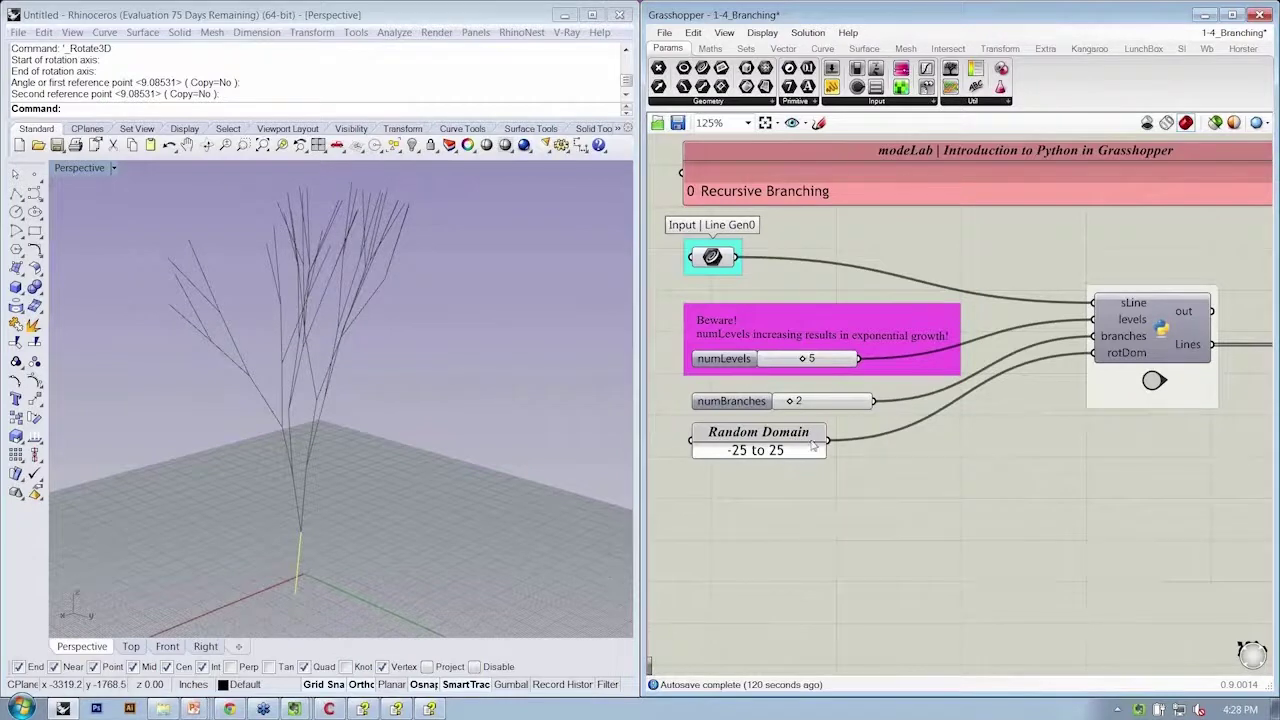
right_click_drag(1016, 350, 985, 309)
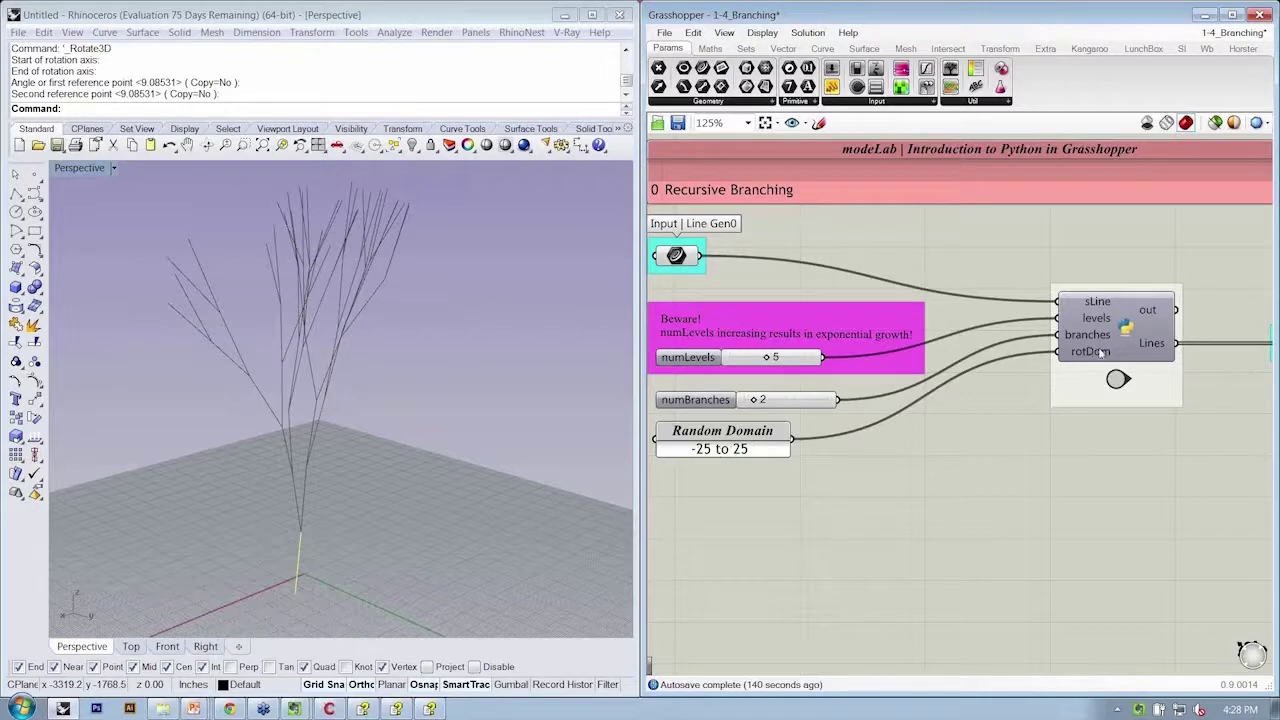
right_click_drag(993, 410, 1010, 401)
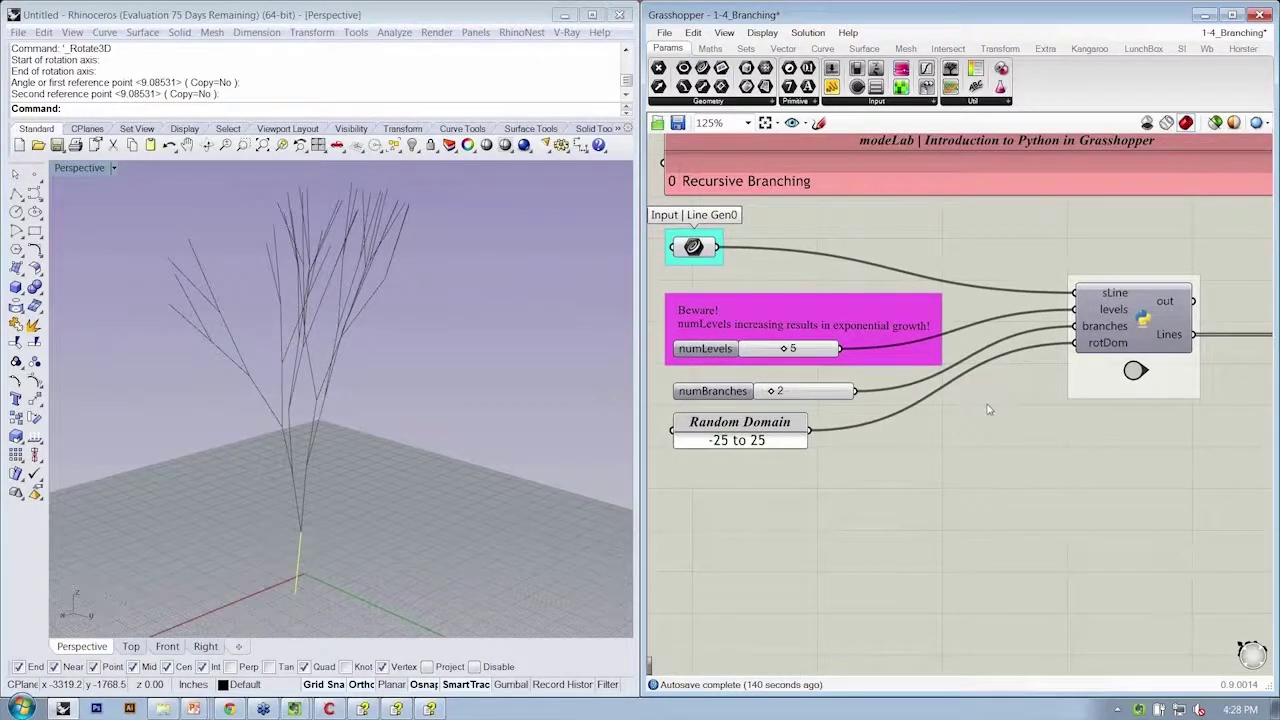
mouse_move(945, 399)
right_mouse_down()
mouse_move(963, 394)
mouse_move(962, 370)
right_mouse_up()
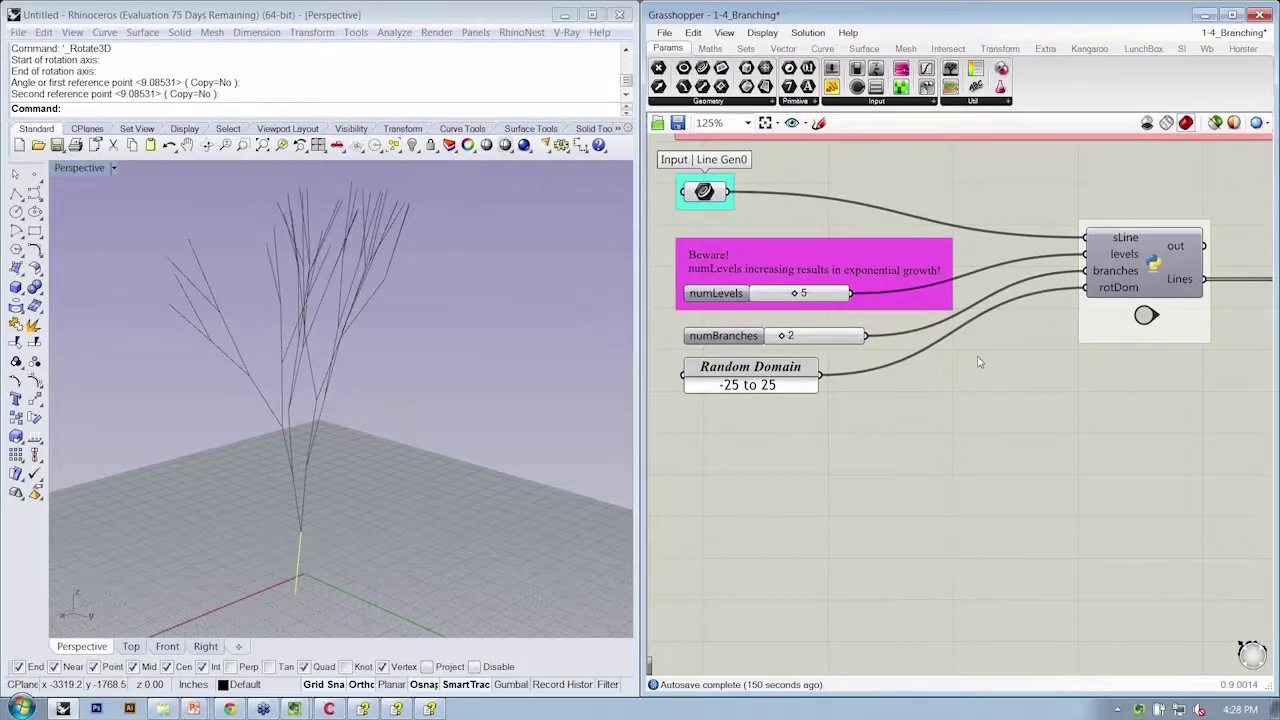
right_click_drag(780, 295, 773, 310)
left_click_drag(760, 350, 755, 348)
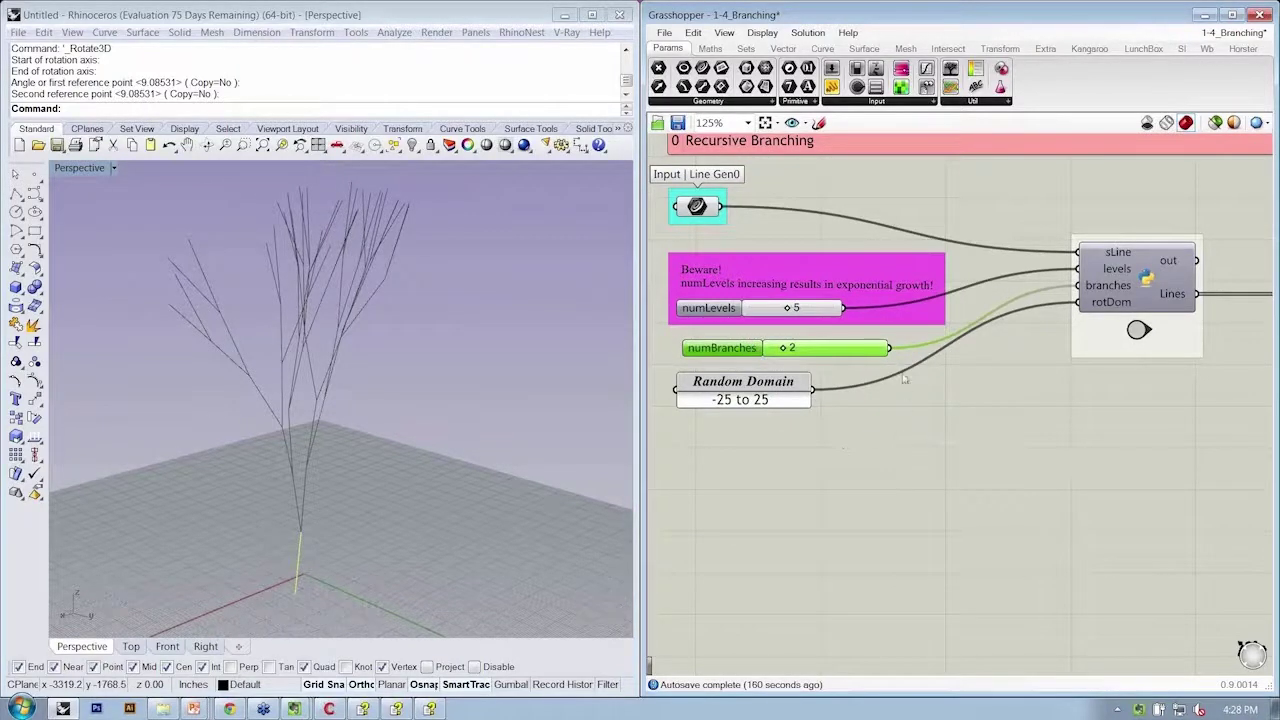
Delete the numBranches slider, leaving only the starting line in Rhino
left_click_drag(856, 352, 865, 347)
right_click(883, 411)
left_click(849, 387)
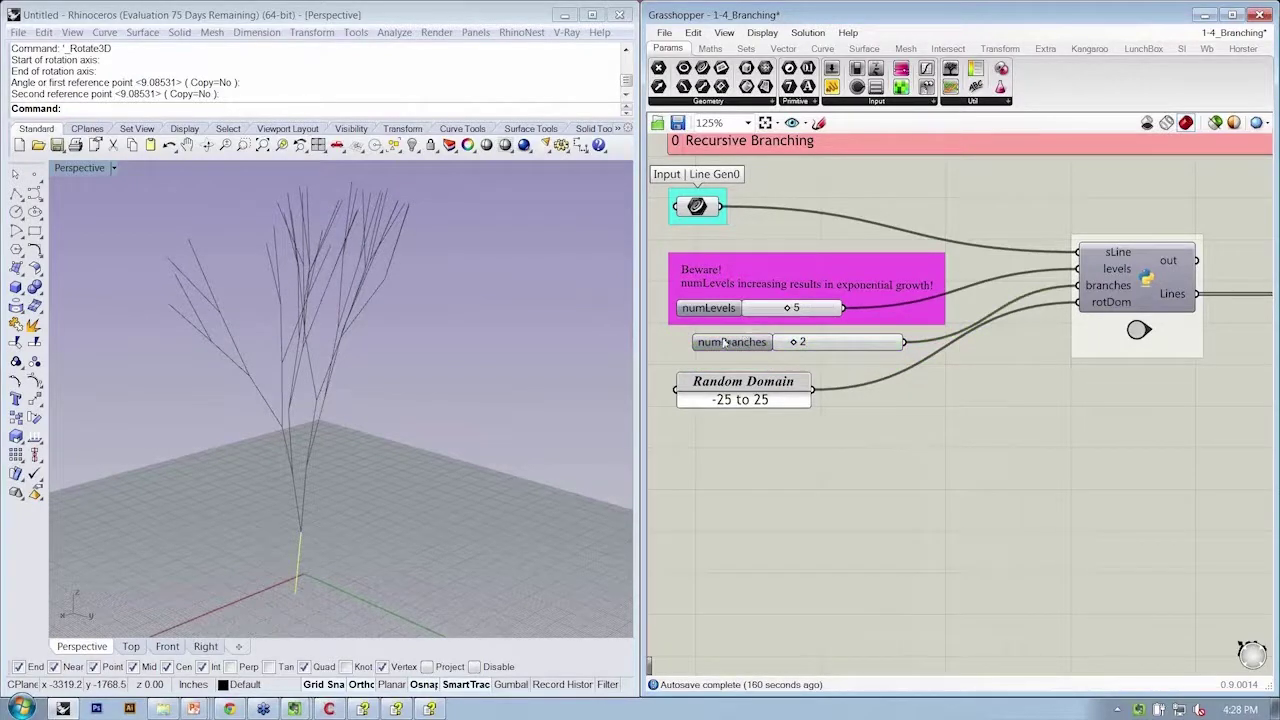
left_click_drag(726, 348, 728, 347)
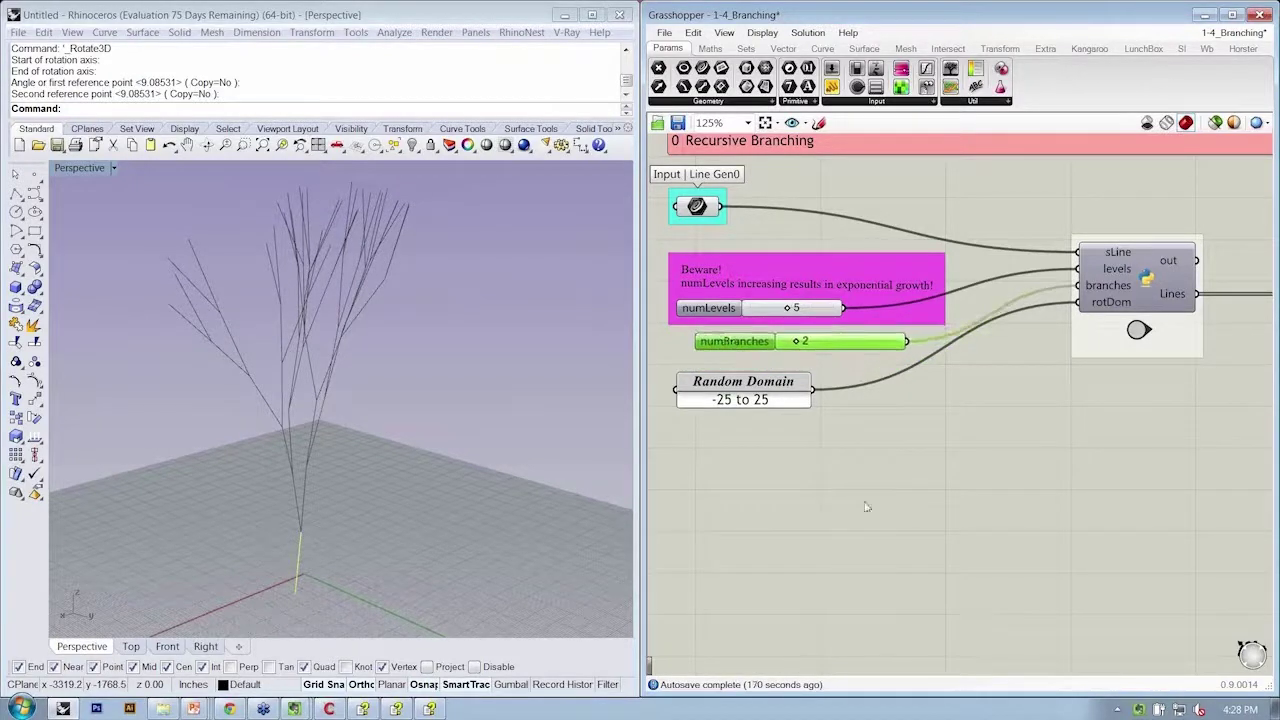
key("Delete")
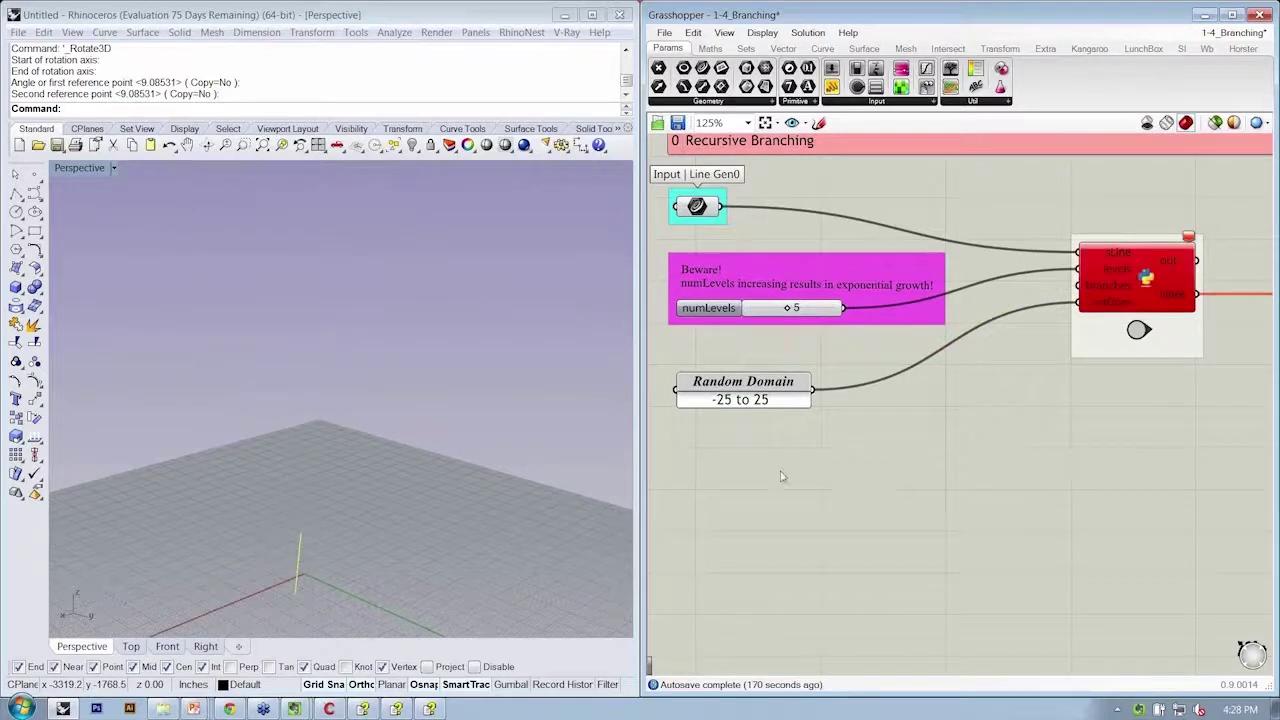
Enter 2<4<6 in the canvas search to add a new slider
double_click(781, 470)
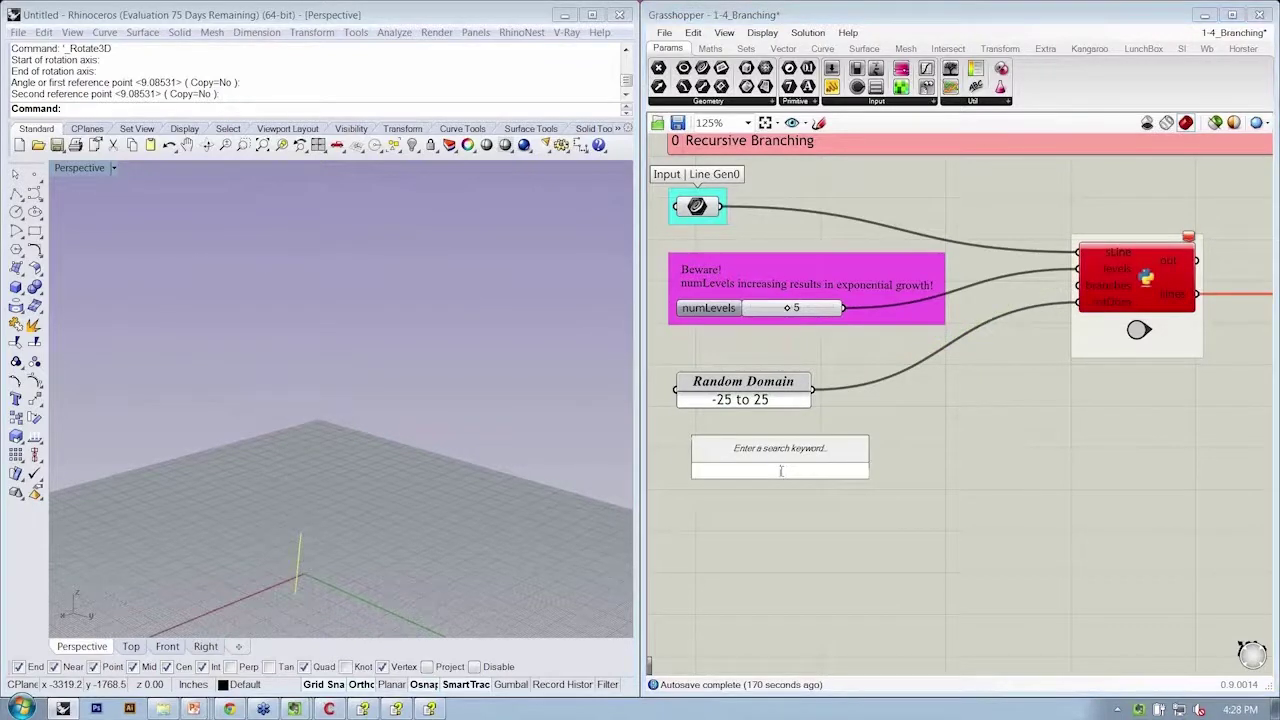
type("1")
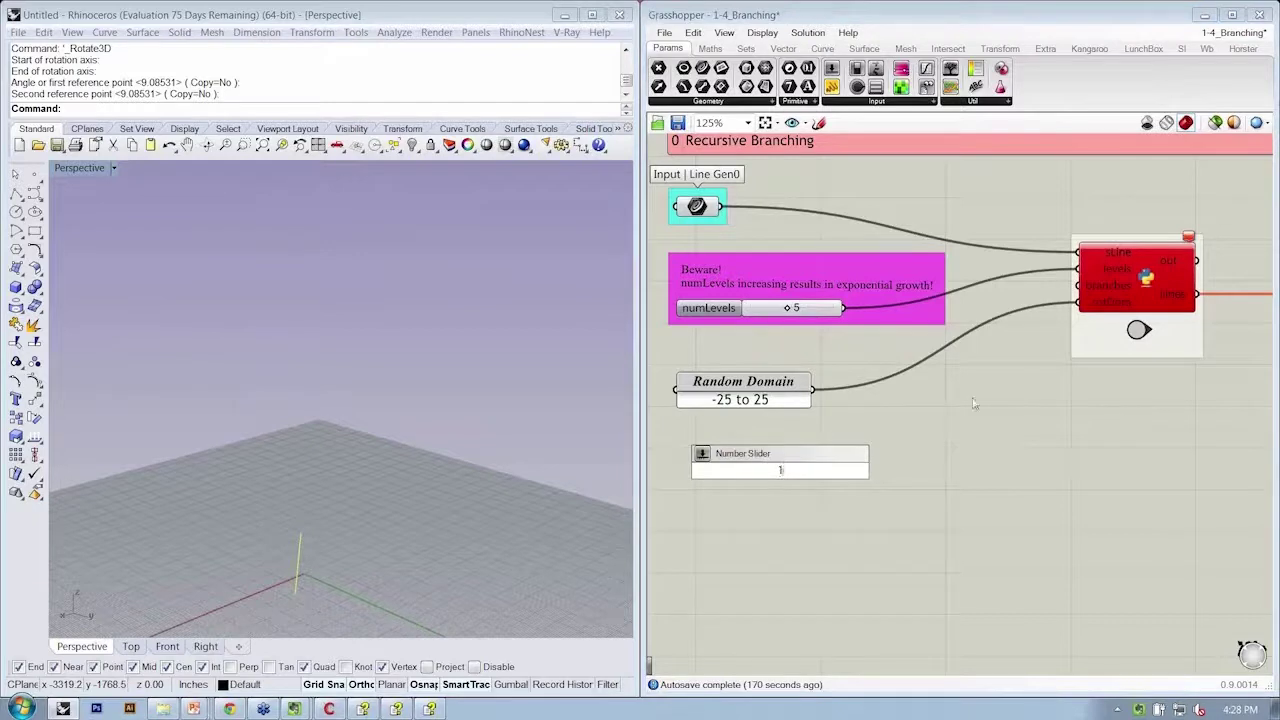
key("BackSpace")
type("2")
type("<")
type("4<")
type("6")
Create the 2-to-6 slider above Random Domain and rename it numBranches
key("Return")
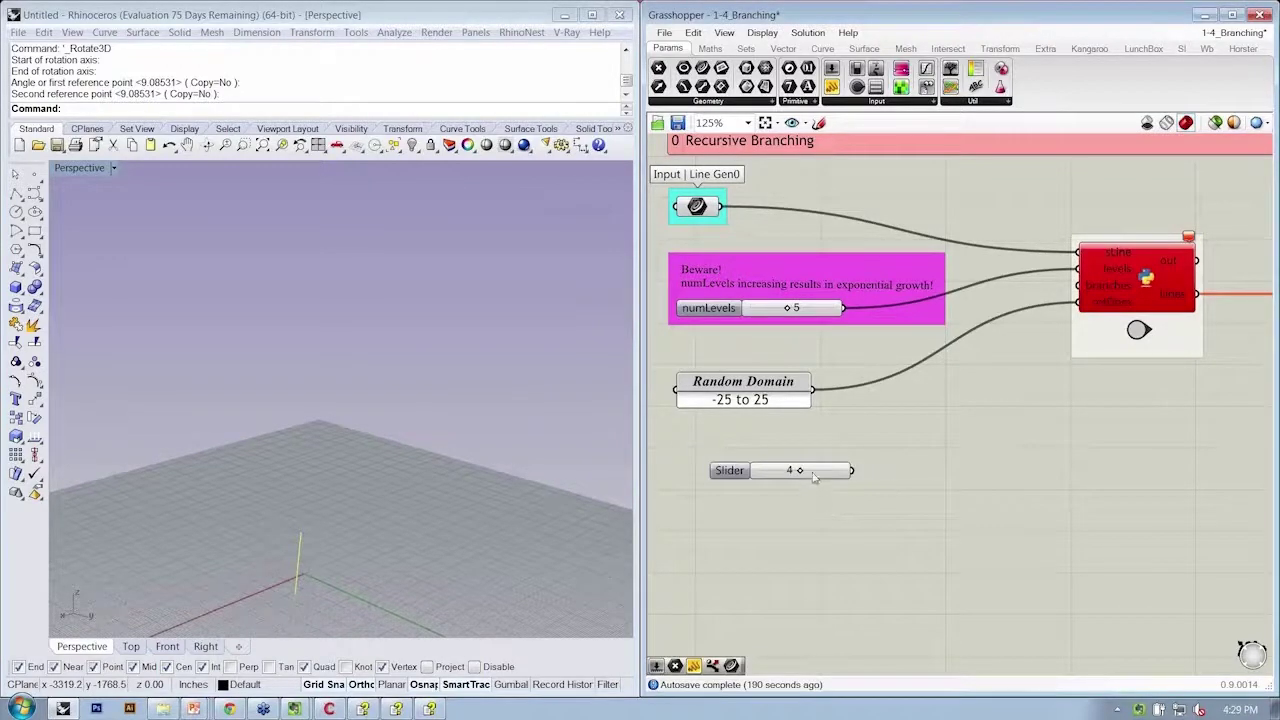
left_click_drag(817, 476, 792, 347)
right_click(700, 343)
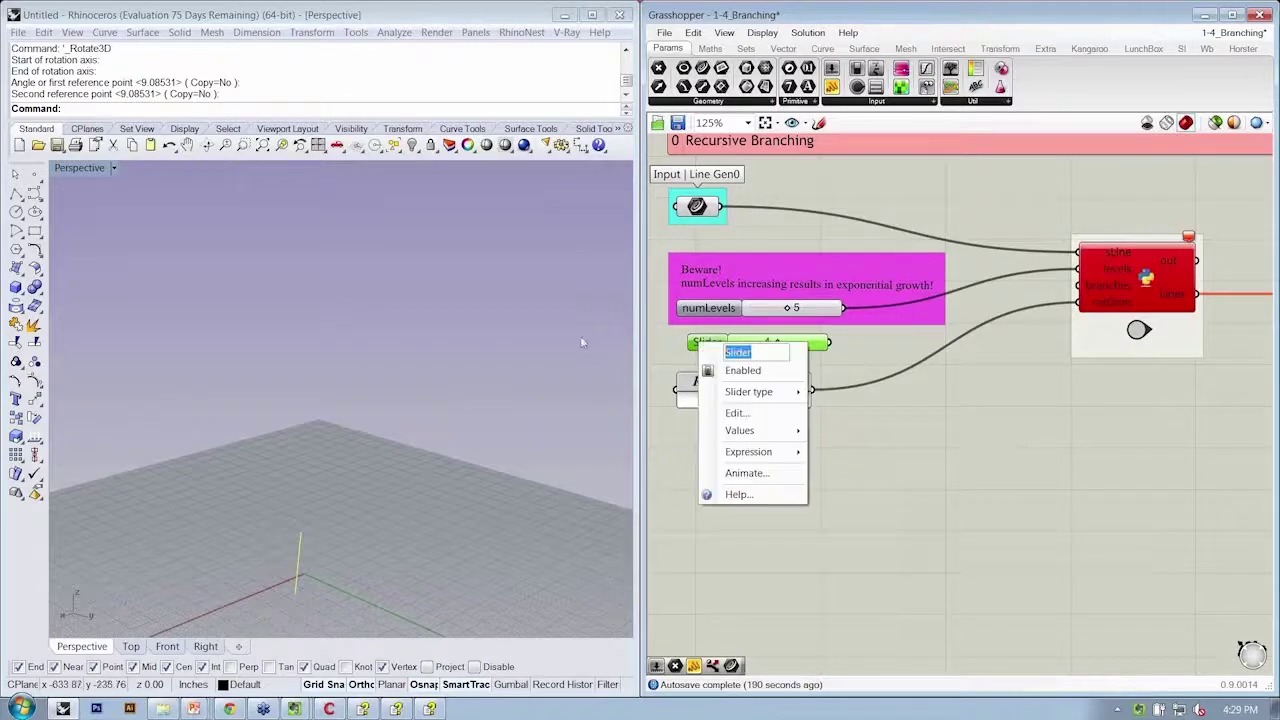
type("numBranches")
left_click(904, 396)
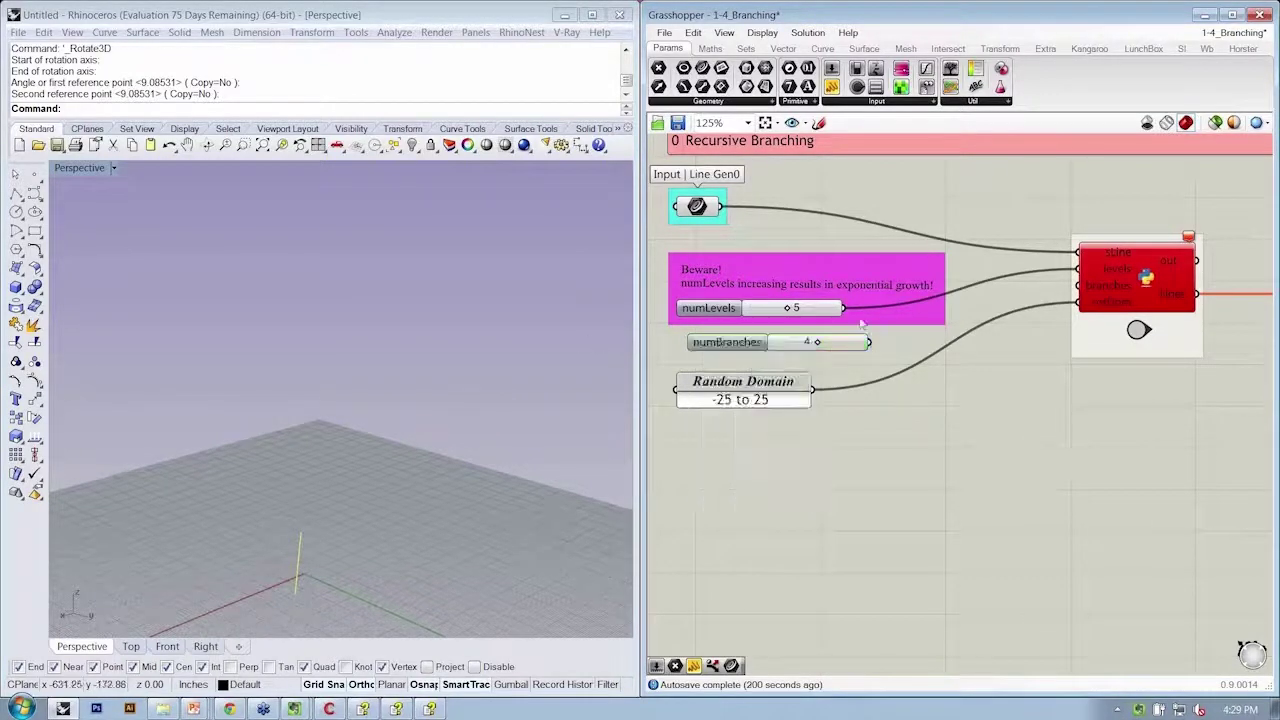
Wire numBranches into the branches input and inspect the denser tree in Rhino
mouse_move(870, 342)
left_mouse_down()
mouse_move(990, 297)
mouse_move(1078, 285)
left_mouse_up()
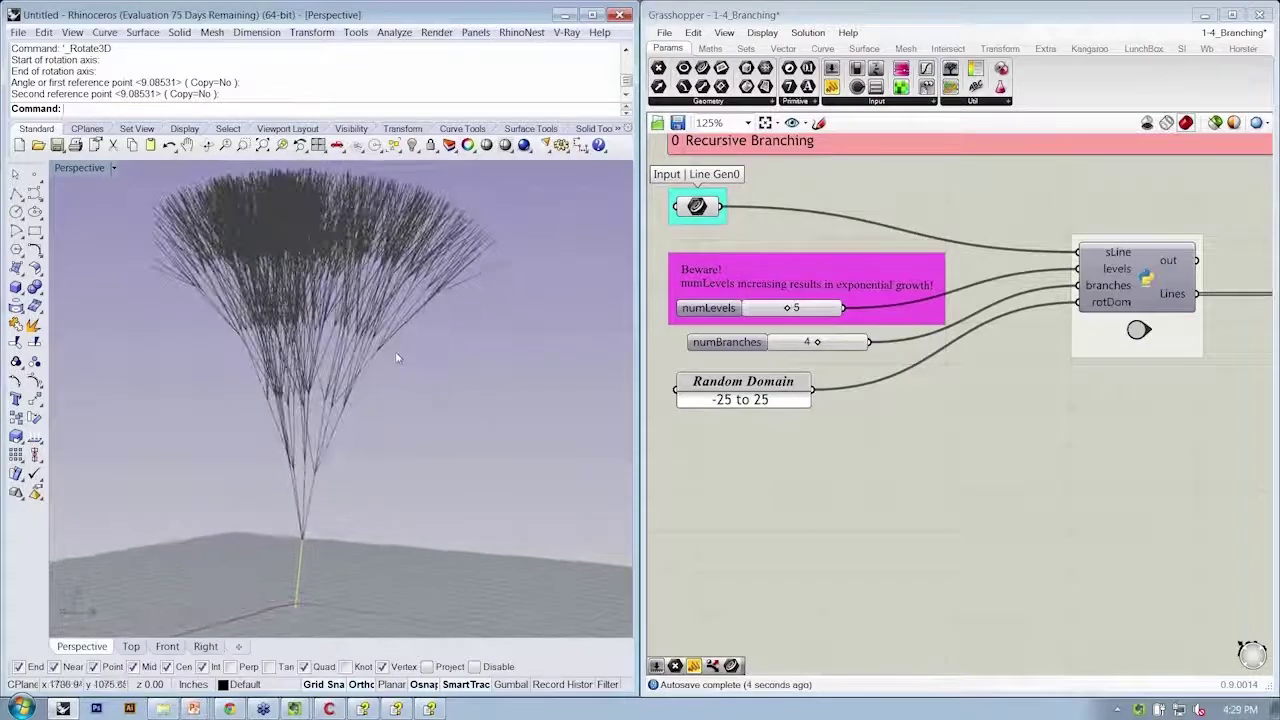
right_click_drag(395, 358, 350, 393)
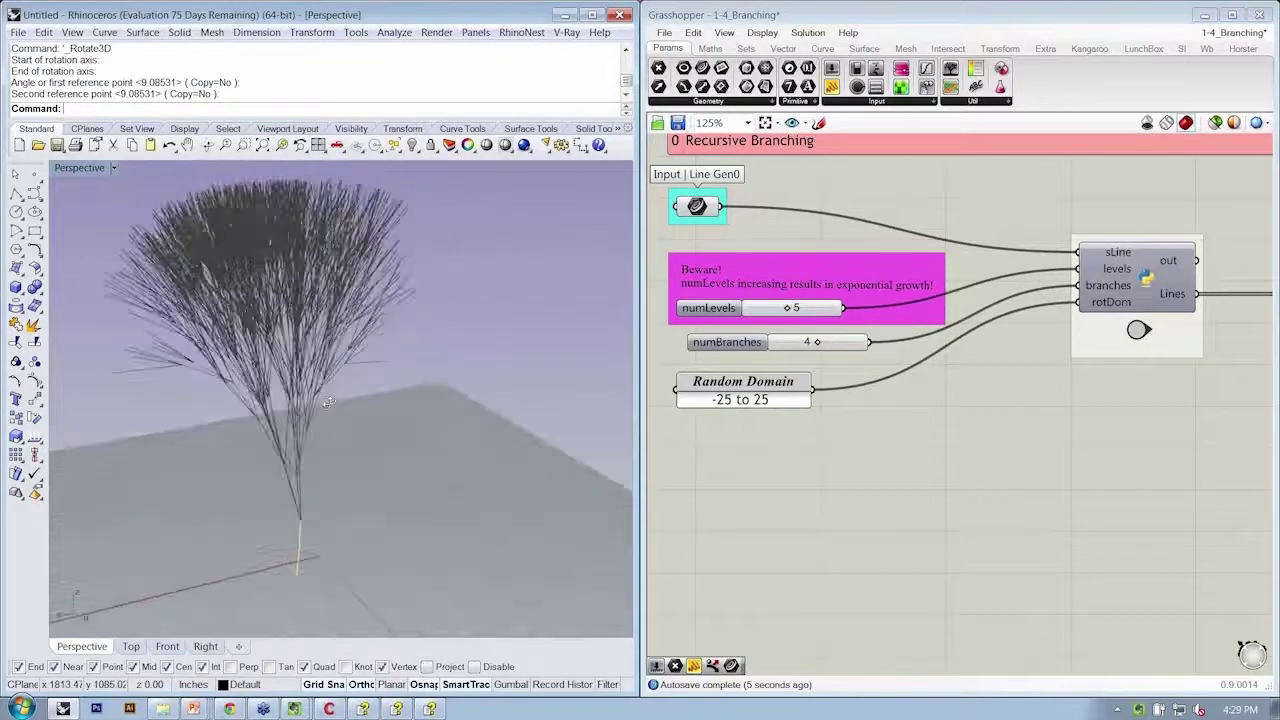
scroll(926, 401, "down", 3)
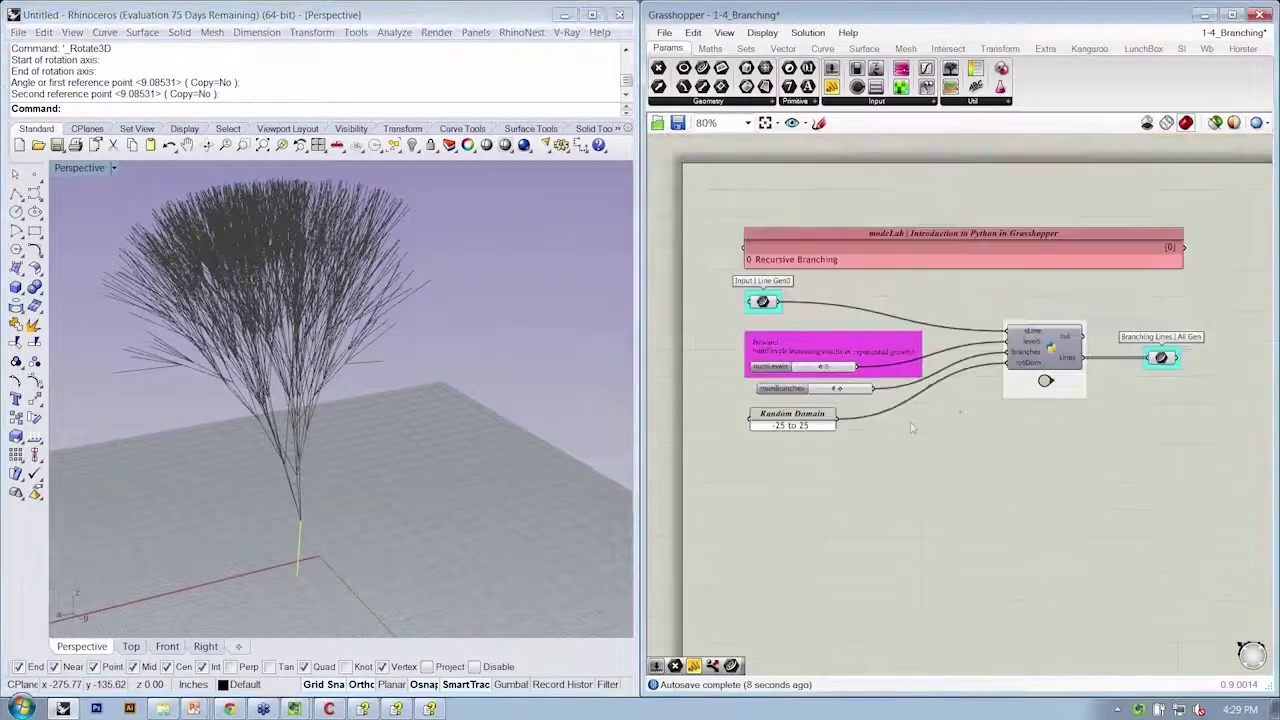
scroll(932, 416, "up", 2)
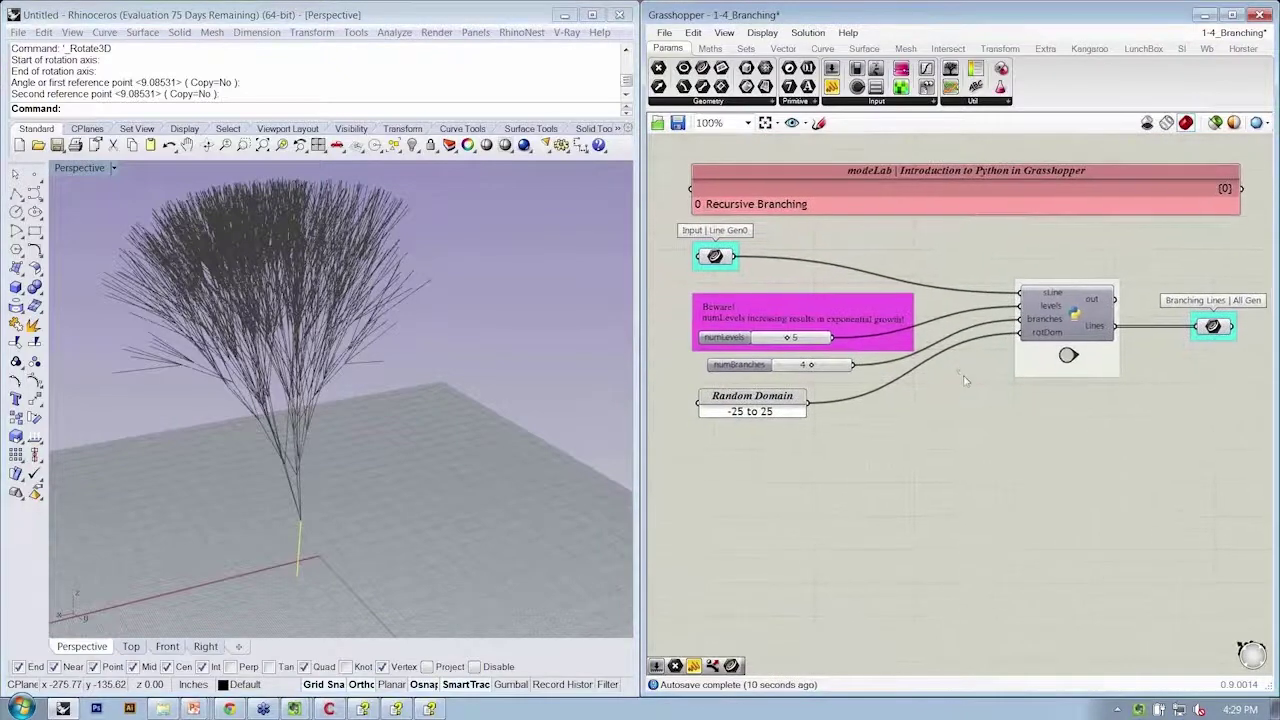